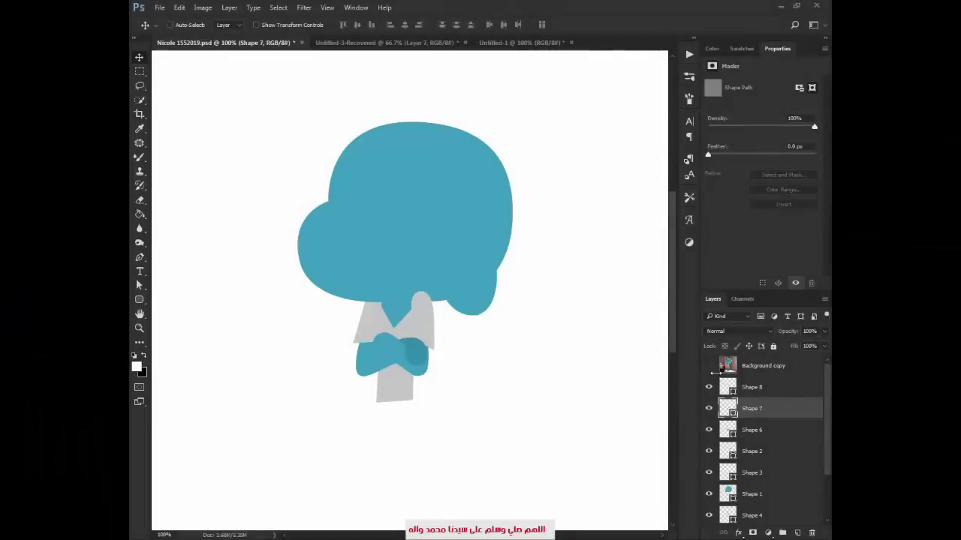
Duplicate the reference image layer and scale the copy down
{"action": "left_click", "coordinate": [708, 365]}
{"action": "left_click", "coordinate": [709, 366]}
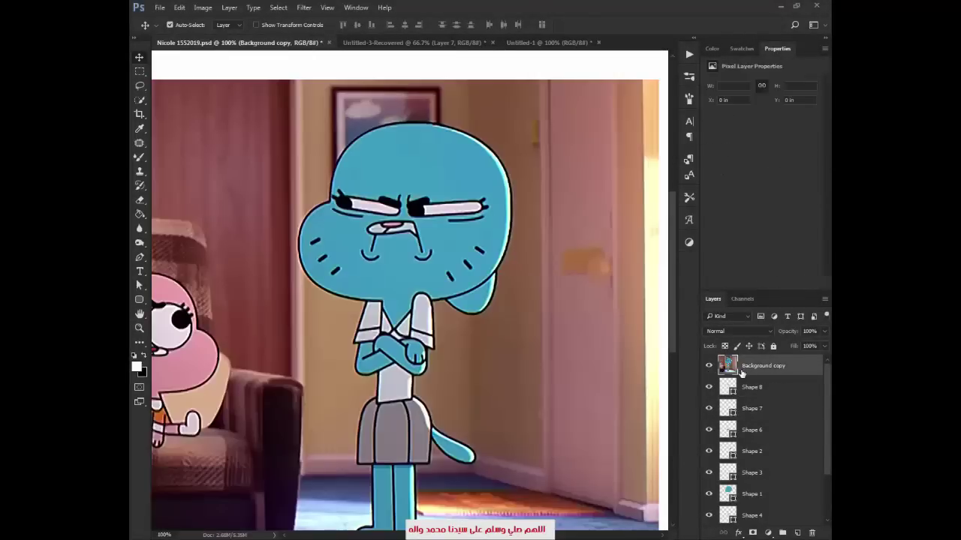
{"action": "key", "text": "ctrl+j"}
{"action": "key", "text": "ctrl+t"}
{"action": "left_click_drag", "start_coordinate": [659, 531], "coordinate": [505, 455]}
{"action": "key", "text": "Return"}
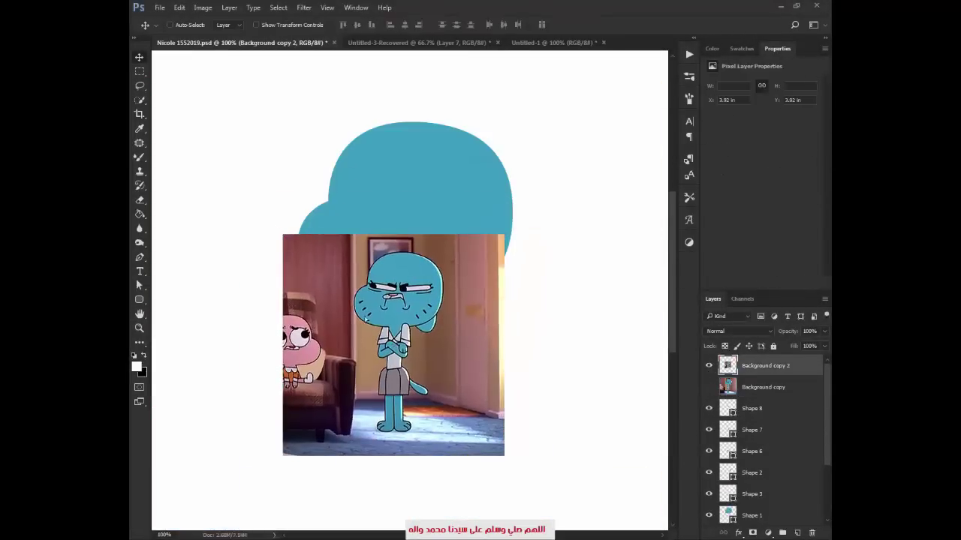
Move the small reference copy to the lower right and send it two levels down the stack
{"action": "mouse_move", "coordinate": [323, 346]}
{"action": "left_mouse_down"}
{"action": "mouse_move", "coordinate": [523, 415]}
{"action": "mouse_move", "coordinate": [487, 354]}
{"action": "left_mouse_up"}
{"action": "key", "text": "ctrl+bracketleft"}
{"action": "key", "text": "ctrl+bracketleft"}
{"action": "key", "text": "ctrl+bracketleft"}
{"action": "key", "text": "ctrl+bracketleft"}
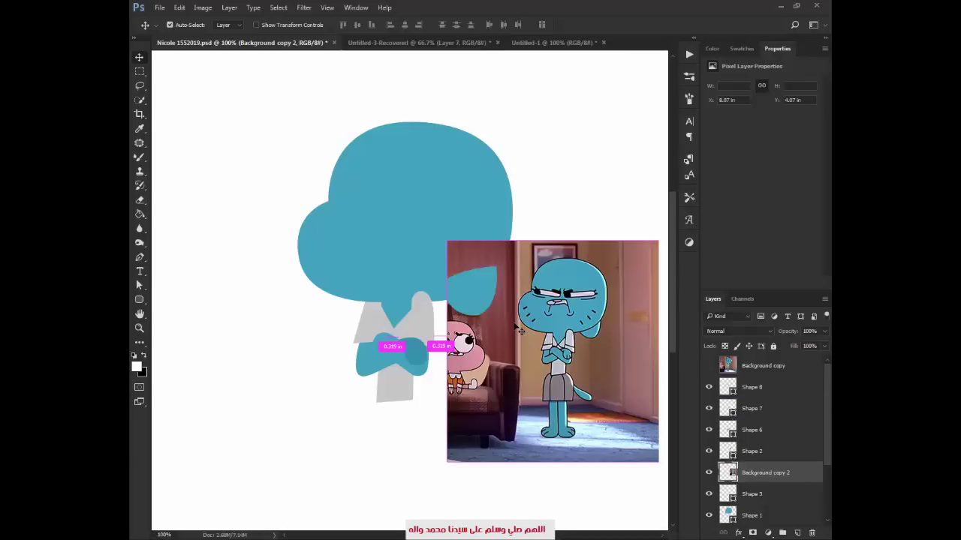
{"action": "key", "text": "ctrl+bracketleft"}
{"action": "key", "text": "ctrl+bracketleft"}
{"action": "key", "text": "ctrl+bracketleft"}
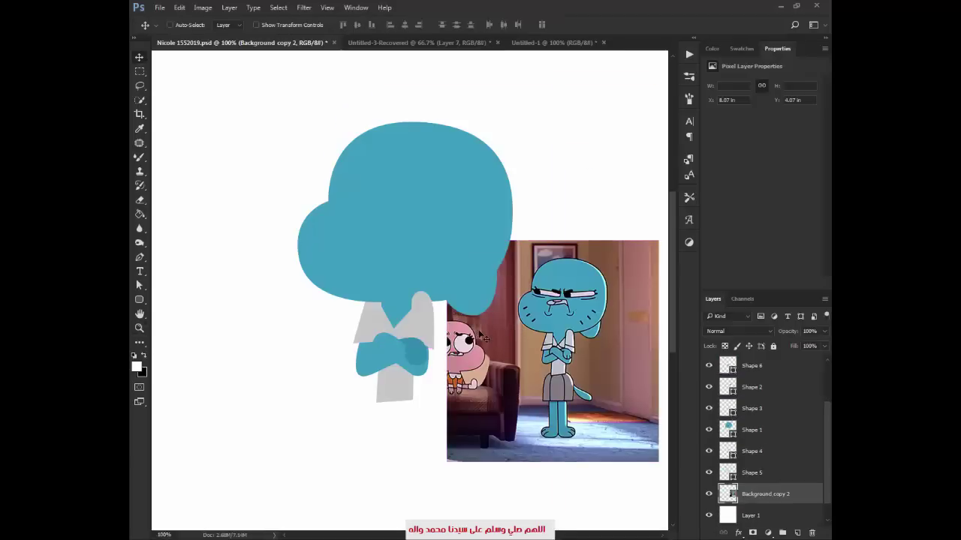
{"action": "left_click", "coordinate": [462, 233]}
{"action": "key", "text": "u"}
{"action": "scroll", "coordinate": [443, 257], "scroll_direction": "up", "scroll_amount": 2}
Draw a small circle left of the head with the Ellipse Tool and duplicate it
{"action": "scroll", "coordinate": [444, 257], "scroll_direction": "down", "scroll_amount": 2}
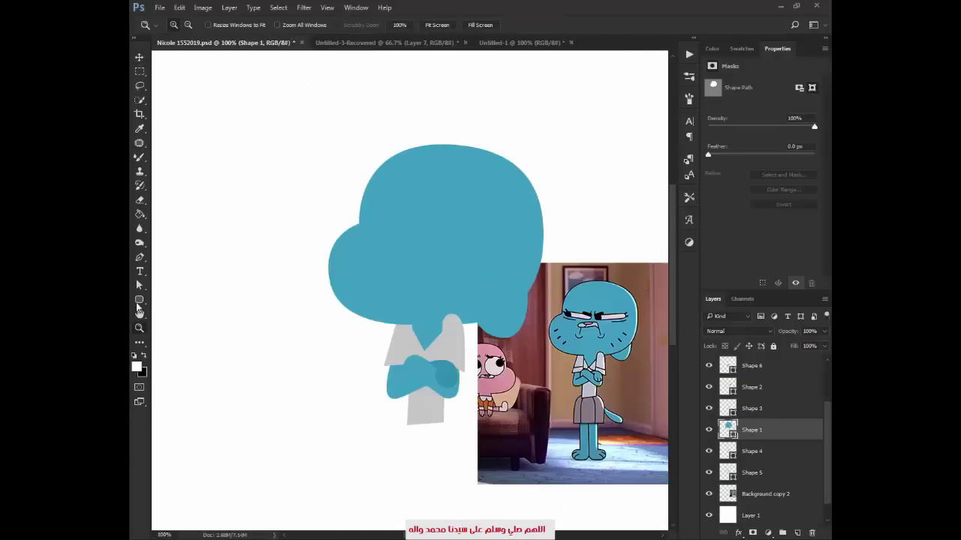
{"action": "right_click", "coordinate": [138, 300]}
{"action": "left_click", "coordinate": [188, 320]}
{"action": "mouse_move", "coordinate": [313, 190]}
{"action": "left_mouse_down"}
{"action": "mouse_move", "coordinate": [335, 211]}
{"action": "mouse_move", "coordinate": [324, 189]}
{"action": "left_mouse_up"}
{"action": "key", "text": "v"}
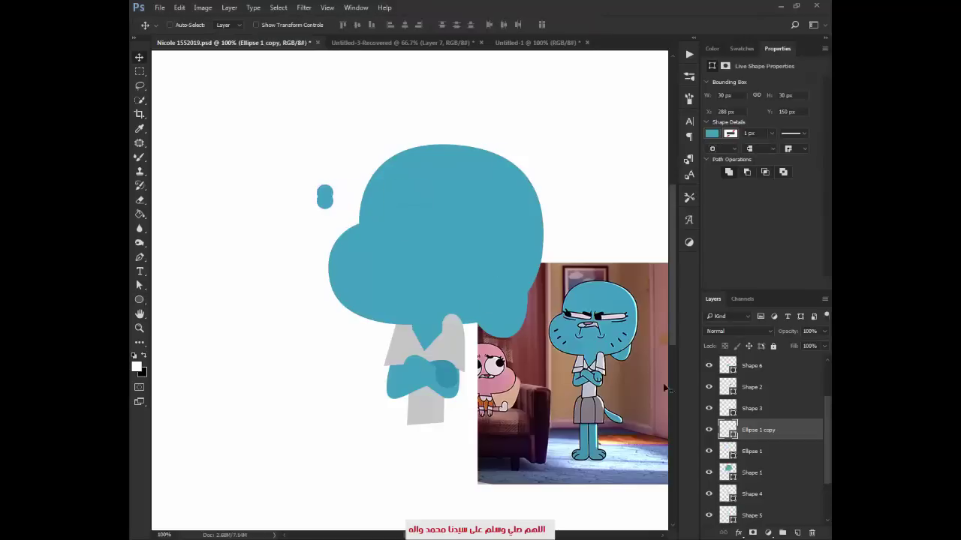
Recolour the upper circle to a darker, more saturated blue
{"action": "double_click", "coordinate": [727, 429]}
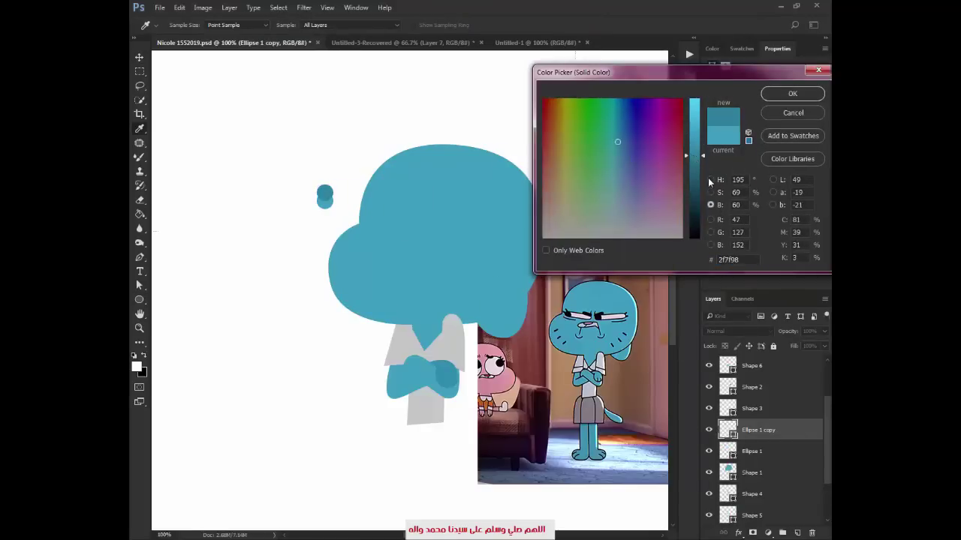
{"action": "left_click_drag", "start_coordinate": [697, 165], "coordinate": [697, 164]}
{"action": "left_click", "coordinate": [710, 192]}
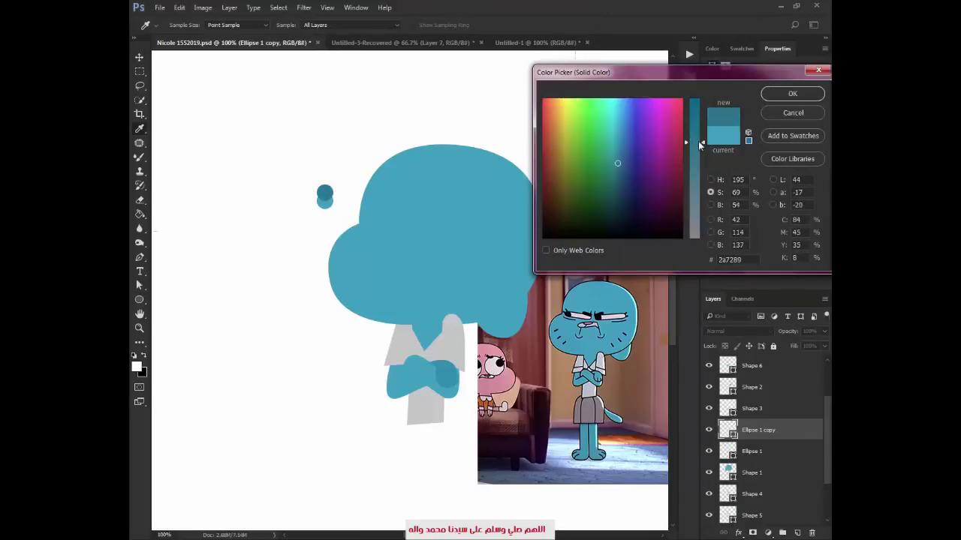
{"action": "left_click", "coordinate": [696, 128]}
{"action": "left_click", "coordinate": [710, 179]}
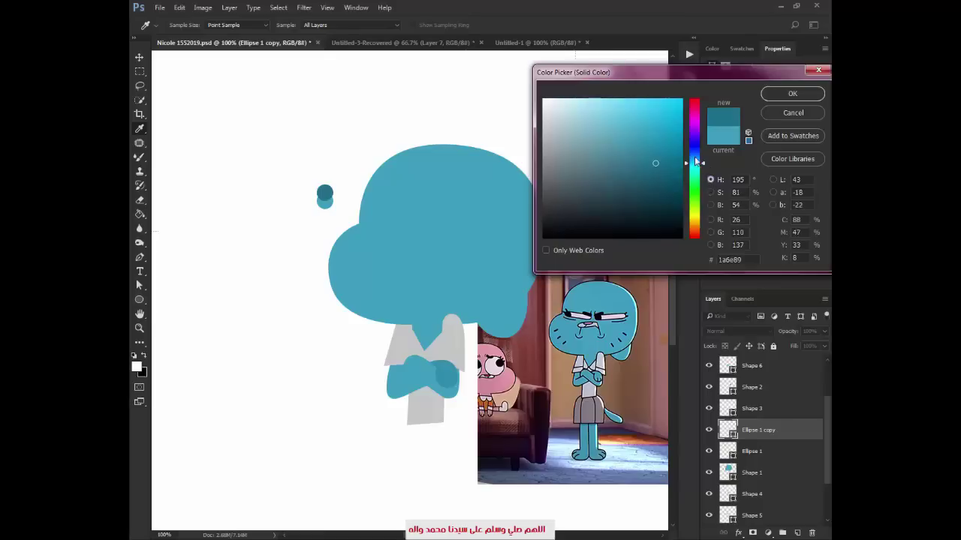
{"action": "left_click", "coordinate": [698, 158]}
{"action": "left_click", "coordinate": [791, 93]}
Add a third circle copy positioned below the other two
{"action": "key", "text": "v"}
{"action": "key", "text": "ctrl+plus"}
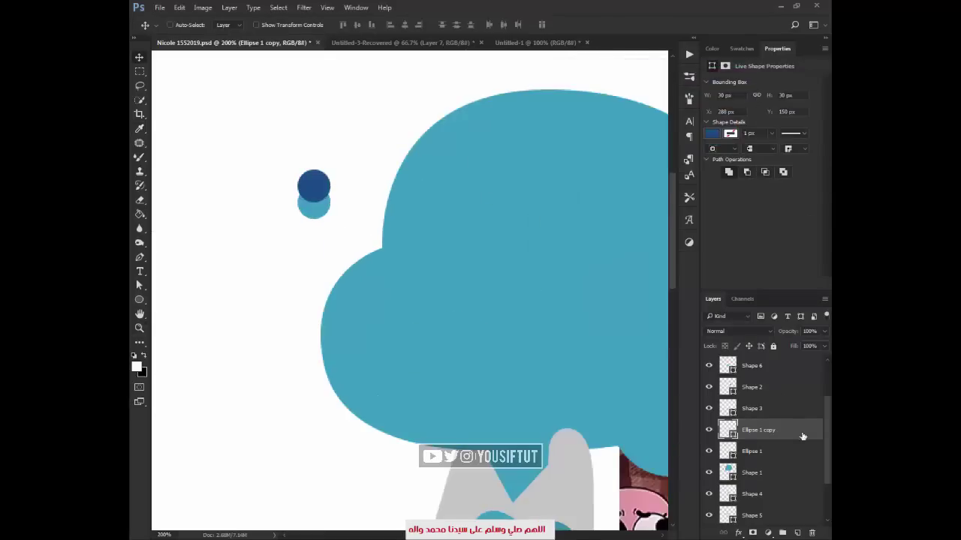
{"action": "left_click_drag", "start_coordinate": [803, 434], "coordinate": [760, 471]}
{"action": "left_click", "coordinate": [750, 473]}
{"action": "left_click_drag", "start_coordinate": [457, 255], "coordinate": [456, 274]}
Recolour the lower circle to a bright, low-saturation pale cyan
{"action": "double_click", "coordinate": [728, 472]}
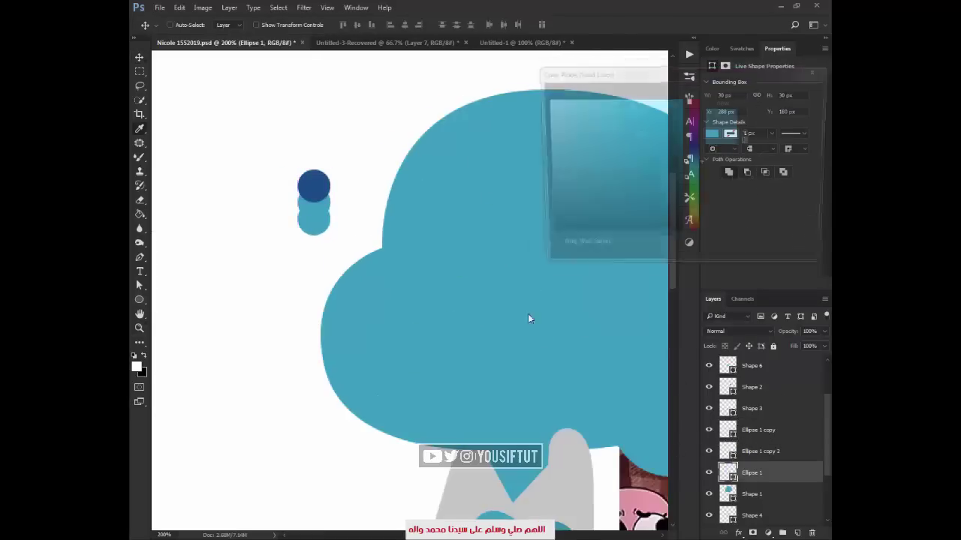
{"action": "left_click", "coordinate": [710, 204]}
{"action": "left_click_drag", "start_coordinate": [694, 132], "coordinate": [694, 106]}
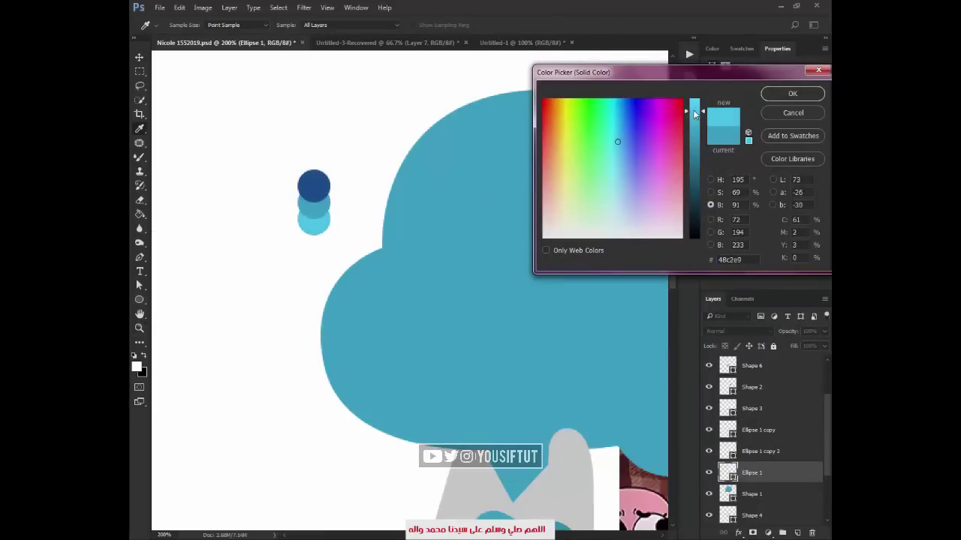
{"action": "left_click", "coordinate": [711, 192]}
{"action": "left_click_drag", "start_coordinate": [694, 141], "coordinate": [701, 206]}
{"action": "left_click", "coordinate": [711, 179]}
{"action": "left_click", "coordinate": [711, 192]}
{"action": "key", "text": "Return"}
Group the three swatch circle layers together
{"action": "key", "text": "v"}
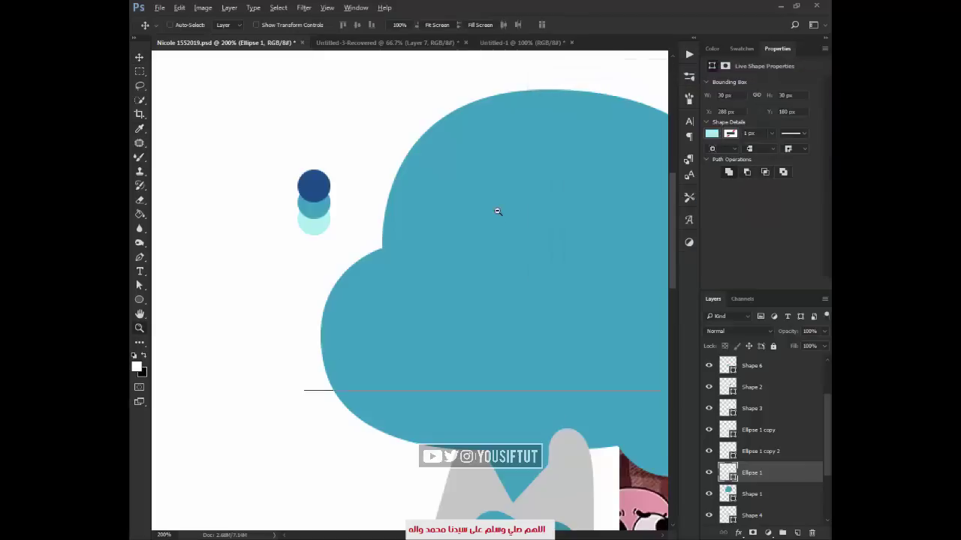
{"action": "key", "text": "ctrl+minus"}
{"action": "left_click", "coordinate": [760, 430], "text": "shift"}
{"action": "key", "text": "ctrl+g"}
Add a new empty shading layer and check the Image Size without changes
{"action": "key", "text": "ctrl+shift+alt+n"}
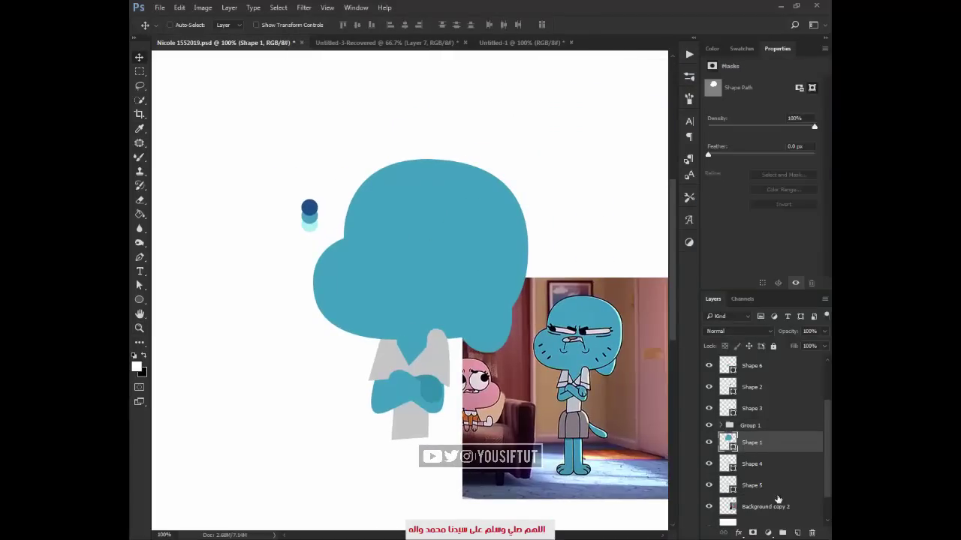
{"action": "left_click", "coordinate": [203, 7]}
{"action": "left_click", "coordinate": [225, 87]}
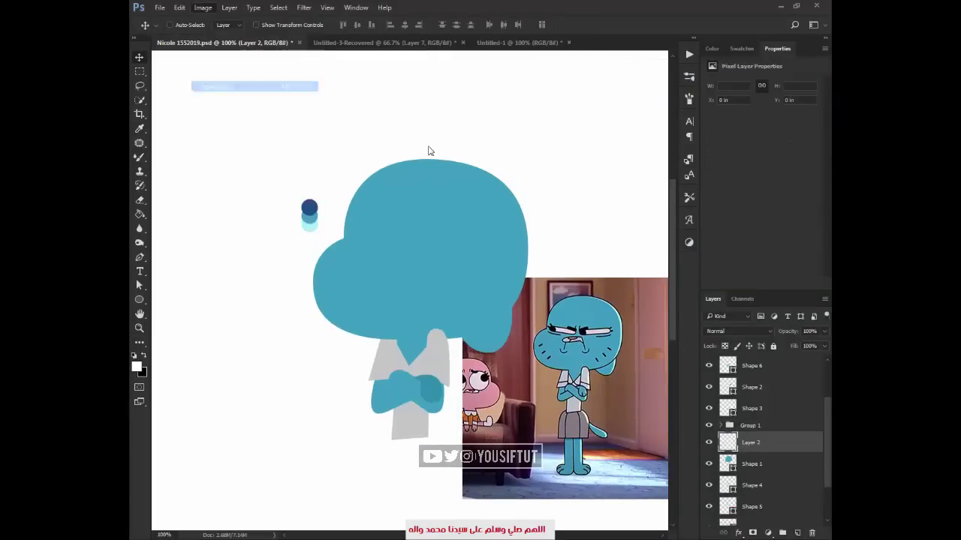
{"action": "key", "text": "Escape"}
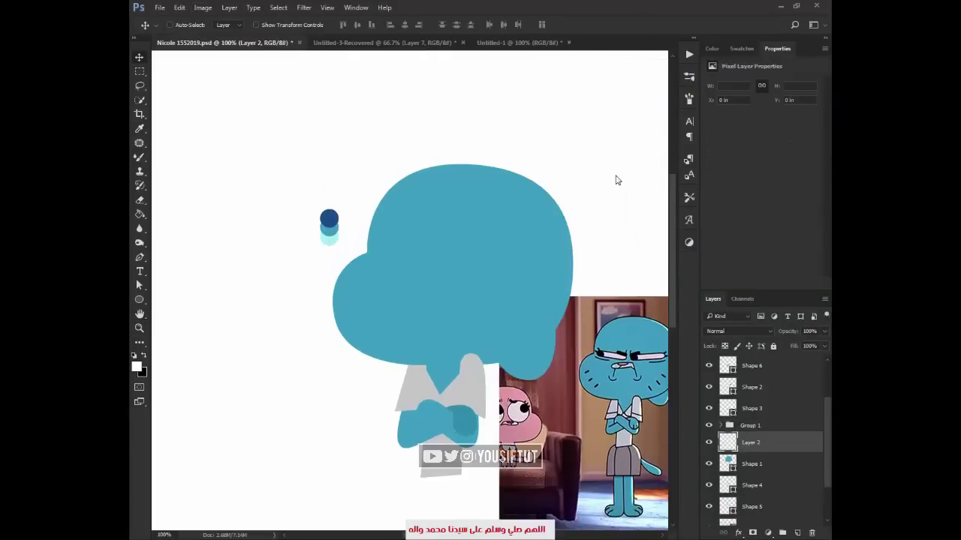
Choose the regular Brush with a textured cloud preset, undoing the test dab
{"action": "key", "text": "ctrl+plus"}
{"action": "left_click_drag", "start_coordinate": [532, 257], "coordinate": [569, 257]}
{"action": "key", "text": "b"}
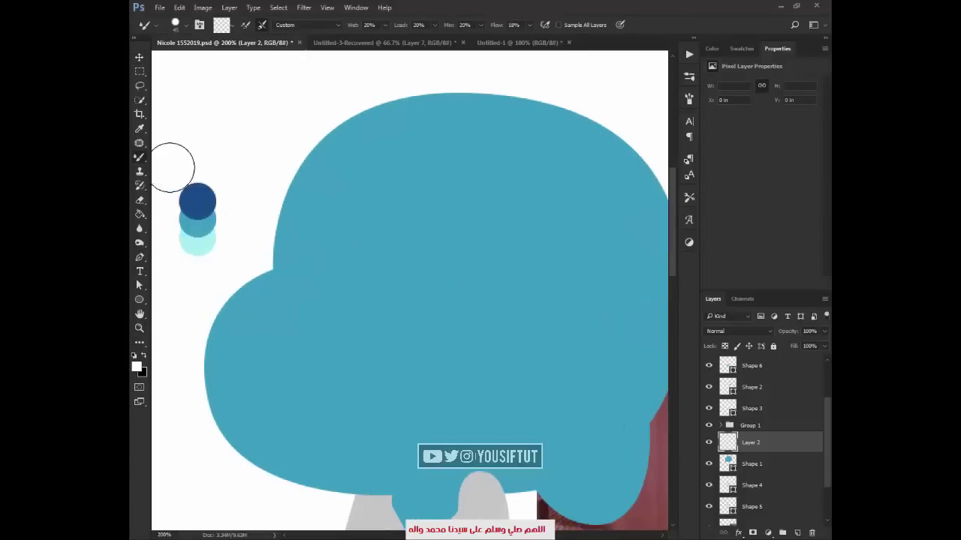
{"action": "right_click", "coordinate": [139, 157]}
{"action": "left_click", "coordinate": [180, 158]}
{"action": "right_click", "coordinate": [593, 336]}
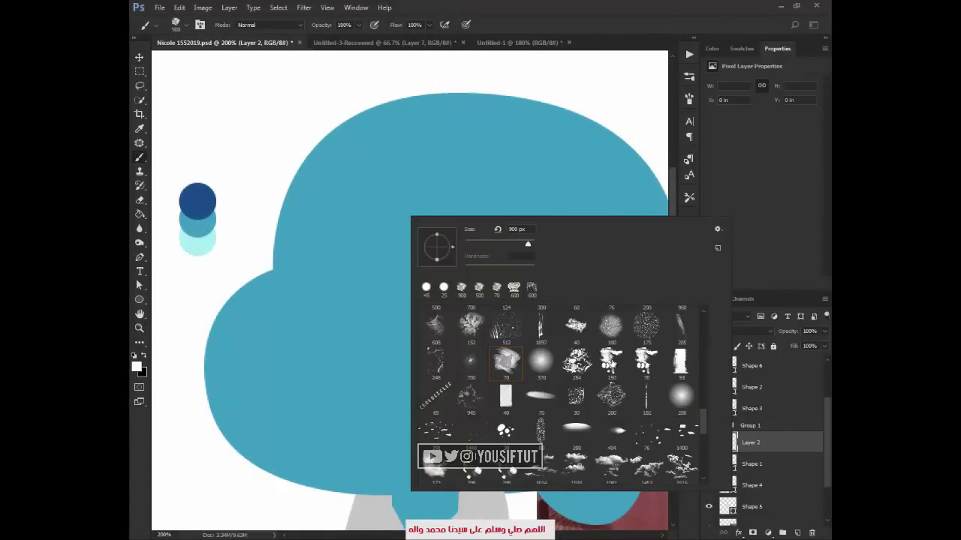
{"action": "left_click_drag", "start_coordinate": [707, 401], "coordinate": [704, 450]}
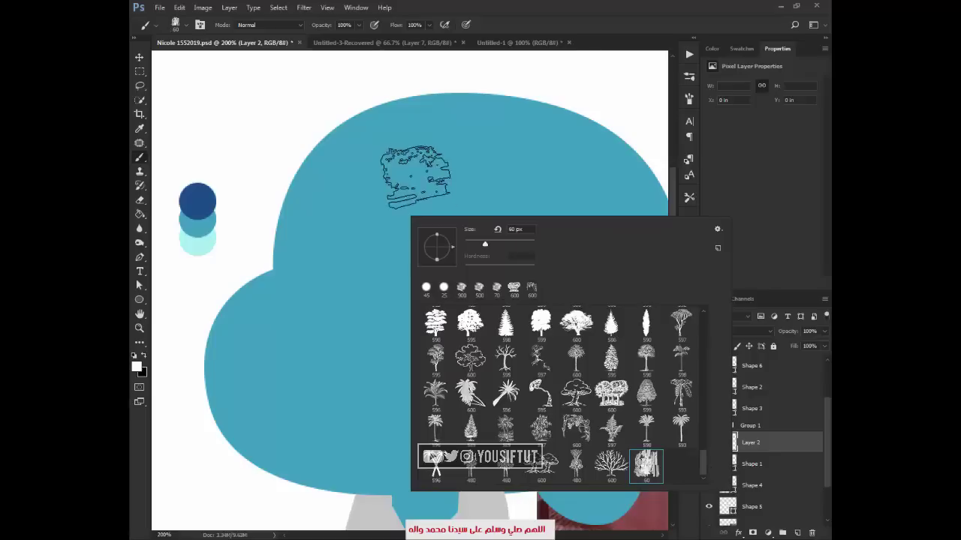
{"action": "left_click", "coordinate": [405, 193]}
{"action": "key", "text": "ctrl+z"}
{"action": "type", "text": "20"}
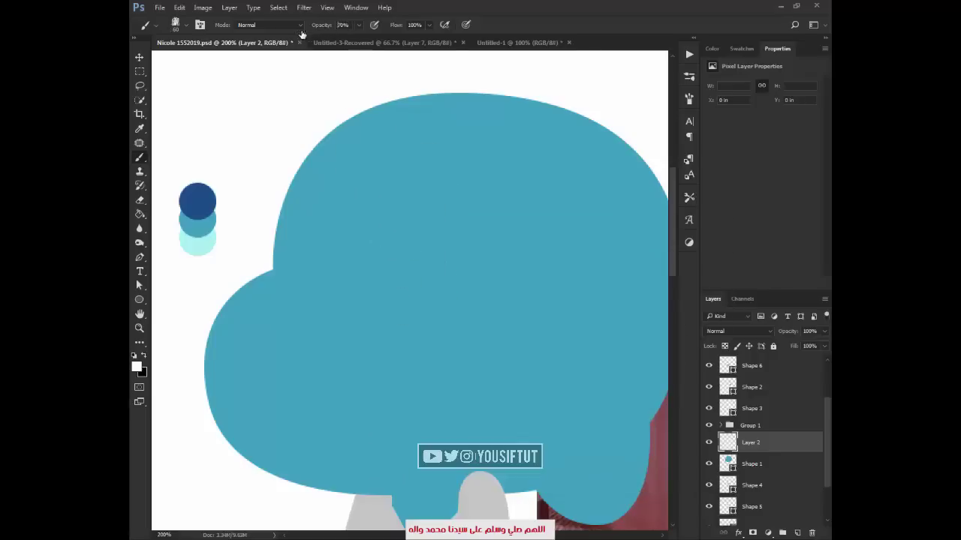
Set the brush opacity to 21%
{"action": "key", "text": "3"}
{"action": "key", "text": "1"}
{"action": "key", "text": "2"}
{"action": "key", "text": "6"}
{"action": "key", "text": "2"}
{"action": "key", "text": "1"}
{"action": "left_click", "coordinate": [311, 234], "text": "alt"}
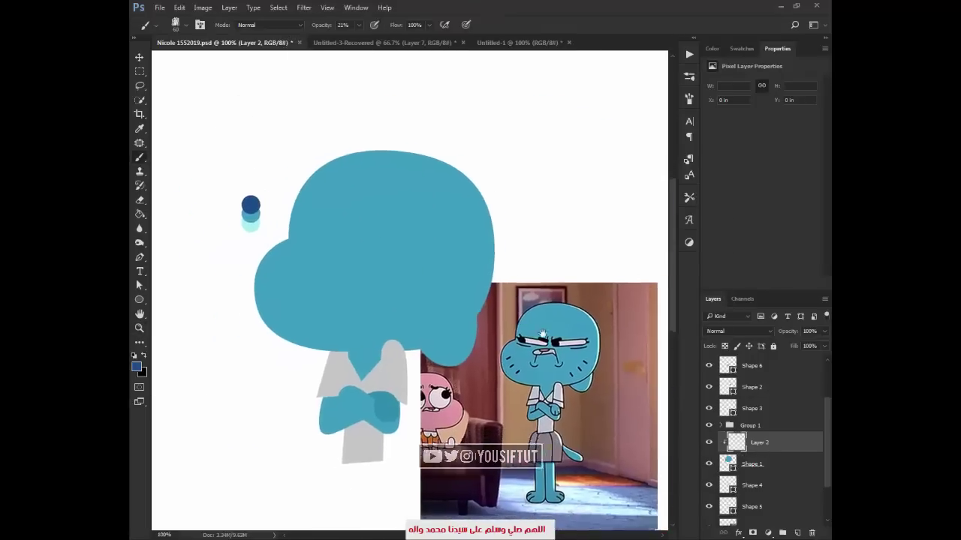
Paint a first dark stroke on the head's right side, move Shape 2 below Shape 1, and select Layer 2
{"action": "left_click_drag", "start_coordinate": [213, 117], "coordinate": [568, 504]}
{"action": "key", "text": "b"}
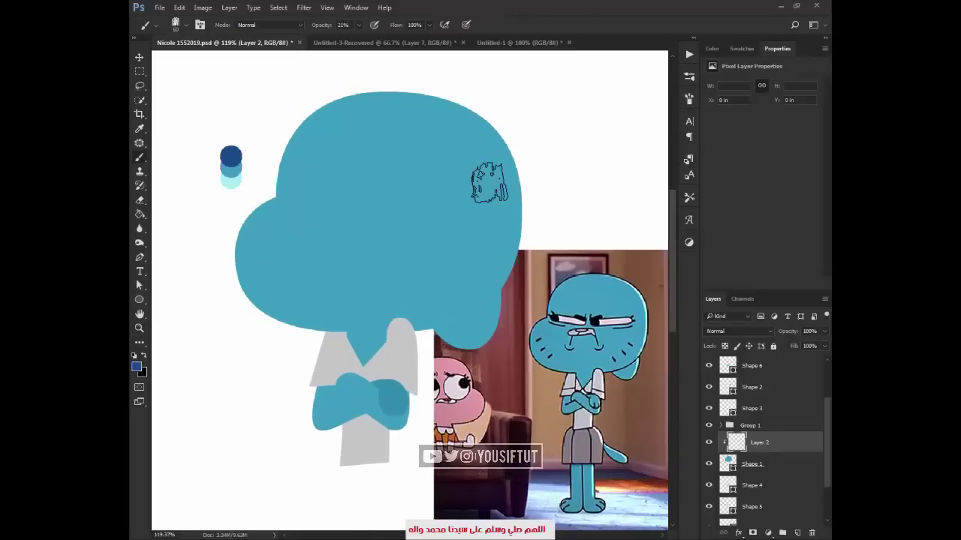
{"action": "left_click_drag", "start_coordinate": [444, 82], "coordinate": [499, 278]}
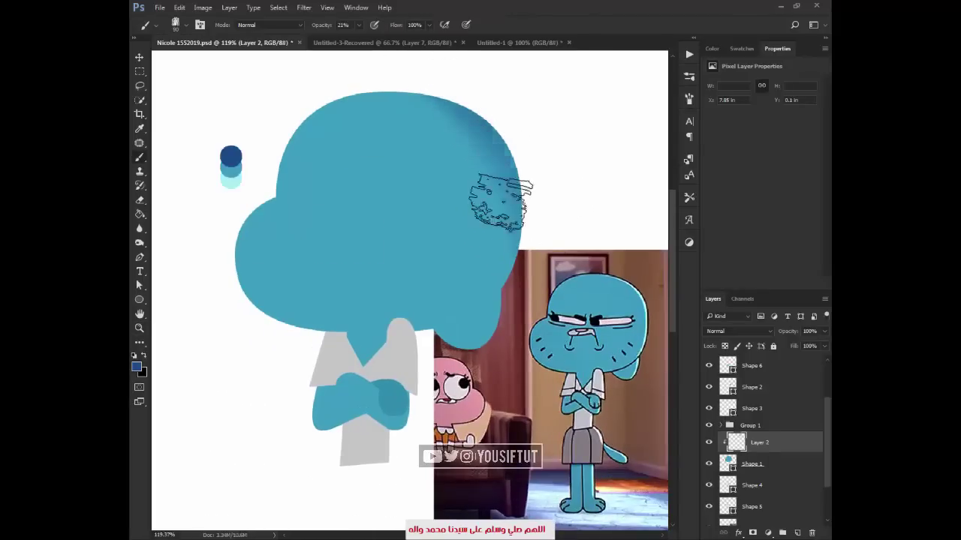
{"action": "key", "text": "v"}
{"action": "left_click_drag", "start_coordinate": [751, 387], "coordinate": [773, 469]}
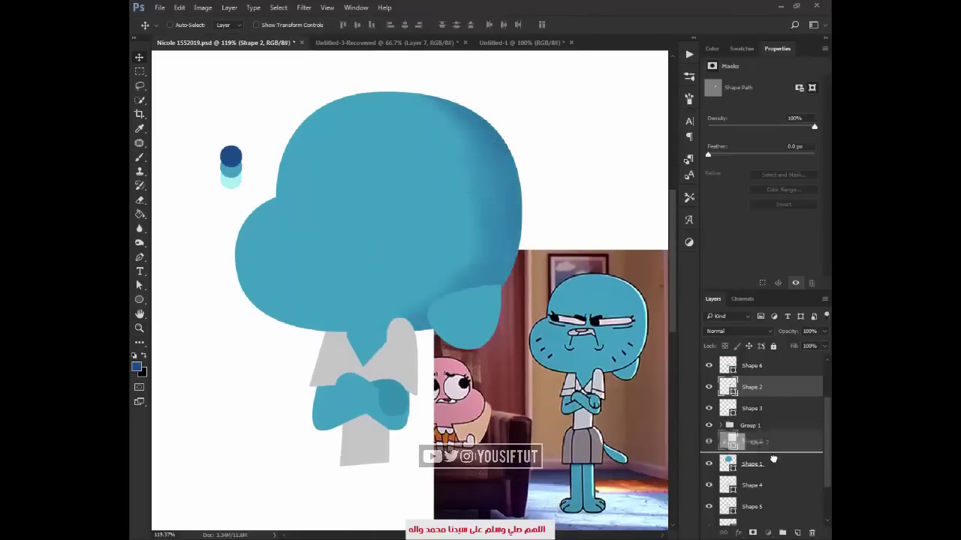
{"action": "left_click", "coordinate": [751, 421]}
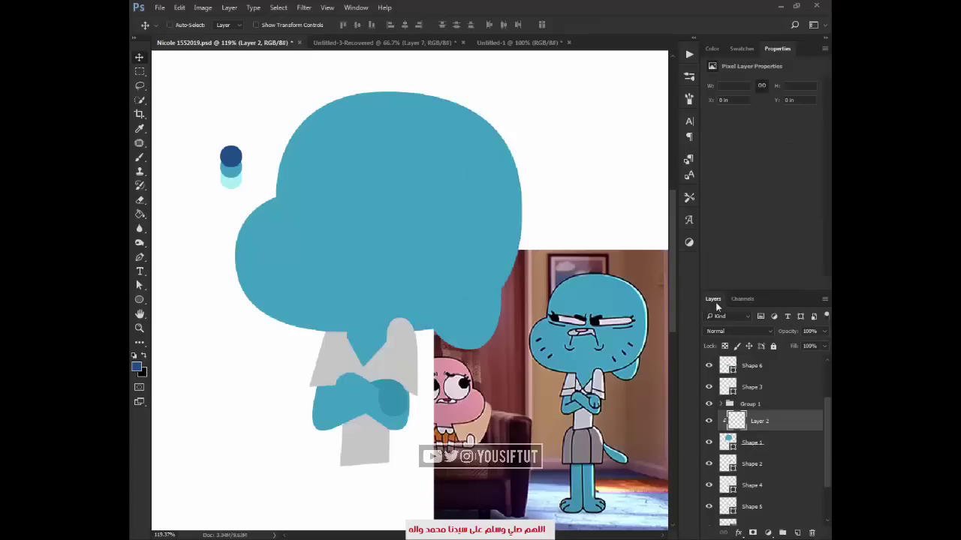
Zoom in on the head's right side with a clear, panel-free view
{"action": "key", "text": "b"}
{"action": "key", "text": "z"}
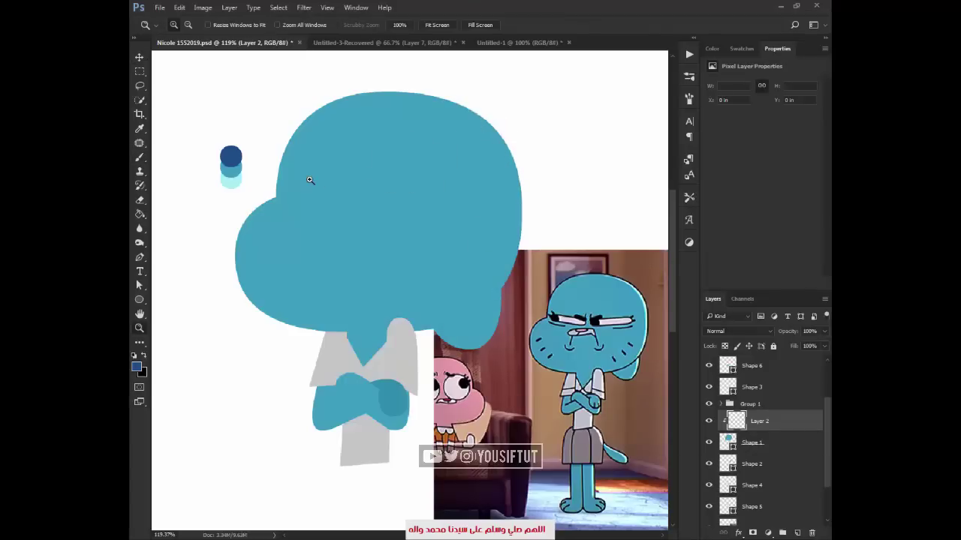
{"action": "left_click", "coordinate": [309, 180]}
{"action": "left_click", "coordinate": [255, 163], "text": "alt"}
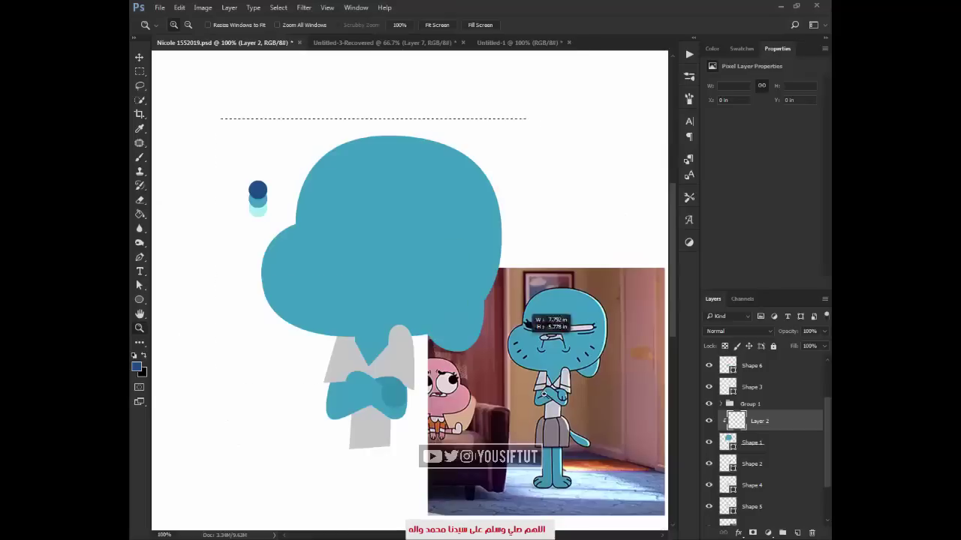
{"action": "left_click", "coordinate": [588, 259]}
{"action": "key", "text": "b"}
{"action": "key", "text": "Tab"}
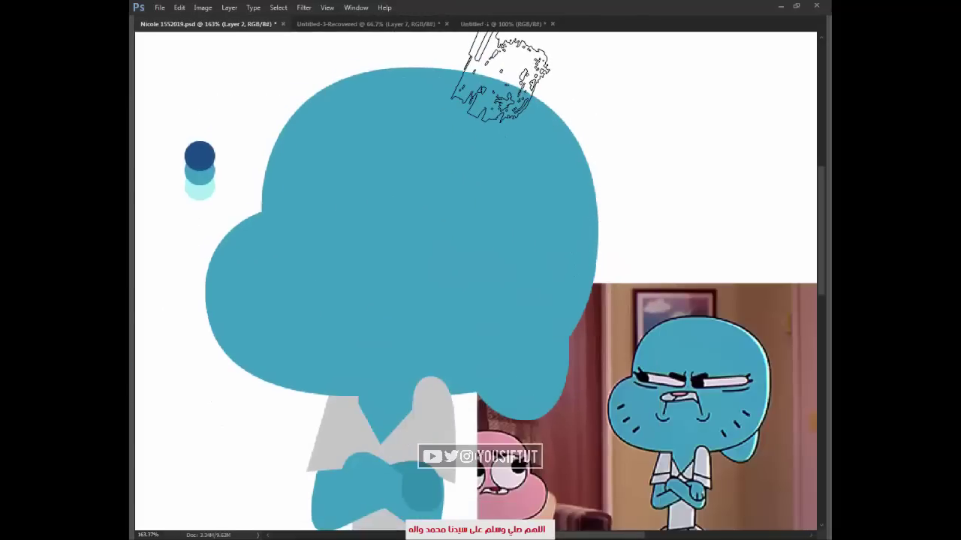
{"action": "key", "text": "Tab"}
Shade the head's upper right in darker blue at 20% opacity, blending the strokes
{"action": "key", "text": "2"}
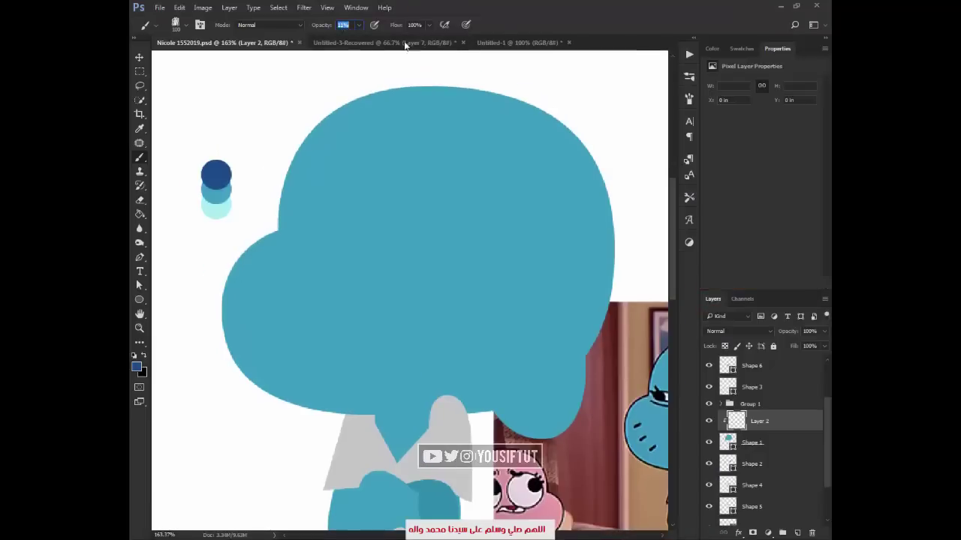
{"action": "key", "text": "Tab"}
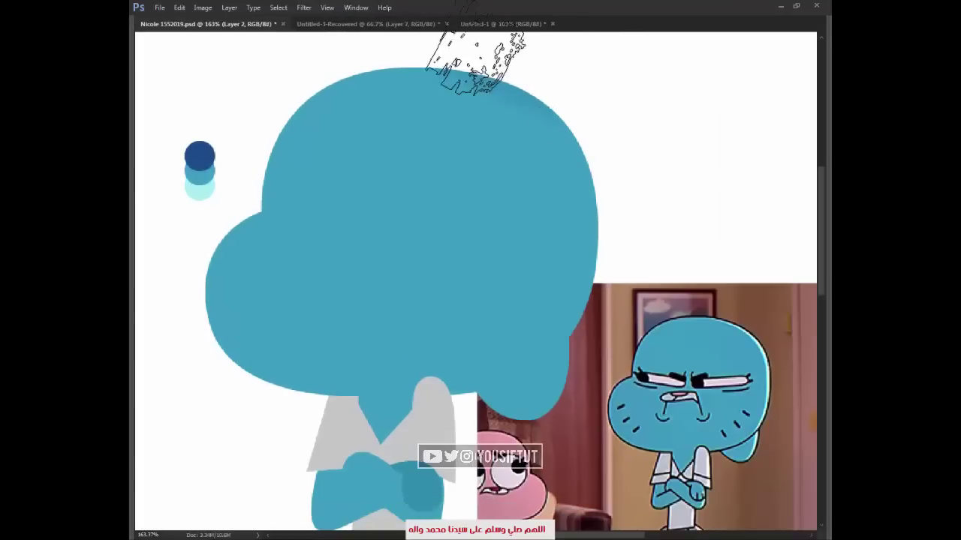
{"action": "mouse_move", "coordinate": [461, 47]}
{"action": "left_mouse_down"}
{"action": "mouse_move", "coordinate": [510, 352]}
{"action": "mouse_move", "coordinate": [574, 341]}
{"action": "left_mouse_up"}
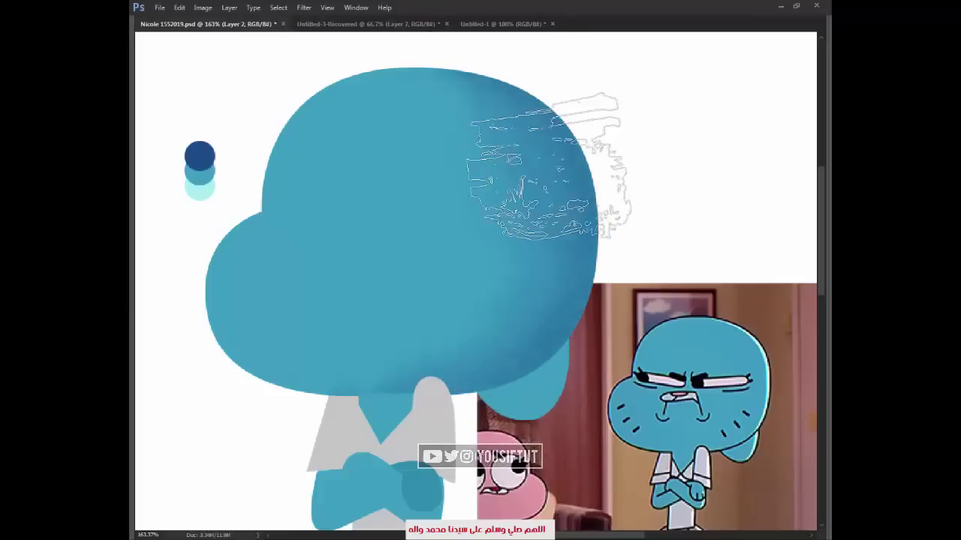
{"action": "left_click_drag", "start_coordinate": [556, 165], "coordinate": [496, 394]}
{"action": "left_click_drag", "start_coordinate": [488, 353], "coordinate": [493, 86]}
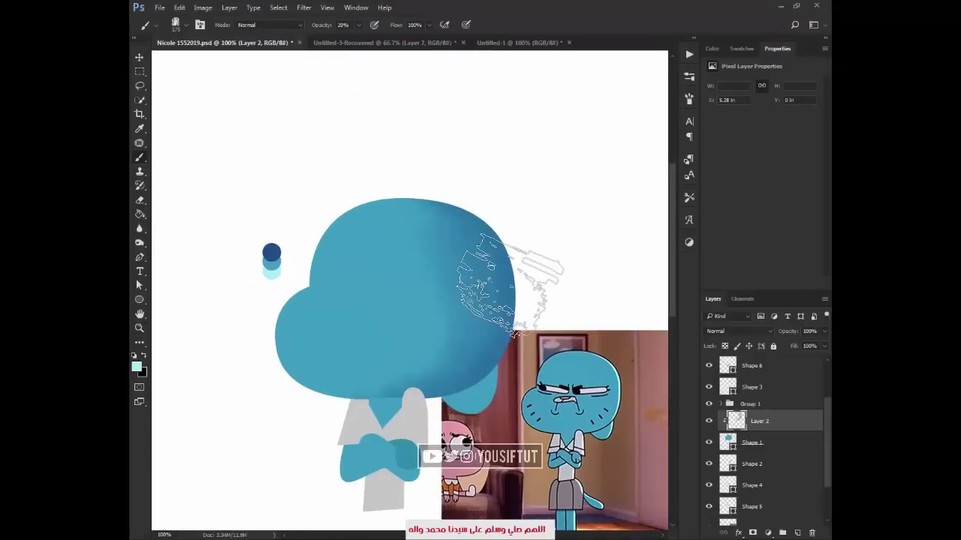
With a smaller brush, paint a light rim along the head's right edge
{"action": "key", "text": "bracketleft"}
{"action": "key", "text": "bracketleft"}
{"action": "key", "text": "bracketleft"}
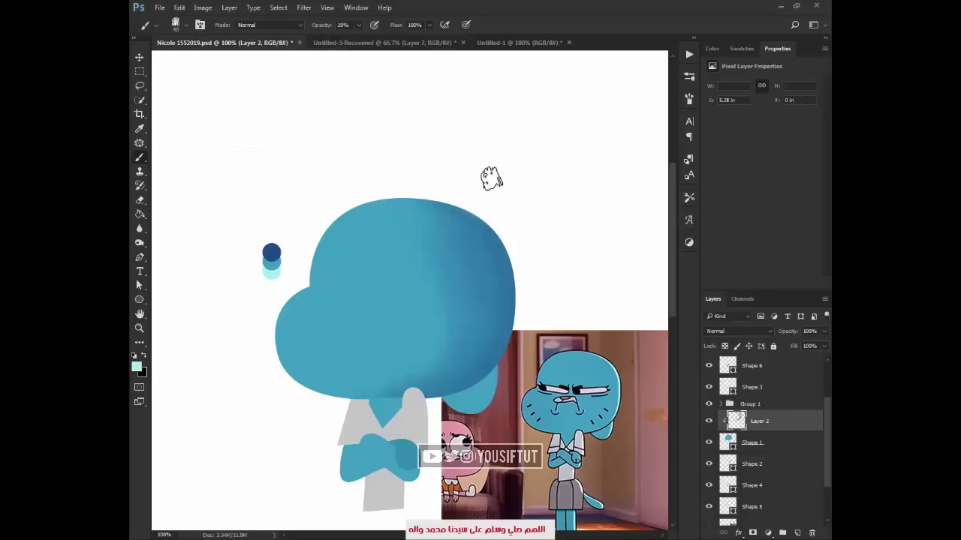
{"action": "left_click_drag", "start_coordinate": [467, 203], "coordinate": [414, 417]}
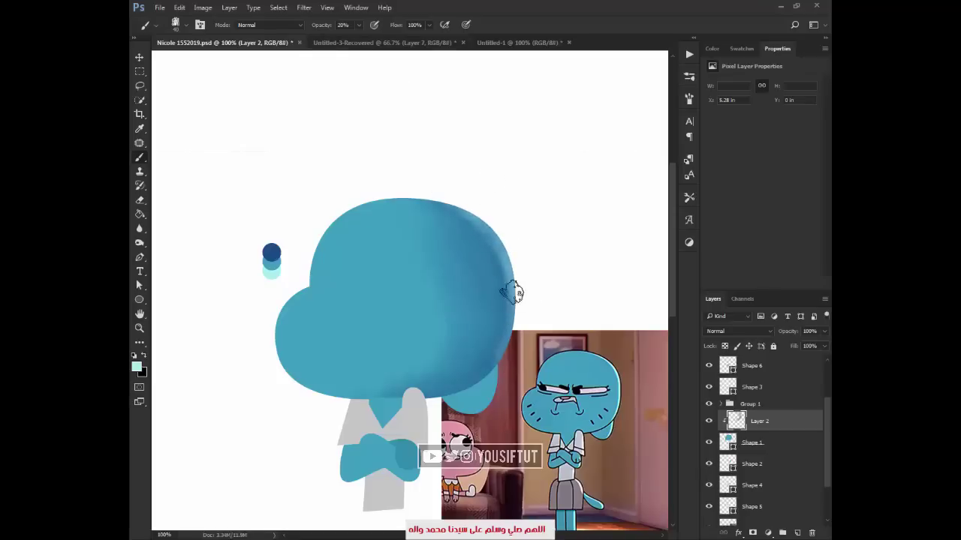
{"action": "key", "text": "Tab"}
{"action": "key", "text": "ctrl+plus"}
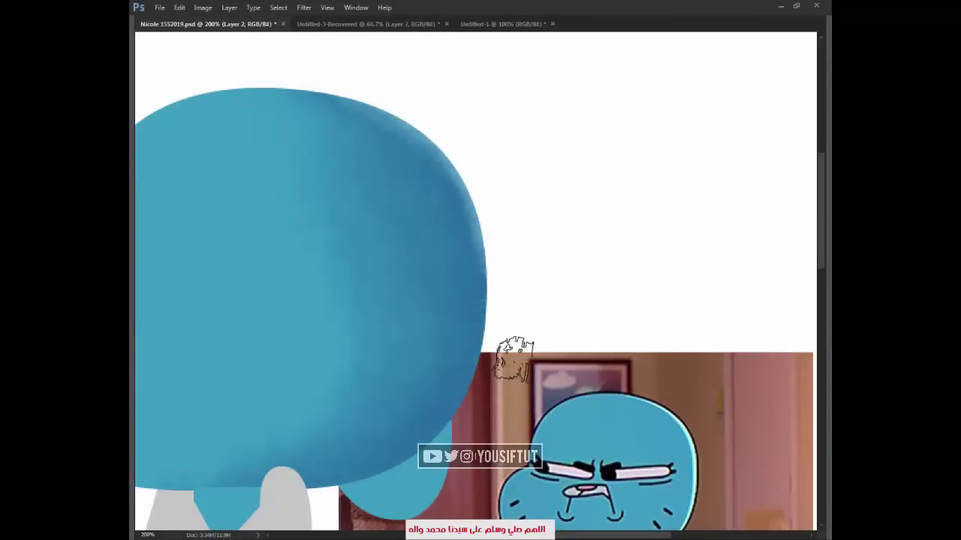
{"action": "scroll", "coordinate": [465, 345], "scroll_direction": "up", "scroll_amount": 2}
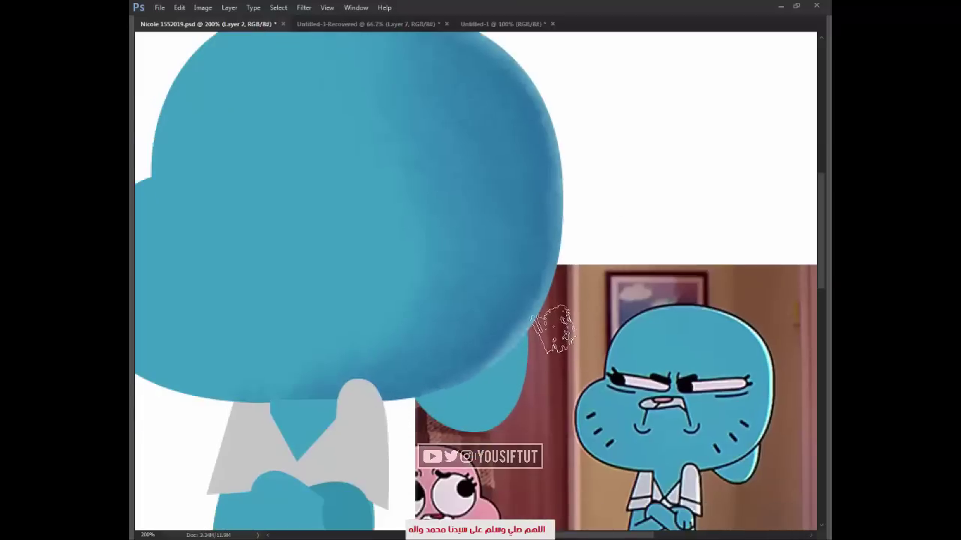
{"action": "scroll", "coordinate": [589, 370], "scroll_direction": "up", "scroll_amount": 2}
{"action": "scroll", "coordinate": [568, 183], "scroll_direction": "up", "scroll_amount": 3}
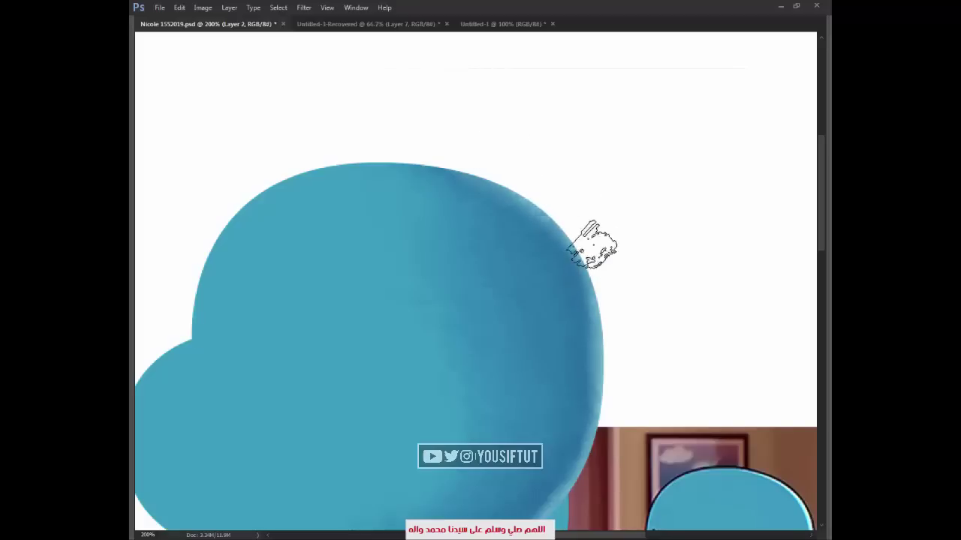
{"action": "scroll", "coordinate": [553, 333], "scroll_direction": "down", "scroll_amount": 3}
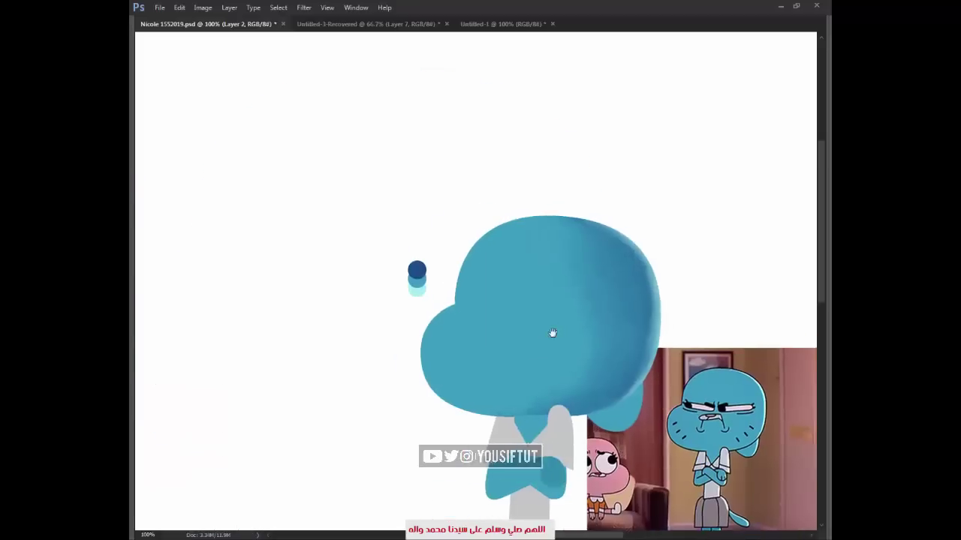
{"action": "key", "text": "Tab"}
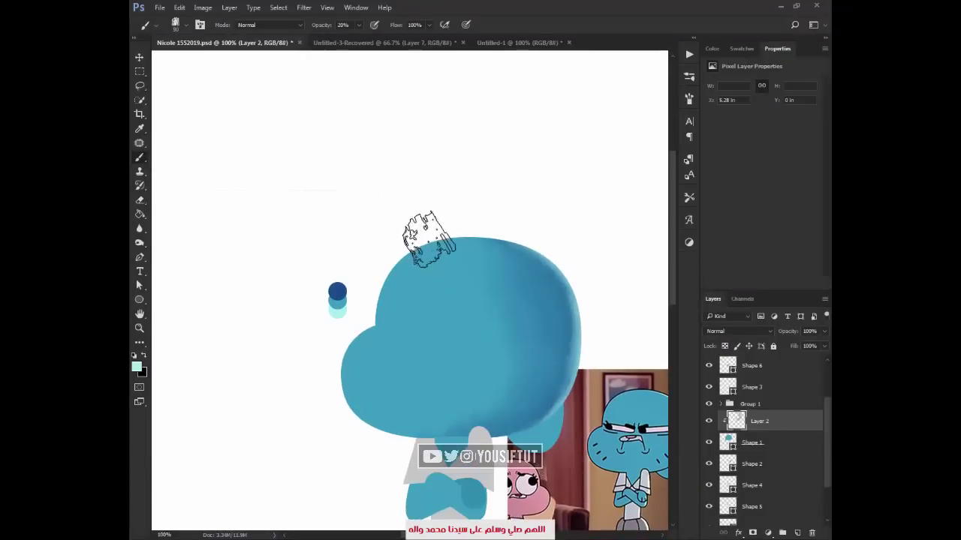
With a larger brush, paint soft shading and a pale cyan highlight along the head's left edge
{"action": "left_click_drag", "start_coordinate": [322, 375], "coordinate": [433, 458]}
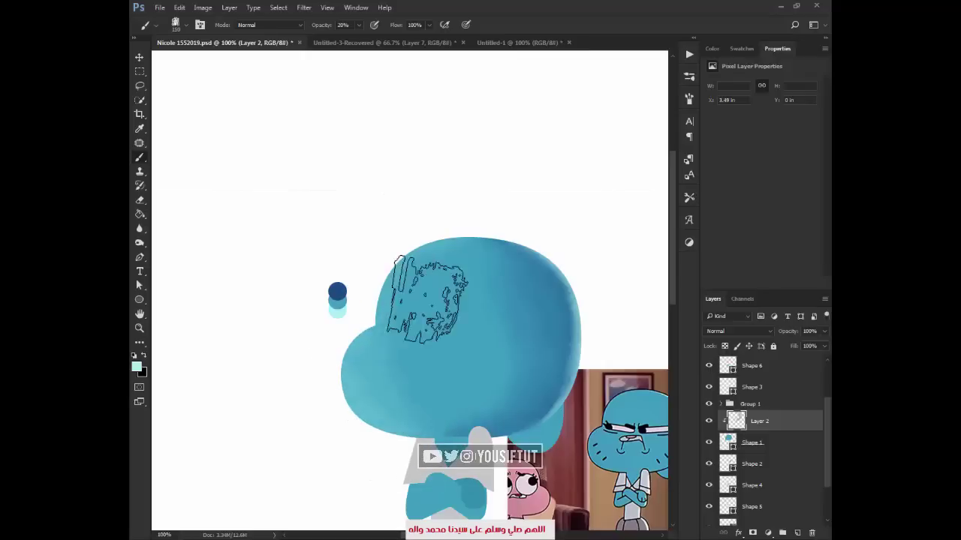
{"action": "key", "text": "bracketright"}
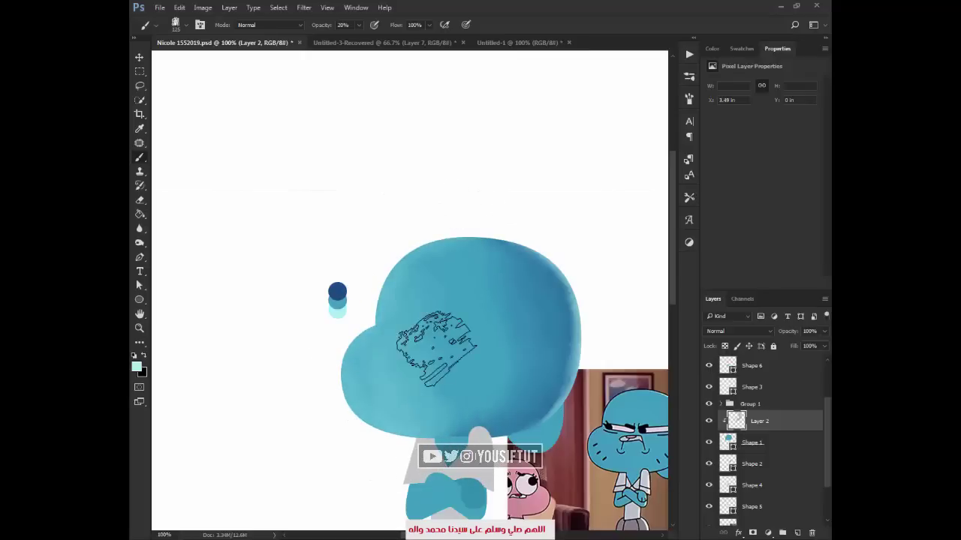
{"action": "left_click", "coordinate": [446, 313], "text": "alt"}
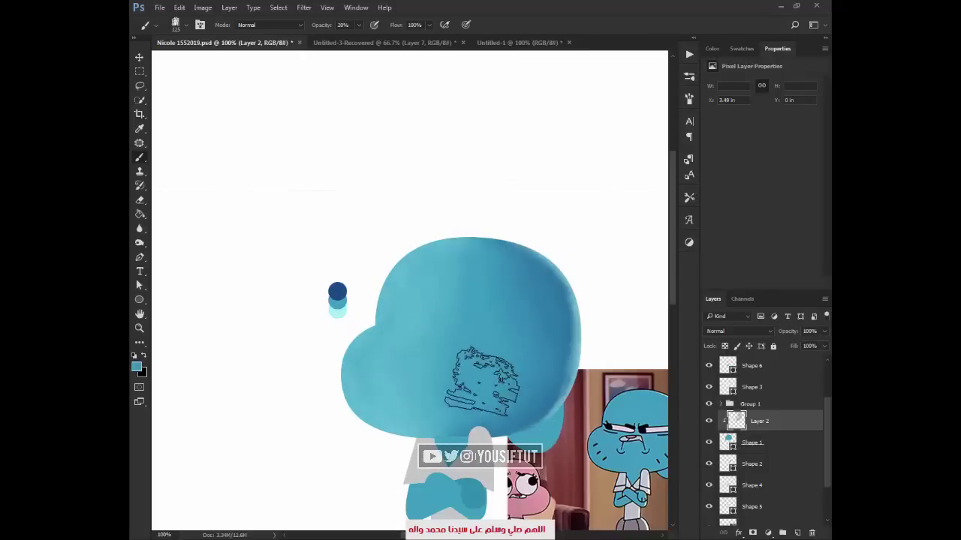
{"action": "key", "text": "z"}
{"action": "left_click", "coordinate": [498, 412], "text": "alt"}
{"action": "left_click", "coordinate": [249, 207], "text": "alt"}
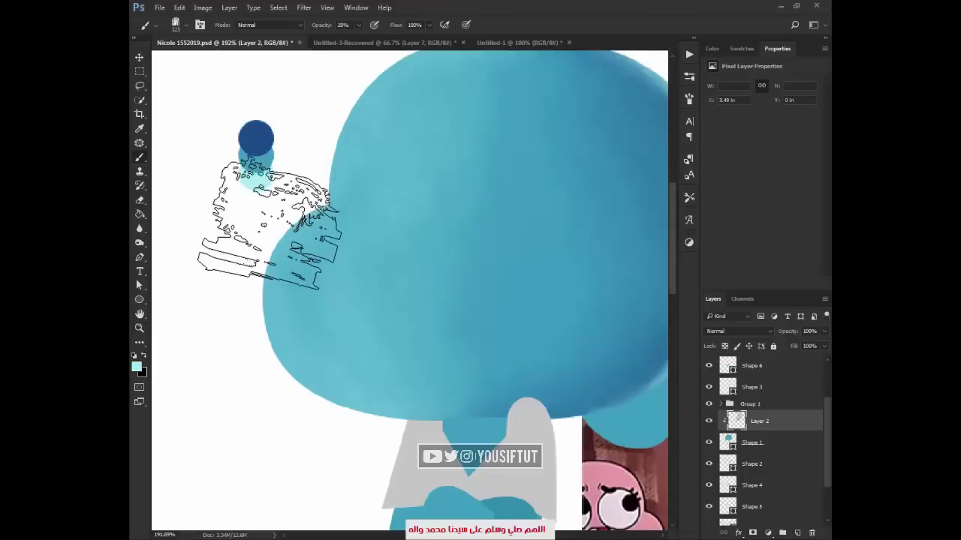
{"action": "mouse_move", "coordinate": [326, 413]}
{"action": "left_mouse_down"}
{"action": "mouse_move", "coordinate": [285, 396]}
{"action": "mouse_move", "coordinate": [257, 369]}
{"action": "mouse_move", "coordinate": [274, 274]}
{"action": "mouse_move", "coordinate": [304, 199]}
{"action": "mouse_move", "coordinate": [307, 263]}
{"action": "left_mouse_up"}
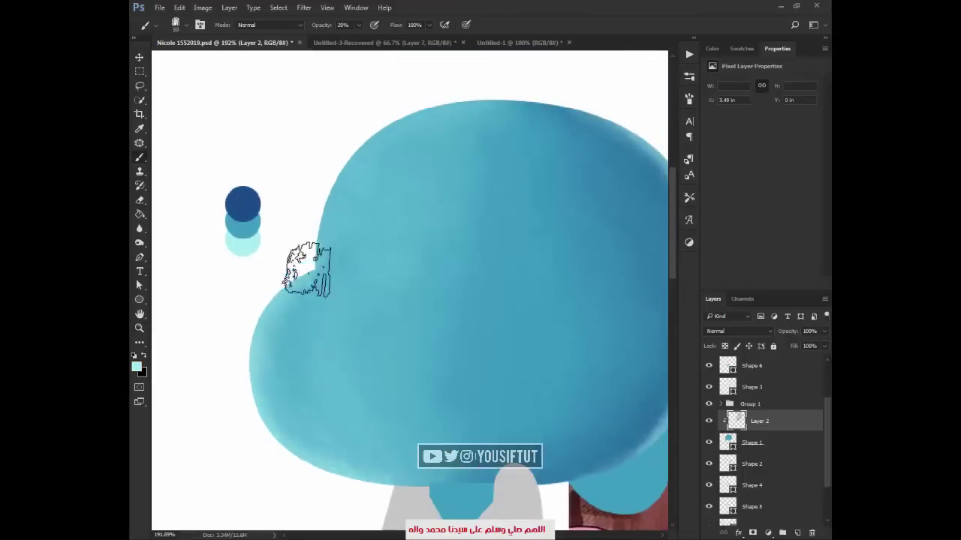
{"action": "left_click_drag", "start_coordinate": [521, 215], "coordinate": [454, 174]}
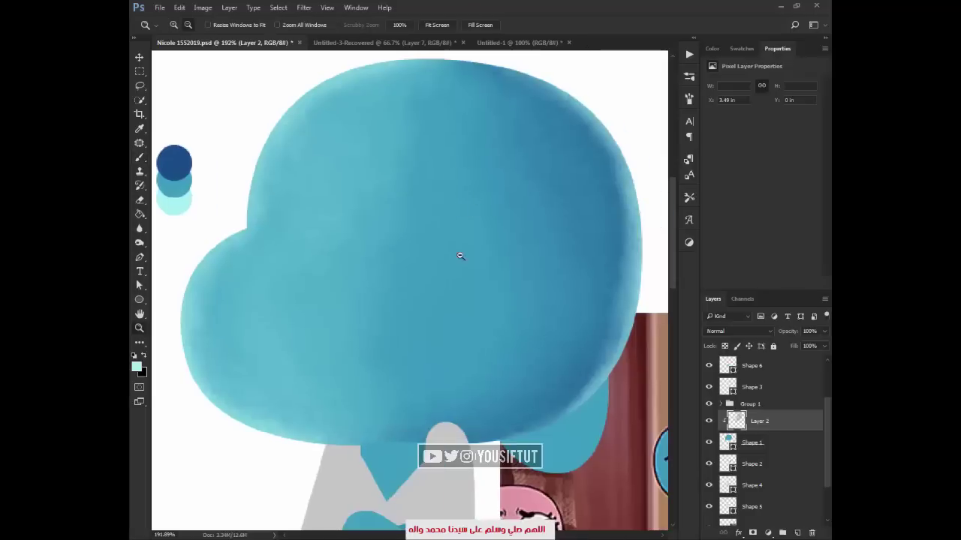
Add a new shading layer clipped to Shape 2, with dark blue as the colour
{"action": "left_click", "coordinate": [797, 533]}
{"action": "key", "text": "b"}
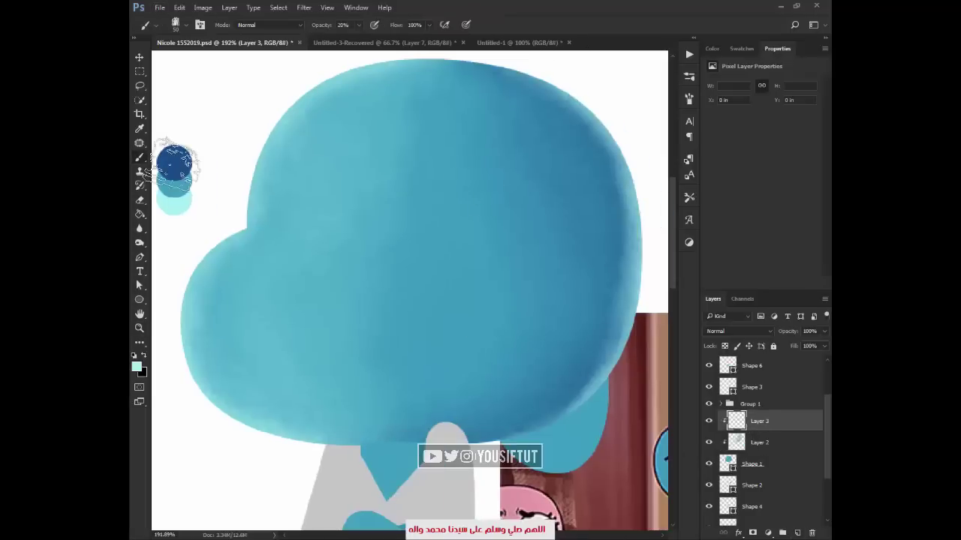
{"action": "left_click", "coordinate": [162, 166], "text": "alt"}
{"action": "left_click", "coordinate": [711, 48]}
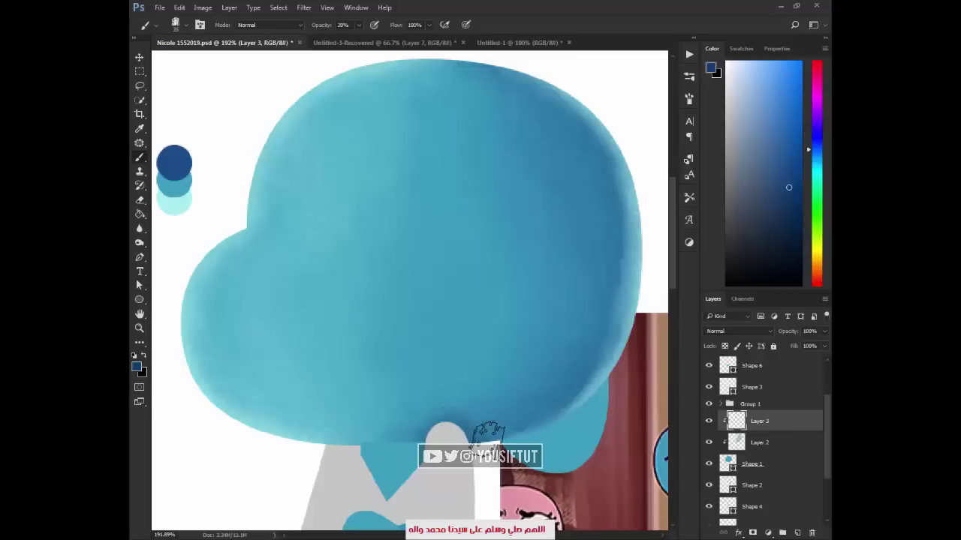
{"action": "scroll", "coordinate": [487, 434], "scroll_direction": "down", "scroll_amount": 3}
{"action": "scroll", "coordinate": [450, 413], "scroll_direction": "up", "scroll_amount": 1}
{"action": "scroll", "coordinate": [424, 396], "scroll_direction": "up", "scroll_amount": 3}
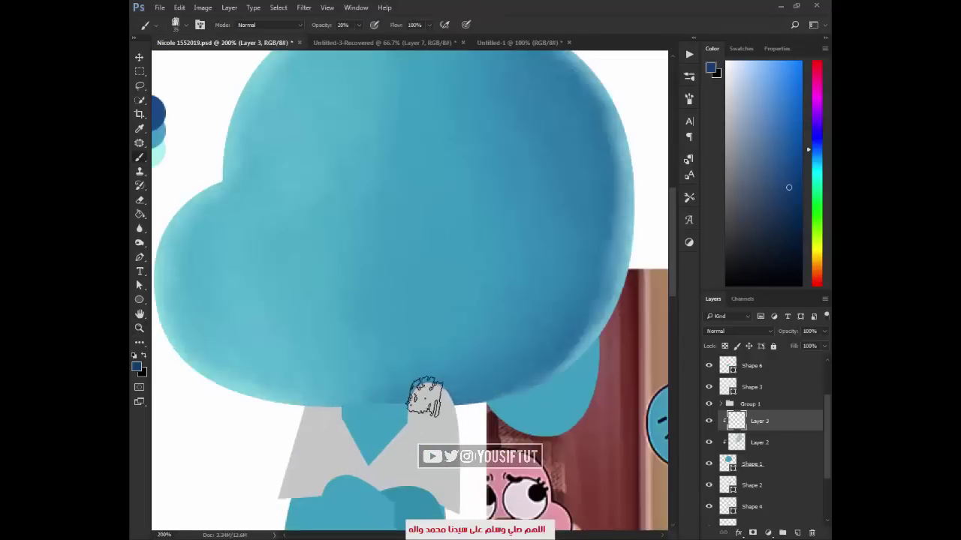
{"action": "left_click", "coordinate": [562, 408], "text": "ctrl"}
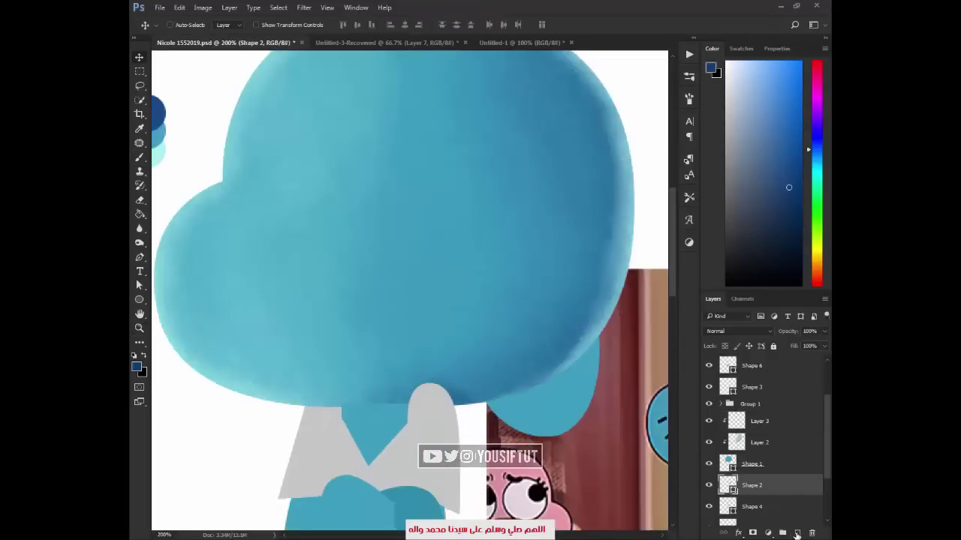
{"action": "left_click", "coordinate": [746, 488], "text": "alt"}
{"action": "key", "text": "b"}
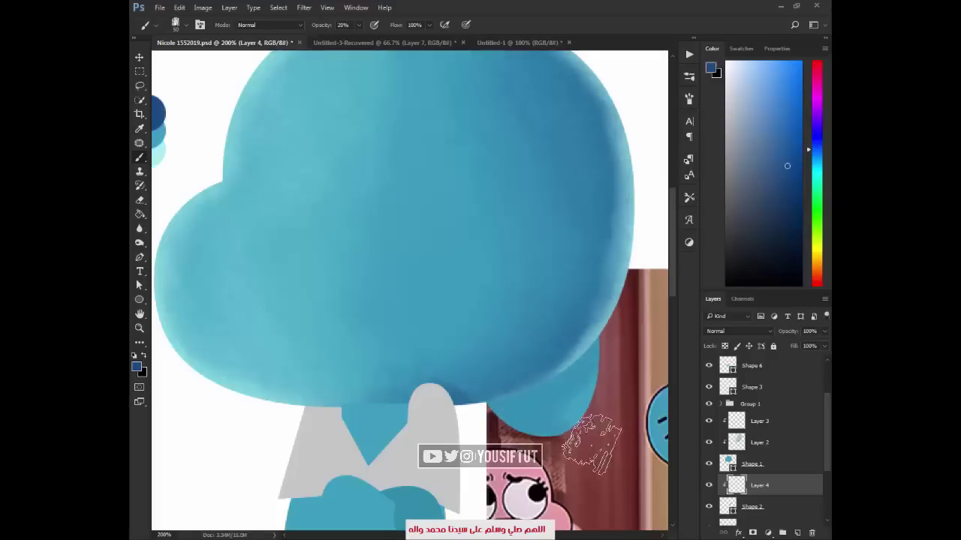
Shade the bulge's lower edge with a pale cyan highlight and dark blue shading
{"action": "mouse_move", "coordinate": [623, 440]}
{"action": "left_mouse_down"}
{"action": "mouse_move", "coordinate": [589, 322]}
{"action": "mouse_move", "coordinate": [592, 386]}
{"action": "left_mouse_up"}
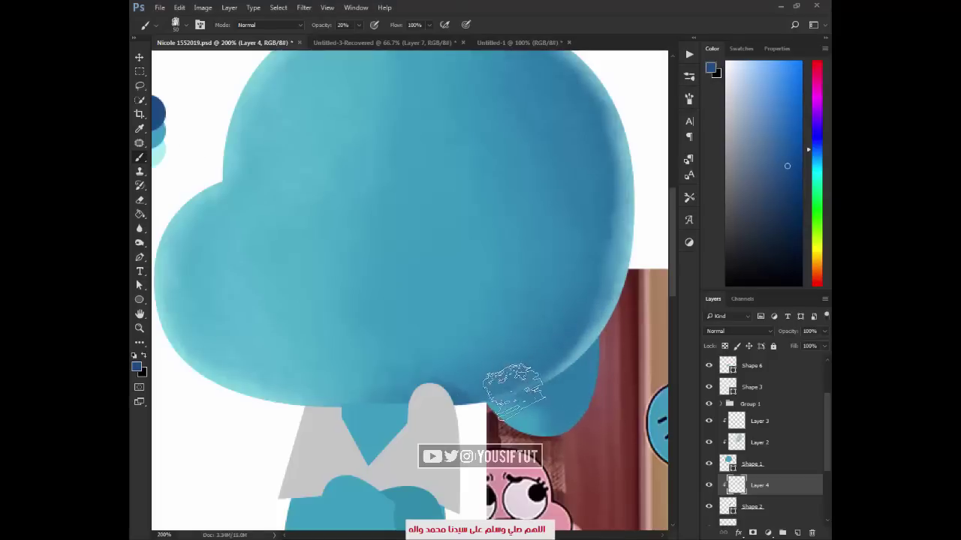
{"action": "key", "text": "x"}
{"action": "left_click", "coordinate": [163, 155], "text": "alt"}
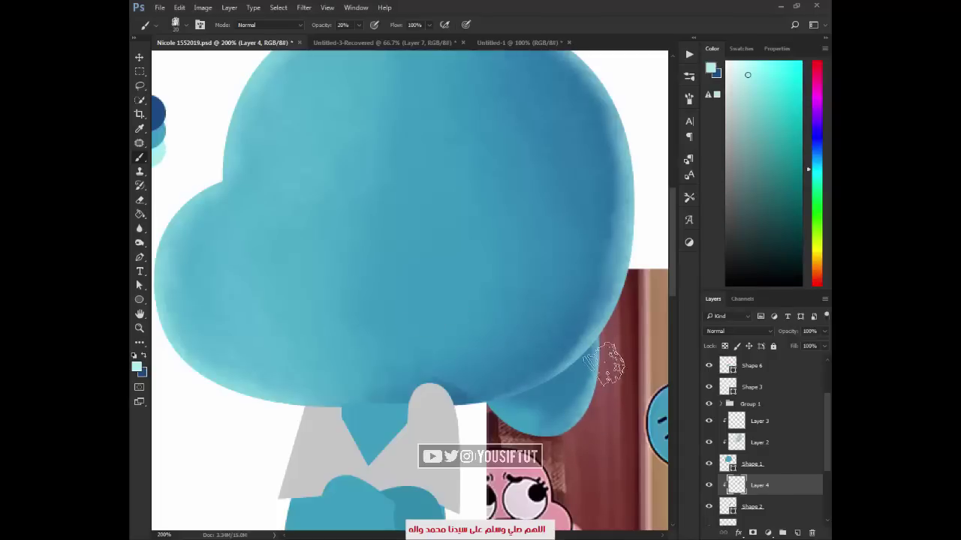
{"action": "left_click_drag", "start_coordinate": [609, 364], "coordinate": [513, 430]}
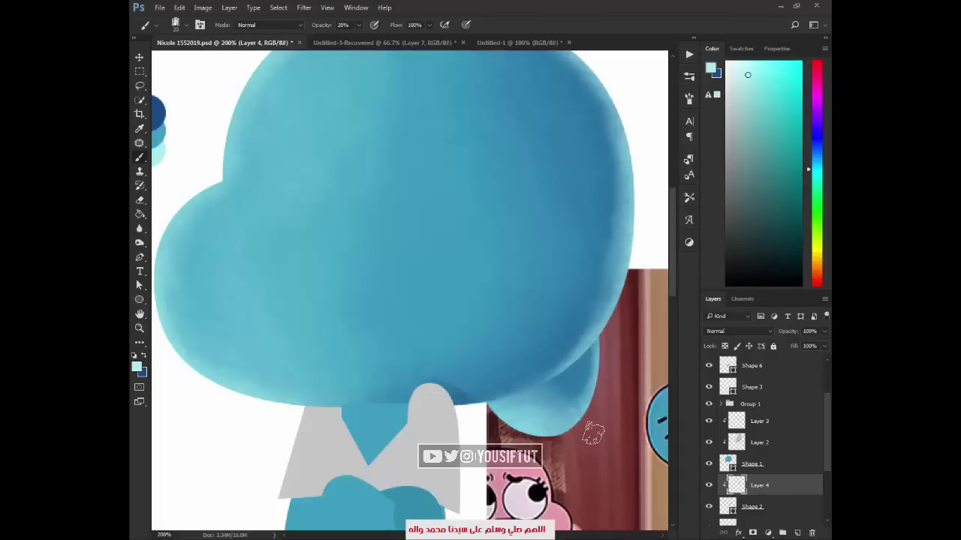
{"action": "left_click", "coordinate": [167, 114], "text": "alt"}
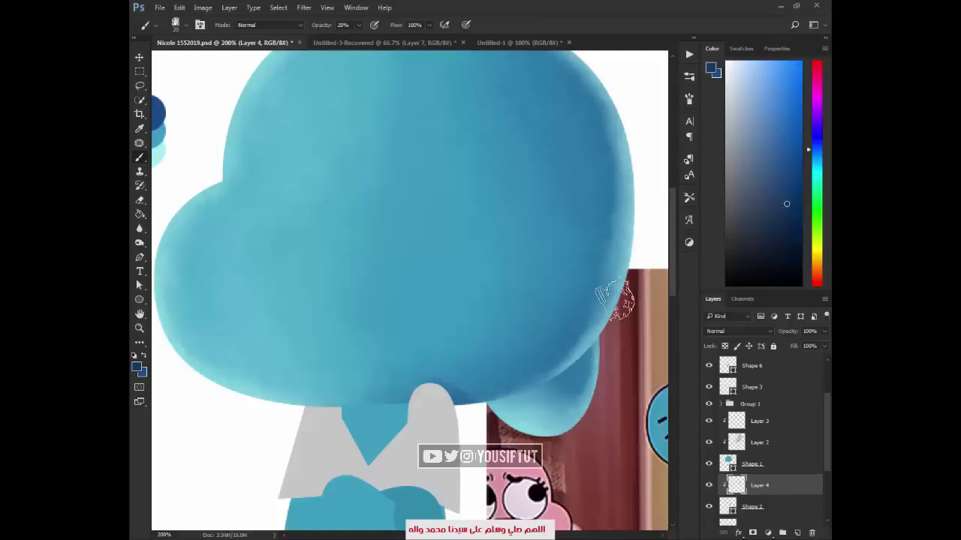
{"action": "left_click_drag", "start_coordinate": [614, 301], "coordinate": [472, 386]}
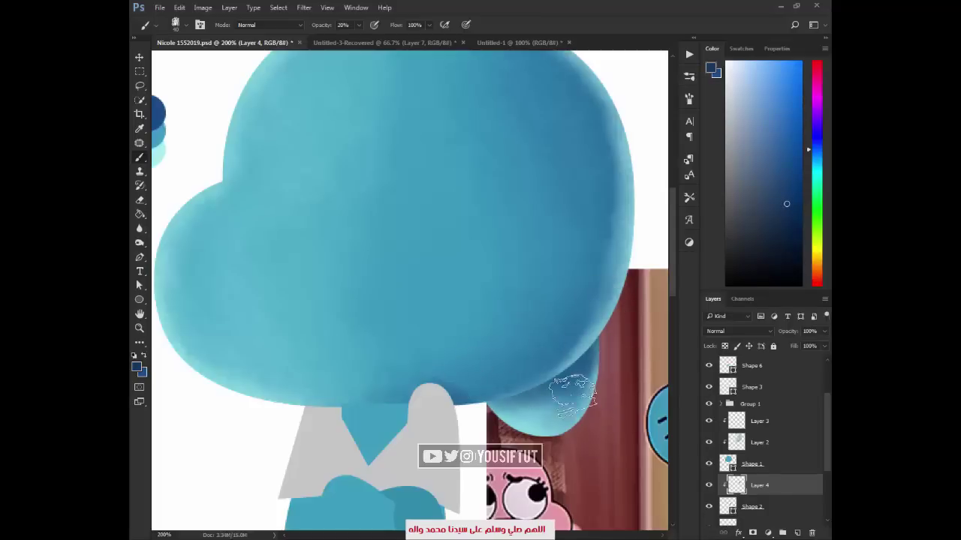
Sample medium and darker blues from the head while zooming in on the collar area and back out
{"action": "left_click", "coordinate": [559, 396], "text": "alt"}
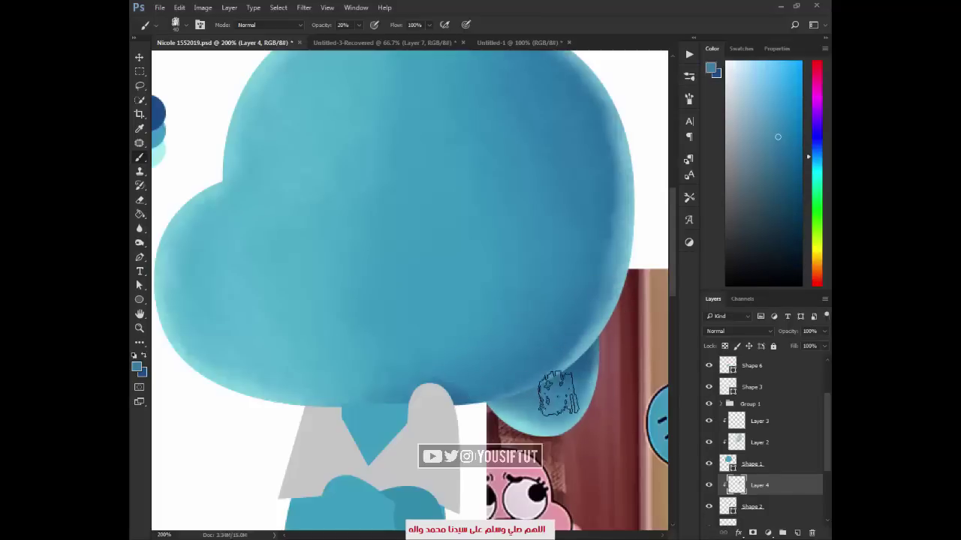
{"action": "key", "text": "z"}
{"action": "left_click", "coordinate": [559, 395], "text": "alt"}
{"action": "left_click_drag", "start_coordinate": [338, 124], "coordinate": [505, 312]}
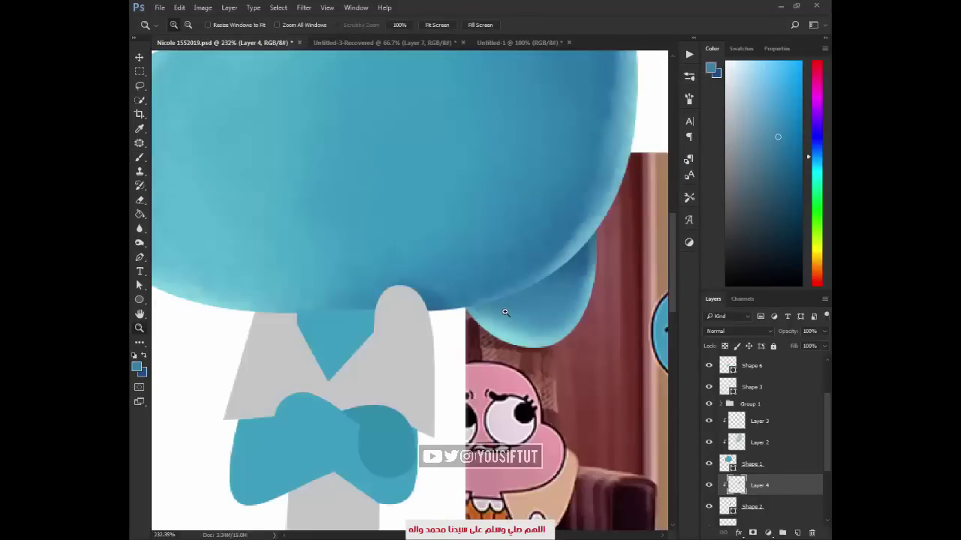
{"action": "key", "text": "b"}
{"action": "left_click", "coordinate": [529, 279], "text": "alt"}
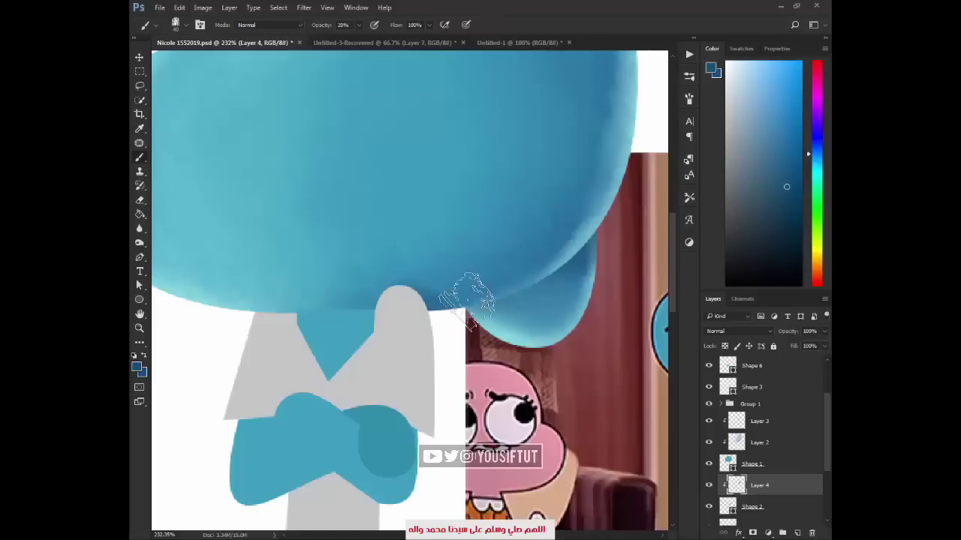
{"action": "key", "text": "z"}
{"action": "left_click", "coordinate": [521, 330], "text": "alt"}
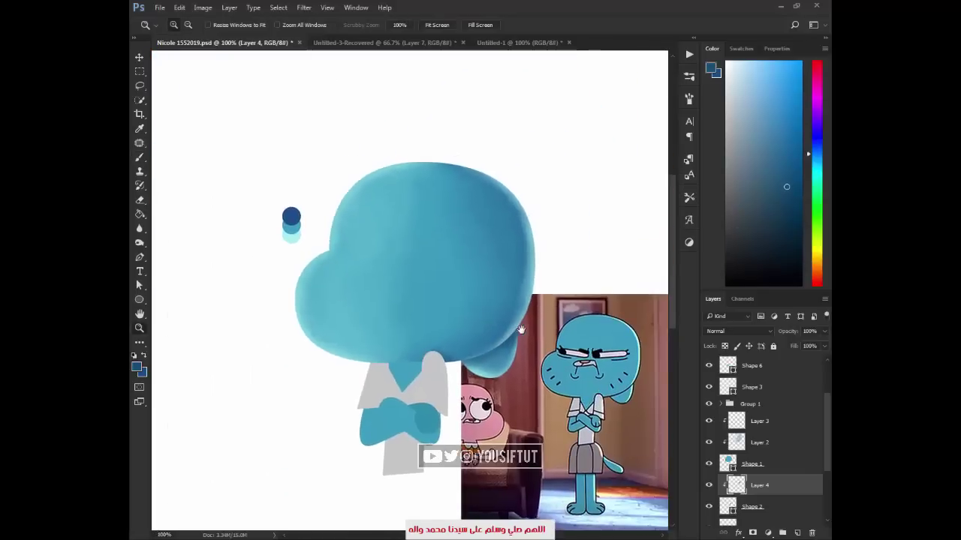
Hide and re-show the head shading layer to compare the whole figure
{"action": "left_click", "coordinate": [413, 386]}
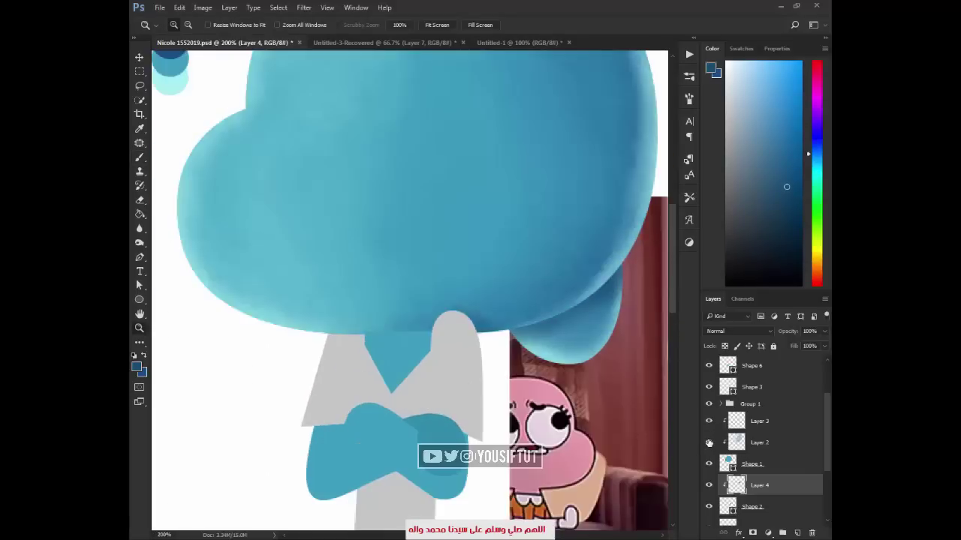
{"action": "left_click", "coordinate": [708, 442]}
{"action": "key", "text": "ctrl+minus"}
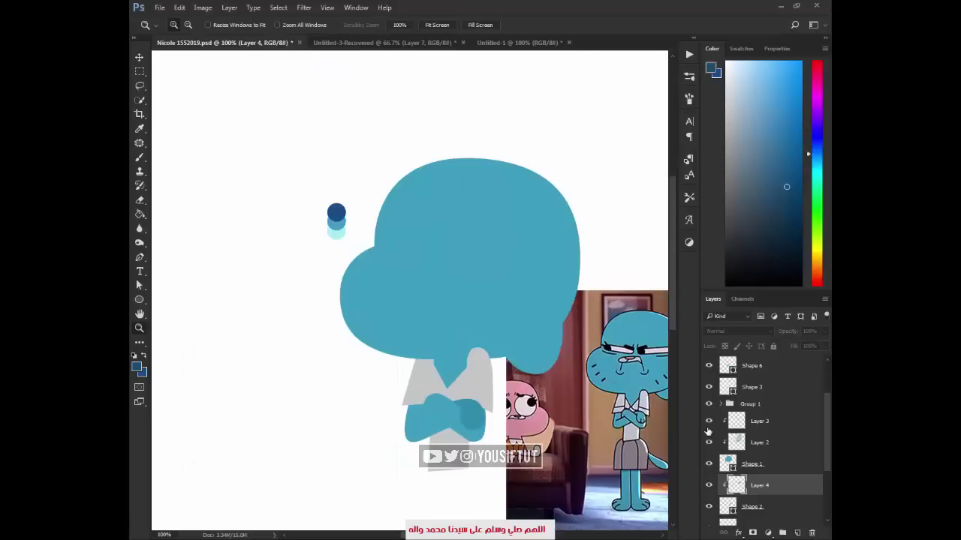
{"action": "left_click", "coordinate": [709, 443]}
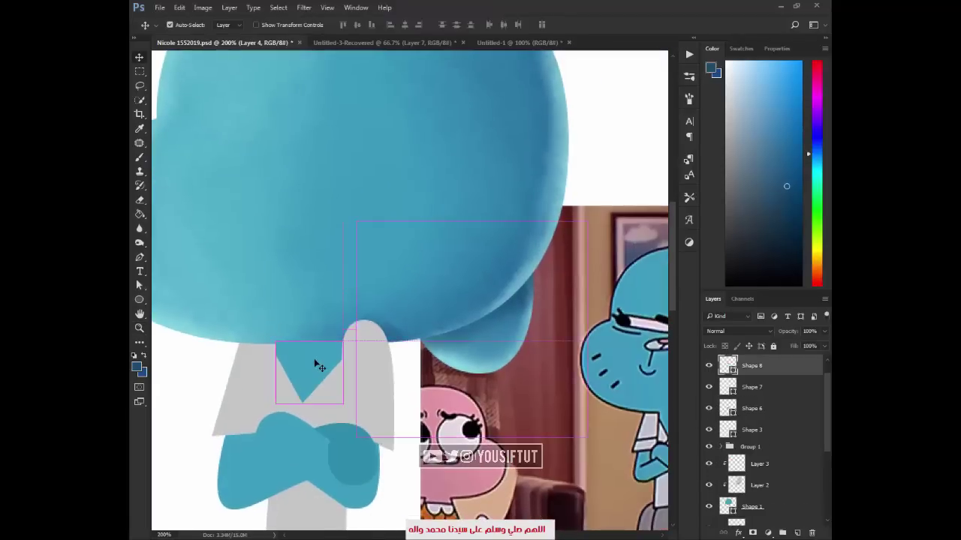
Move the Shape 8 layer down the stack beneath Shape 1
{"action": "left_click_drag", "start_coordinate": [750, 365], "coordinate": [751, 518]}
{"action": "left_click_drag", "start_coordinate": [590, 414], "coordinate": [516, 414]}
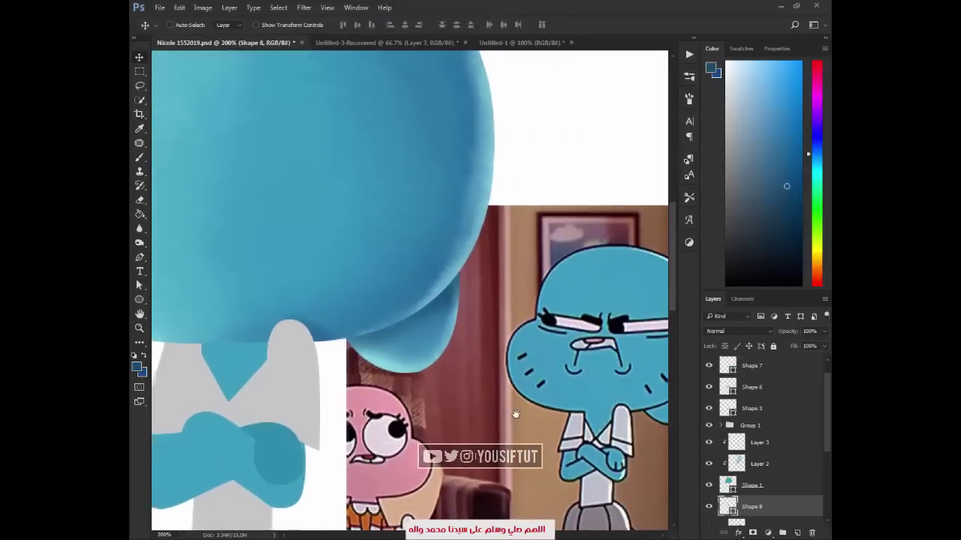
{"action": "key", "text": "ctrl+minus"}
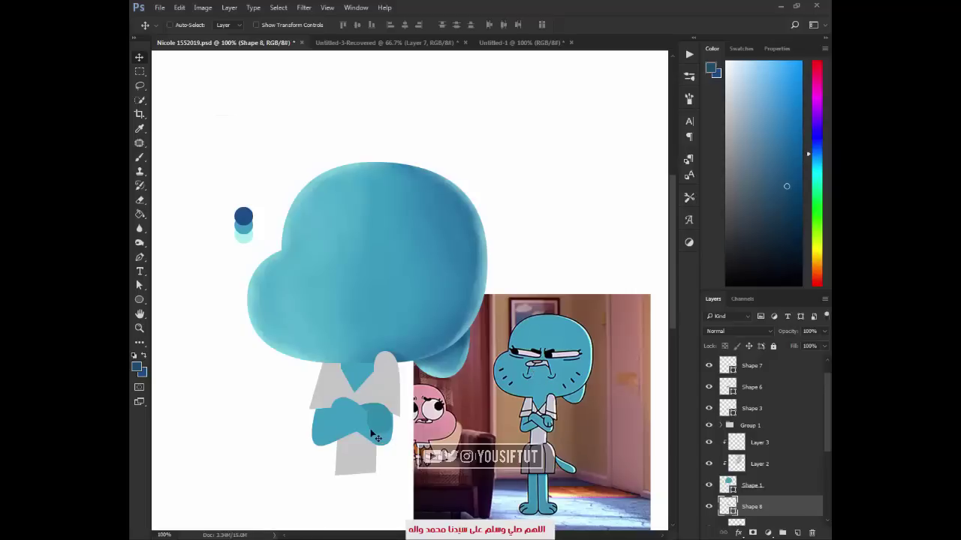
{"action": "key", "text": "z"}
{"action": "left_click", "coordinate": [269, 372]}
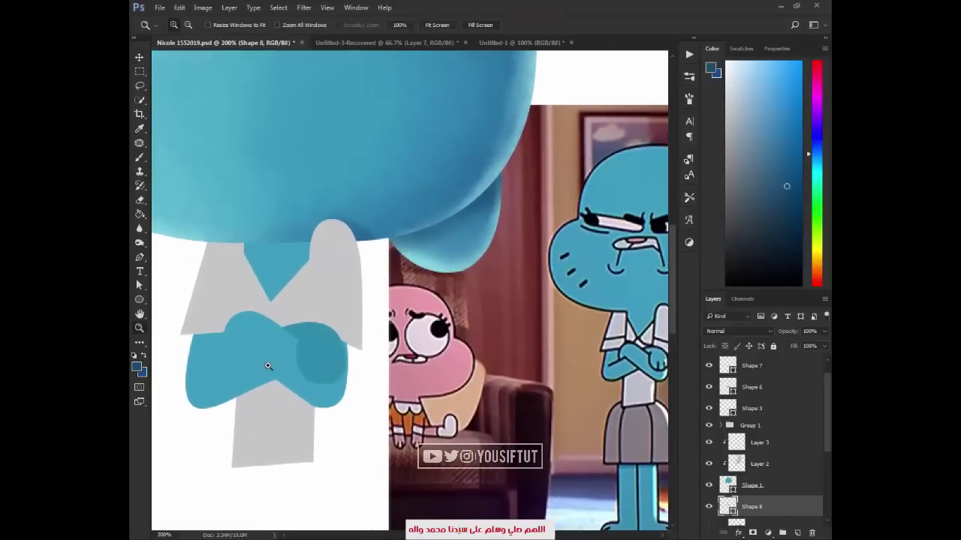
{"action": "left_click", "coordinate": [268, 366], "text": "ctrl"}
Select the crossed-arms Shape 6 layer in the Layers panel
{"action": "left_click", "coordinate": [423, 329], "text": "alt"}
{"action": "left_click", "coordinate": [423, 329], "text": "alt"}
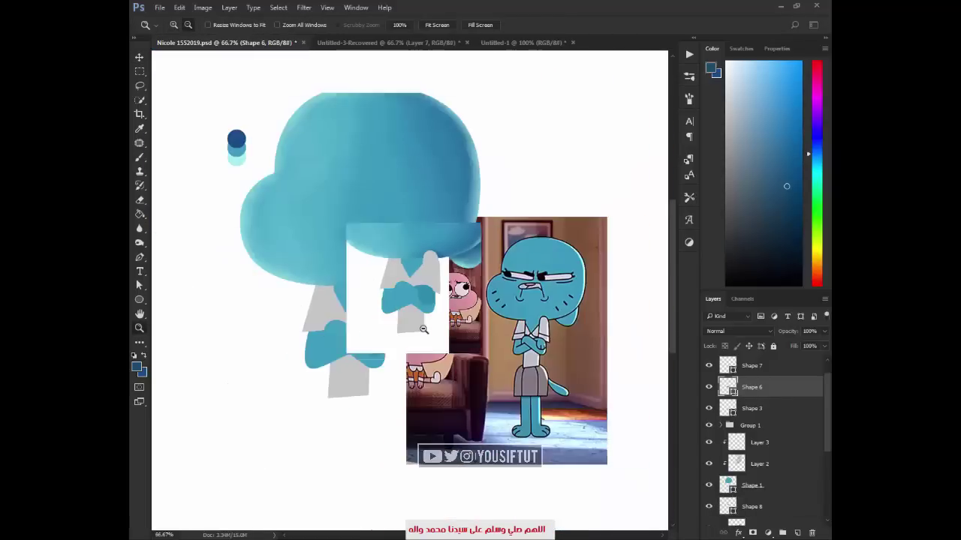
{"action": "key", "text": "v"}
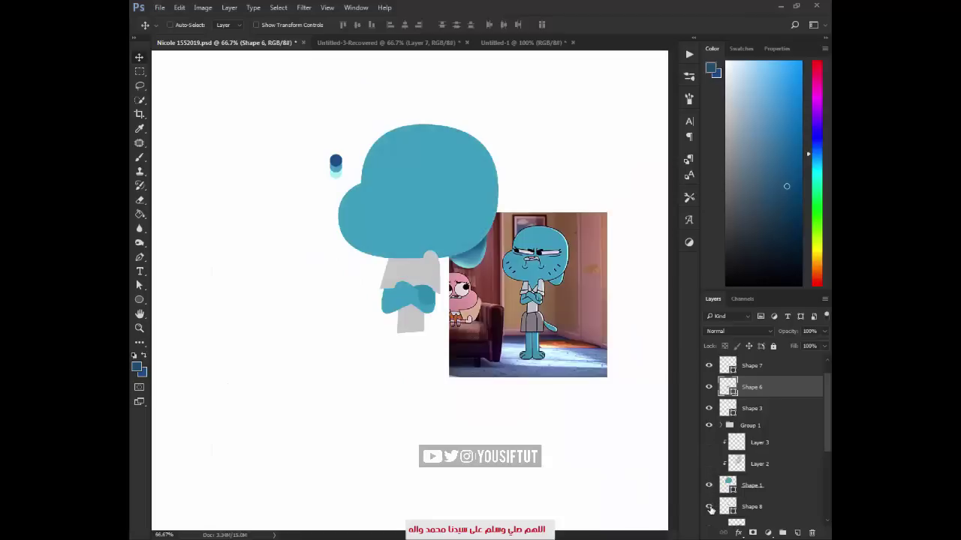
{"action": "scroll", "coordinate": [709, 465], "scroll_direction": "down", "scroll_amount": 1}
{"action": "left_click_drag", "start_coordinate": [708, 442], "coordinate": [709, 424]}
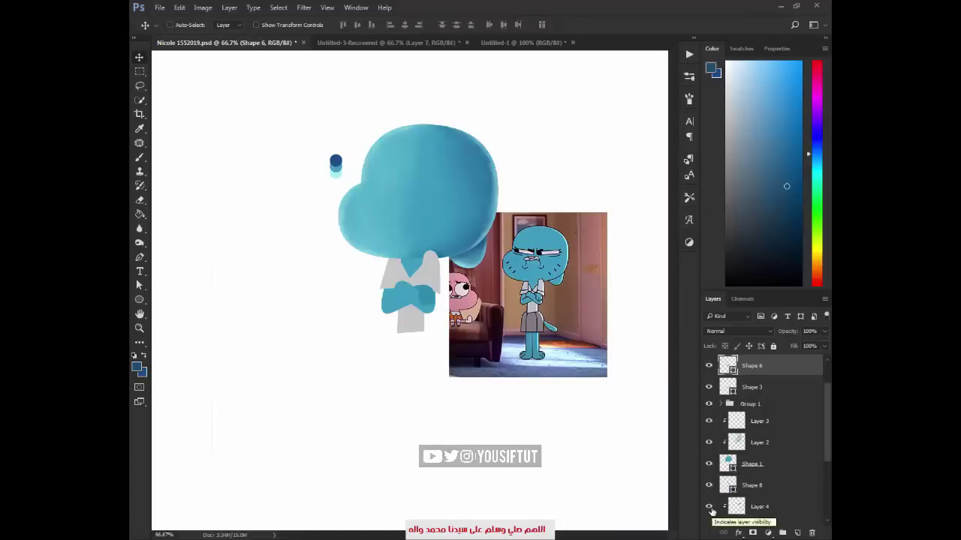
Zoom in on the arms and add empty Layer 5 above Shape 6
{"action": "key", "text": "z"}
{"action": "left_click", "coordinate": [476, 326]}
{"action": "left_click", "coordinate": [423, 397]}
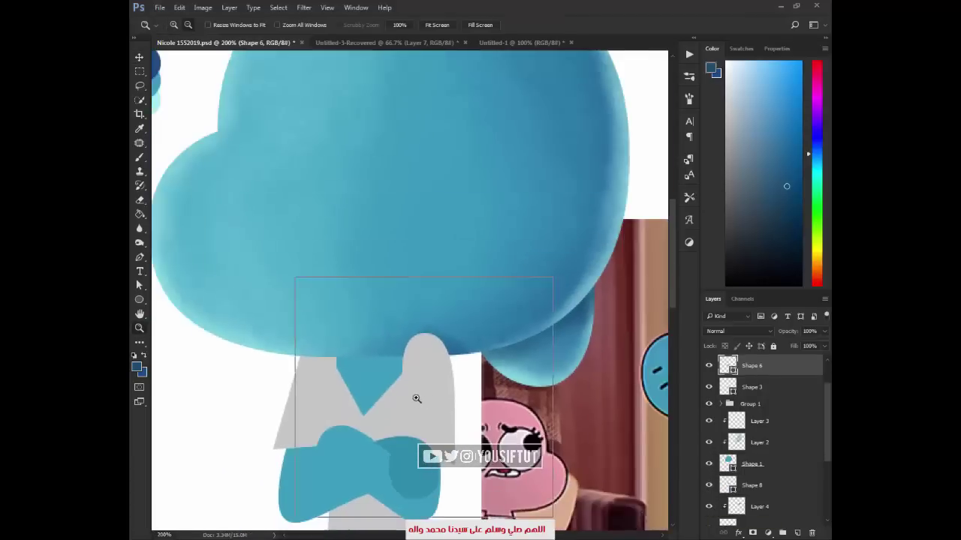
{"action": "key", "text": "ctrl+0"}
{"action": "left_click", "coordinate": [373, 439]}
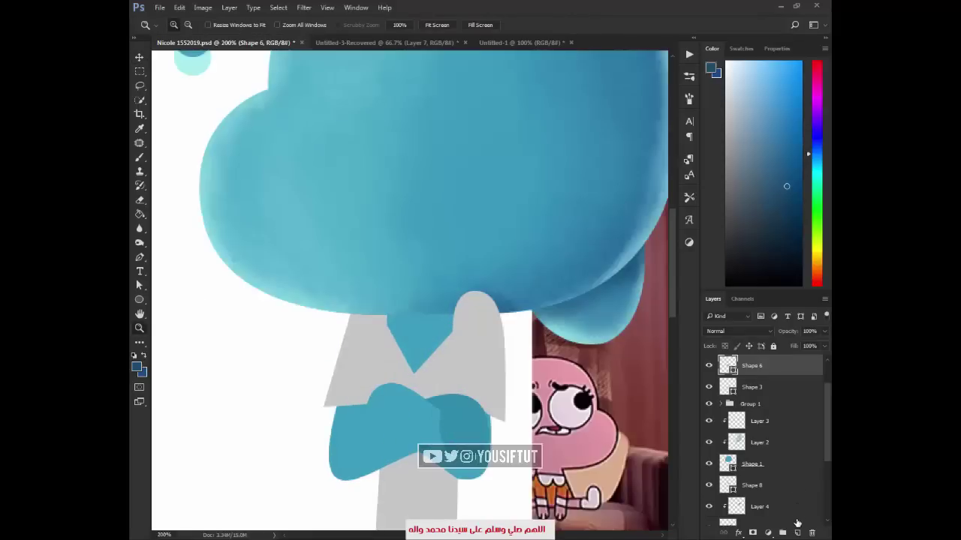
{"action": "scroll", "coordinate": [798, 523], "scroll_direction": "up", "scroll_amount": 2}
{"action": "left_click", "coordinate": [798, 534]}
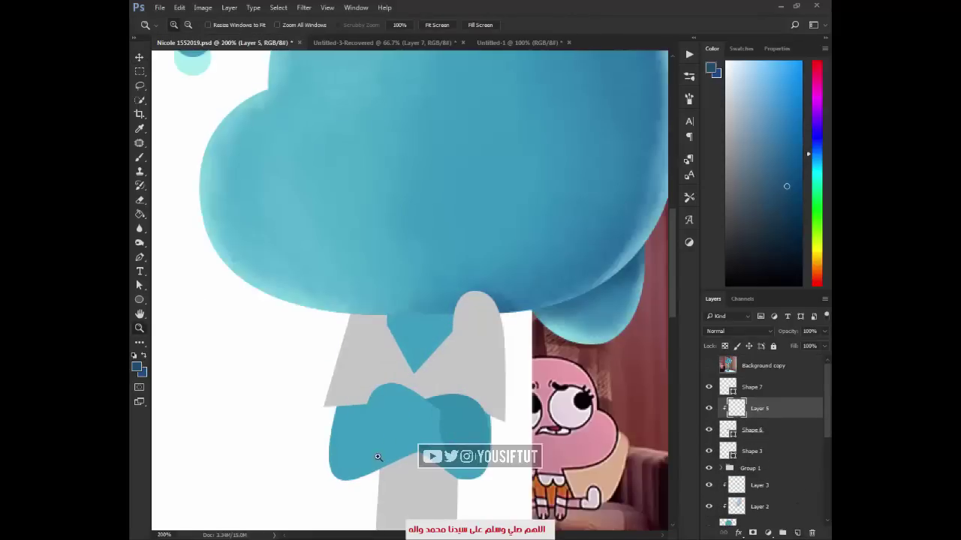
Show the Background copy reference layer and fade it to 28% opacity
{"action": "scroll", "coordinate": [378, 457], "scroll_direction": "right", "scroll_amount": 5}
{"action": "key", "text": "l"}
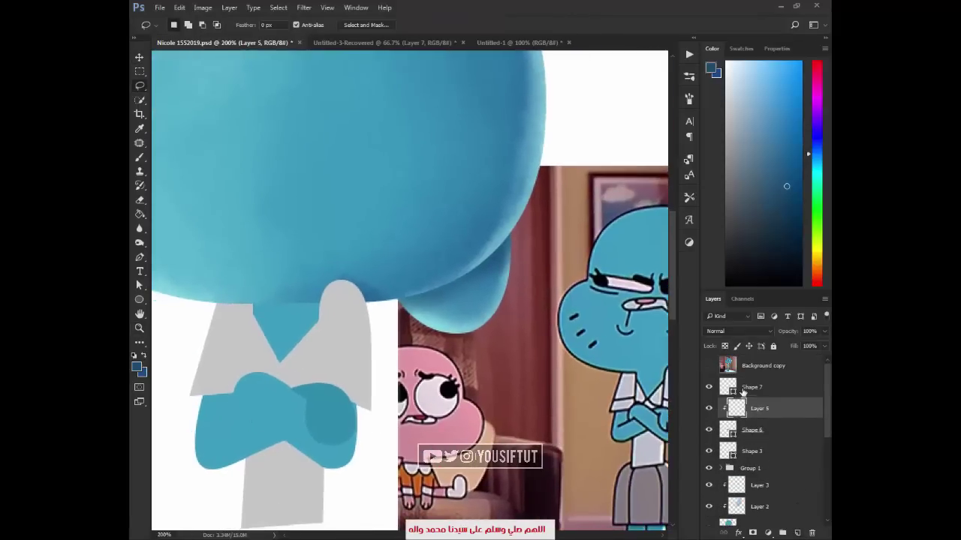
{"action": "left_click", "coordinate": [708, 366]}
{"action": "left_click", "coordinate": [763, 366]}
{"action": "left_click_drag", "start_coordinate": [787, 331], "coordinate": [756, 336]}
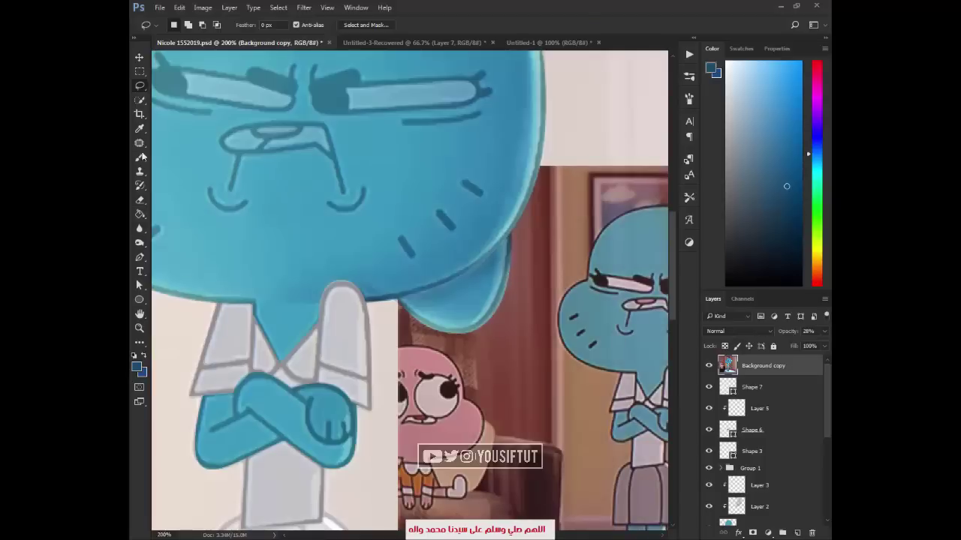
Trace the lower arm with the Polygonal Lasso, then hide Background copy and select Layer 5
{"action": "right_click", "coordinate": [140, 86]}
{"action": "left_click", "coordinate": [187, 96]}
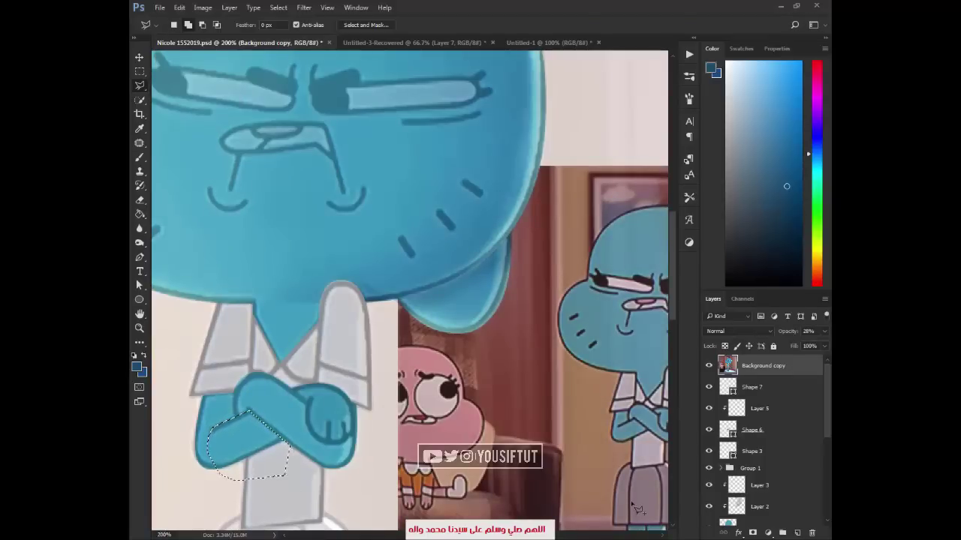
{"action": "scroll", "coordinate": [259, 455], "scroll_direction": "down", "scroll_amount": 2}
{"action": "scroll", "coordinate": [409, 383], "scroll_direction": "up", "scroll_amount": 3}
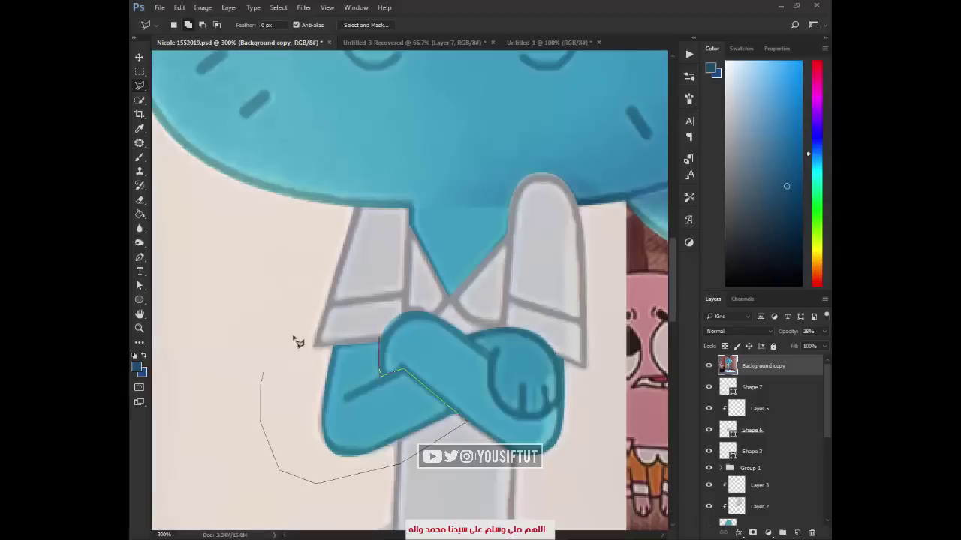
{"action": "left_click", "coordinate": [710, 366]}
{"action": "left_click", "coordinate": [743, 410]}
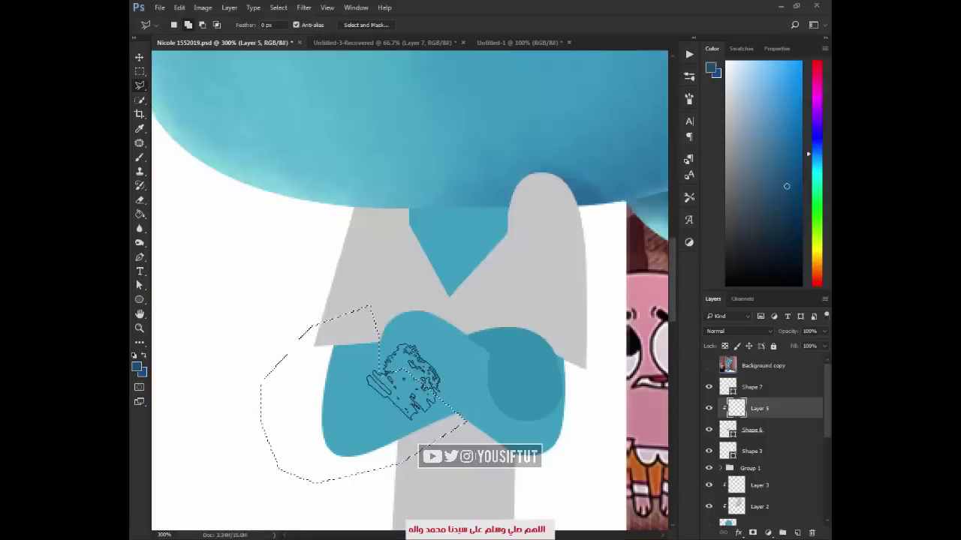
On the shading layer, brush dark blue shading onto the lower arm near the crossing
{"action": "key", "text": "v"}
{"action": "left_click", "coordinate": [460, 301]}
{"action": "scroll", "coordinate": [510, 330], "scroll_direction": "down", "scroll_amount": 3}
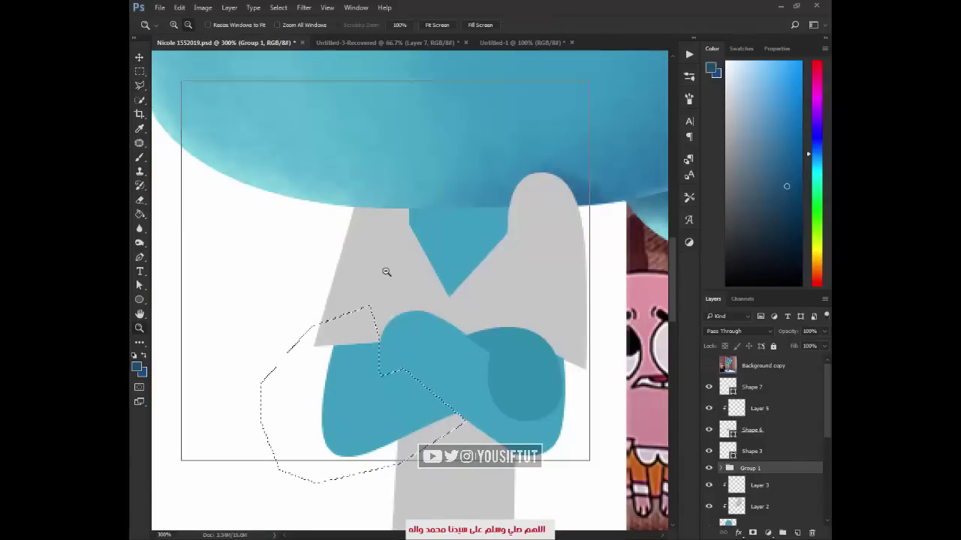
{"action": "scroll", "coordinate": [311, 148], "scroll_direction": "up", "scroll_amount": 2}
{"action": "key", "text": "b"}
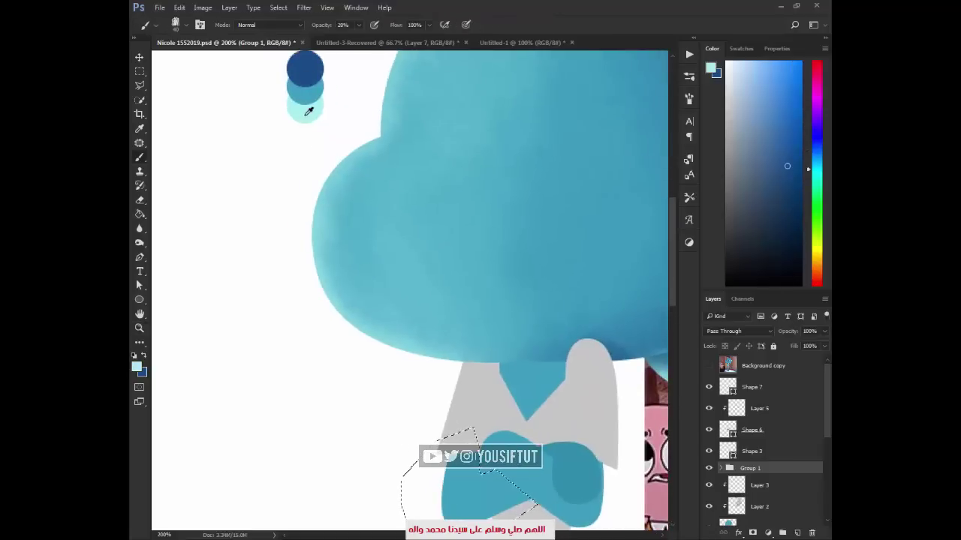
{"action": "scroll", "coordinate": [435, 394], "scroll_direction": "up", "scroll_amount": 2}
{"action": "left_click", "coordinate": [419, 343], "text": "ctrl"}
{"action": "key", "text": "x"}
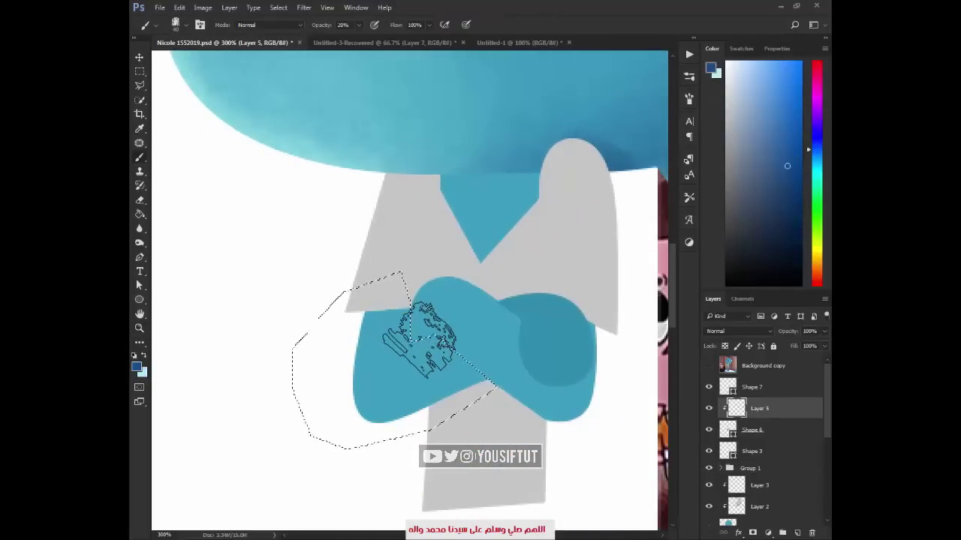
{"action": "mouse_move", "coordinate": [418, 340]}
{"action": "left_mouse_down"}
{"action": "mouse_move", "coordinate": [417, 308]}
{"action": "mouse_move", "coordinate": [376, 306]}
{"action": "left_mouse_up"}
Alternate light cyan and dark blue strokes along the lower arm's left side and end
{"action": "key", "text": "x"}
{"action": "left_click_drag", "start_coordinate": [354, 391], "coordinate": [417, 434]}
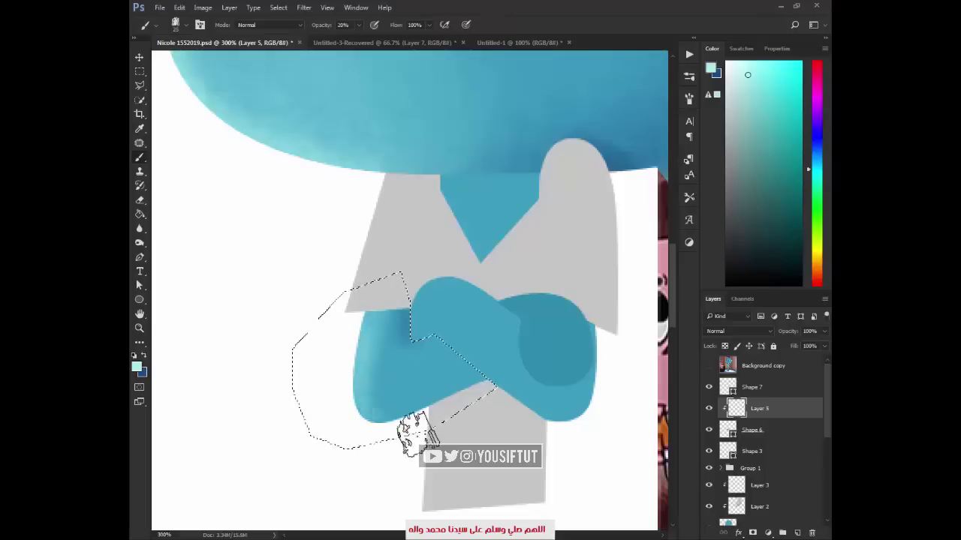
{"action": "left_click_drag", "start_coordinate": [440, 403], "coordinate": [407, 391]}
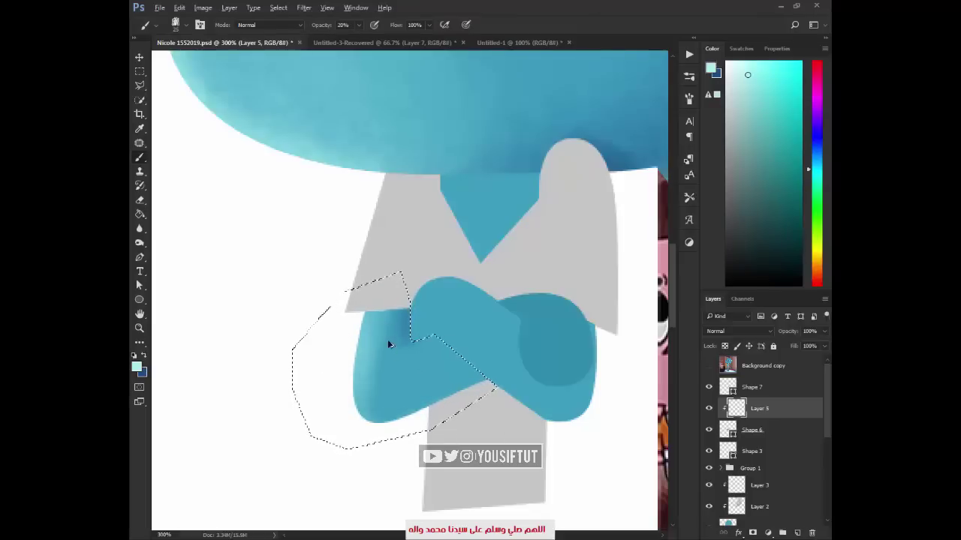
{"action": "key", "text": "x"}
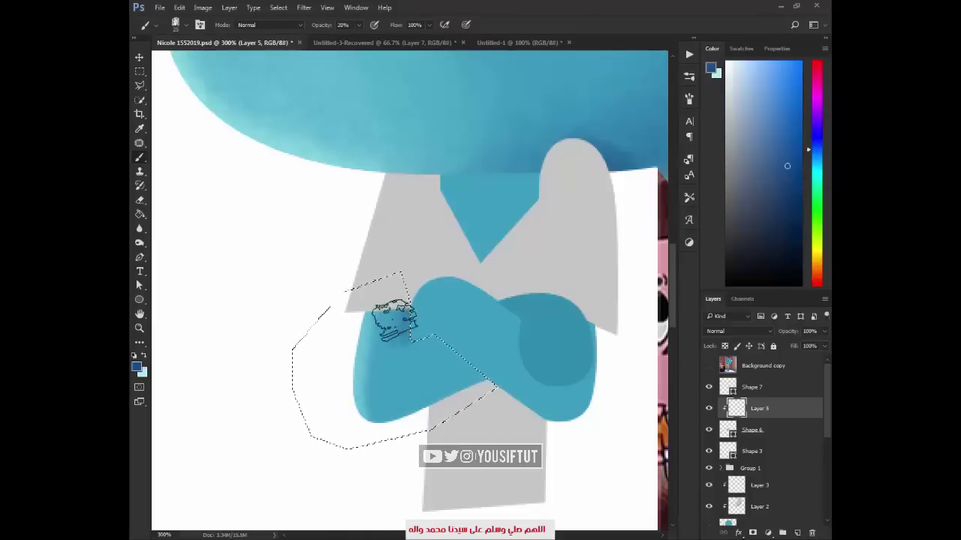
{"action": "mouse_move", "coordinate": [394, 319]}
{"action": "left_mouse_down"}
{"action": "mouse_move", "coordinate": [504, 343]}
{"action": "mouse_move", "coordinate": [428, 328]}
{"action": "mouse_move", "coordinate": [482, 343]}
{"action": "mouse_move", "coordinate": [472, 391]}
{"action": "mouse_move", "coordinate": [493, 386]}
{"action": "mouse_move", "coordinate": [428, 333]}
{"action": "mouse_move", "coordinate": [429, 386]}
{"action": "mouse_move", "coordinate": [360, 440]}
{"action": "left_mouse_up"}
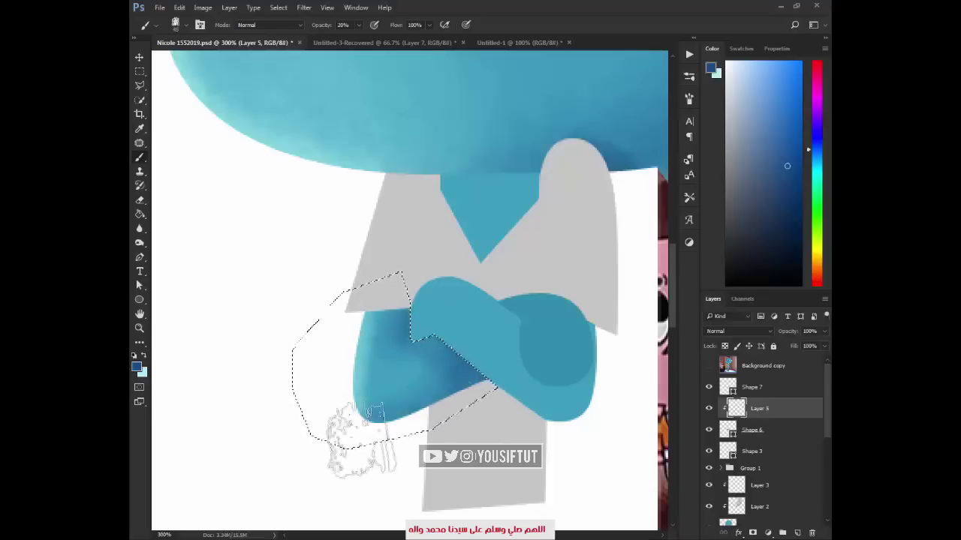
{"action": "key", "text": "x"}
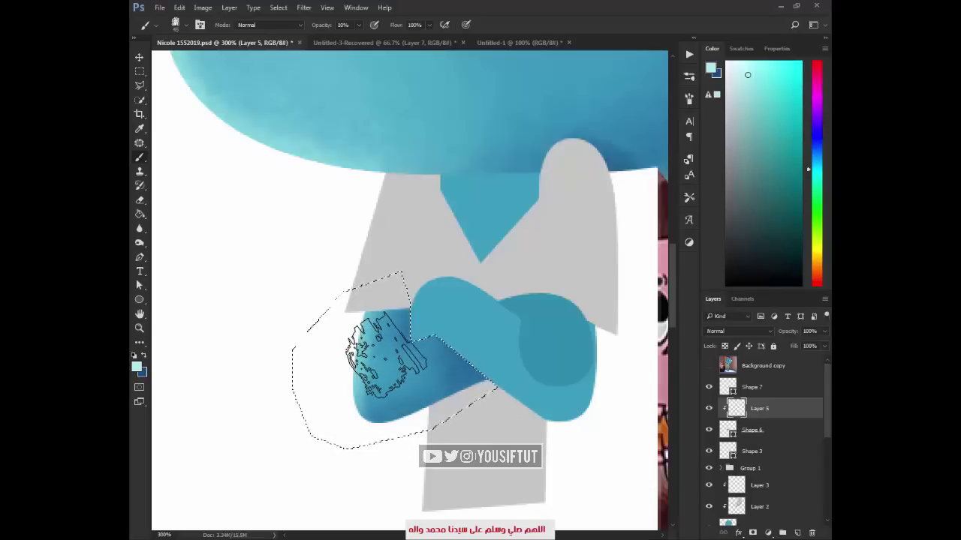
{"action": "mouse_move", "coordinate": [387, 353]}
{"action": "left_mouse_down"}
{"action": "mouse_move", "coordinate": [380, 392]}
{"action": "mouse_move", "coordinate": [408, 368]}
{"action": "mouse_move", "coordinate": [569, 373]}
{"action": "left_mouse_up"}
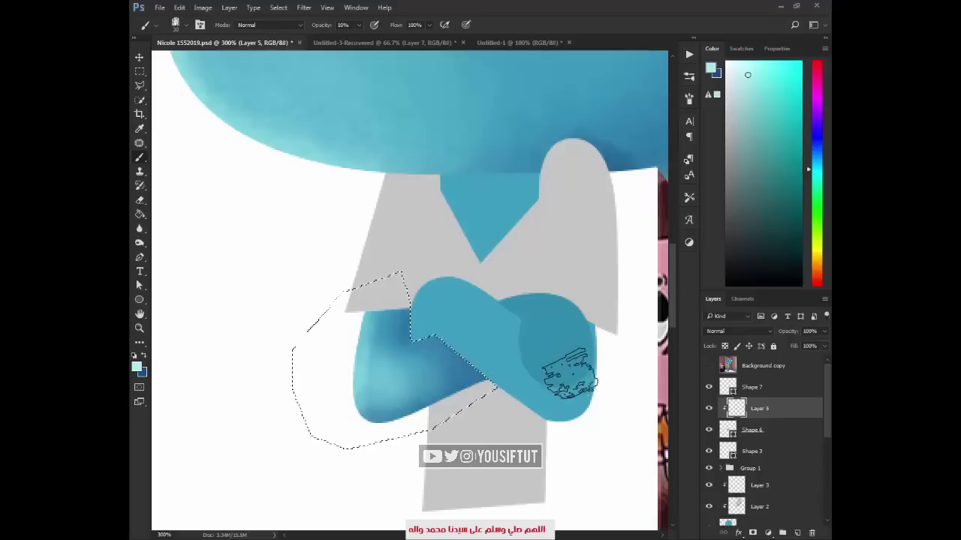
Sample a darker blue to darken where the arms cross, then deselect
{"action": "key", "text": "l"}
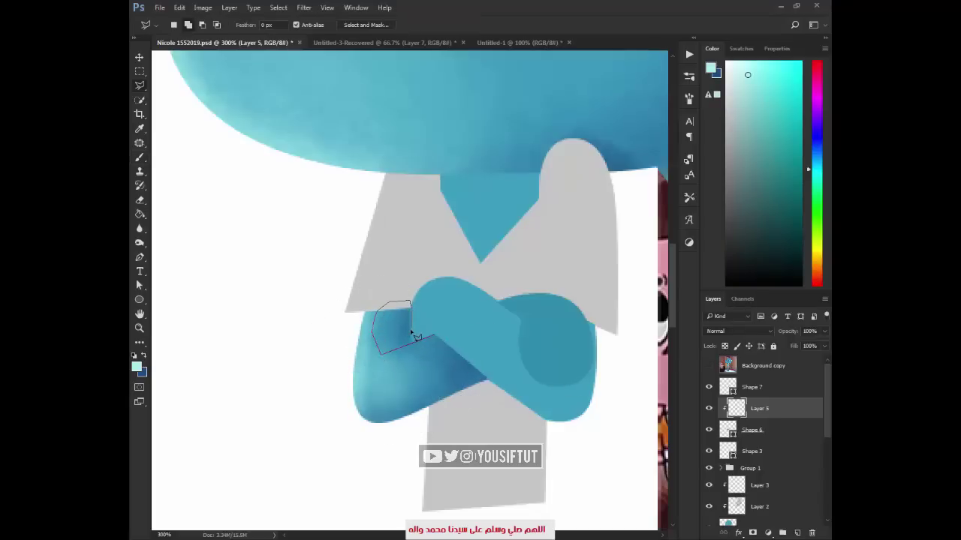
{"action": "key", "text": "b"}
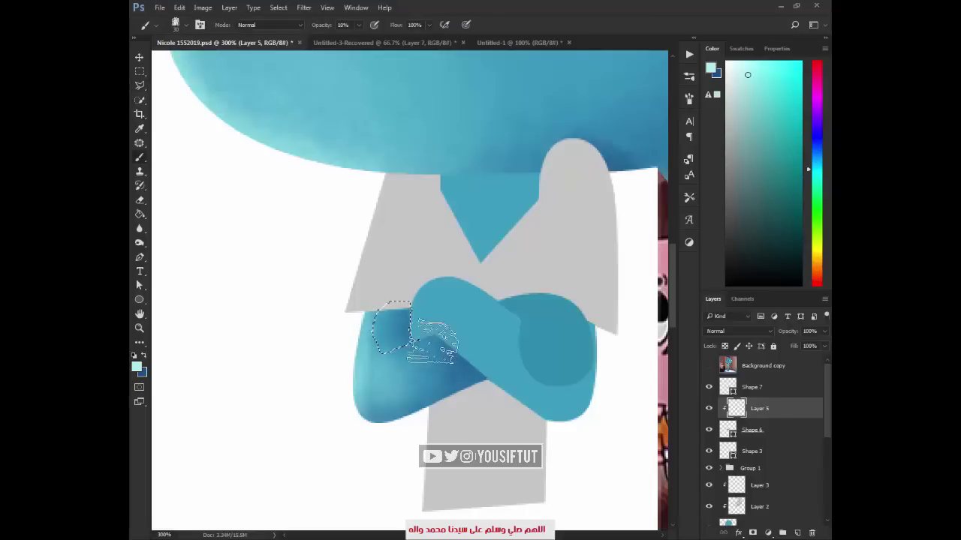
{"action": "left_click", "coordinate": [439, 364], "text": "alt"}
{"action": "left_click_drag", "start_coordinate": [395, 383], "coordinate": [374, 394]}
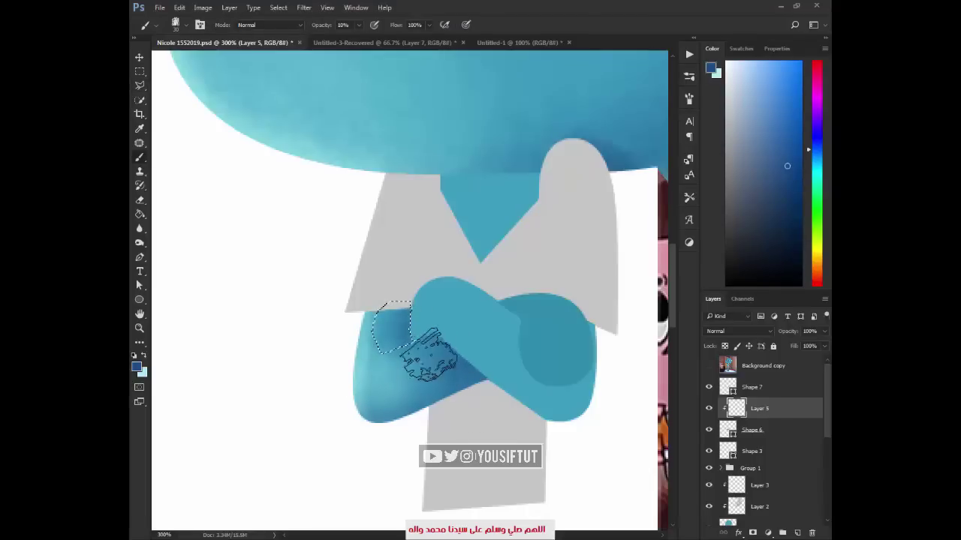
{"action": "key", "text": "ctrl+d"}
Zoom out to check the figure, then zoom in closely on the crossed arms
{"action": "key", "text": "z"}
{"action": "left_click", "coordinate": [491, 386], "text": "alt"}
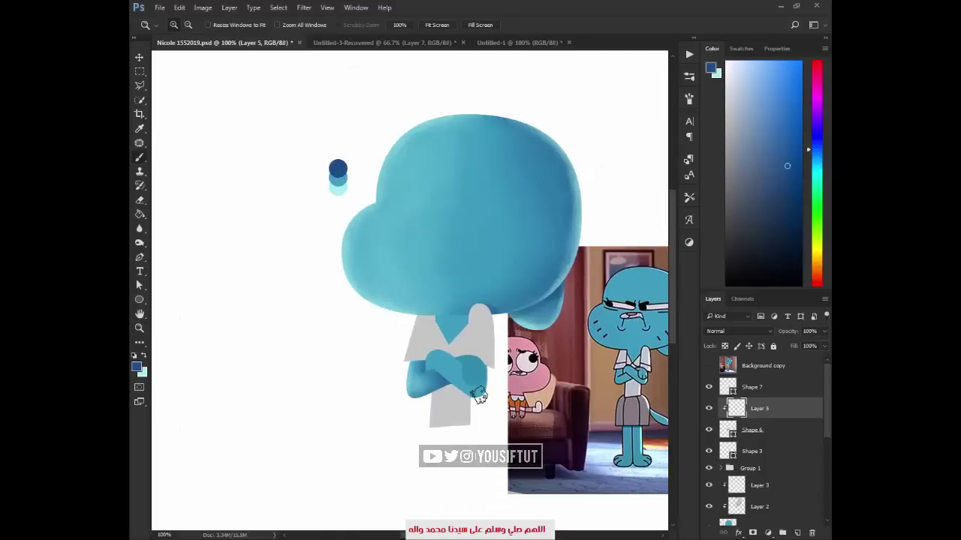
{"action": "left_click", "coordinate": [465, 396]}
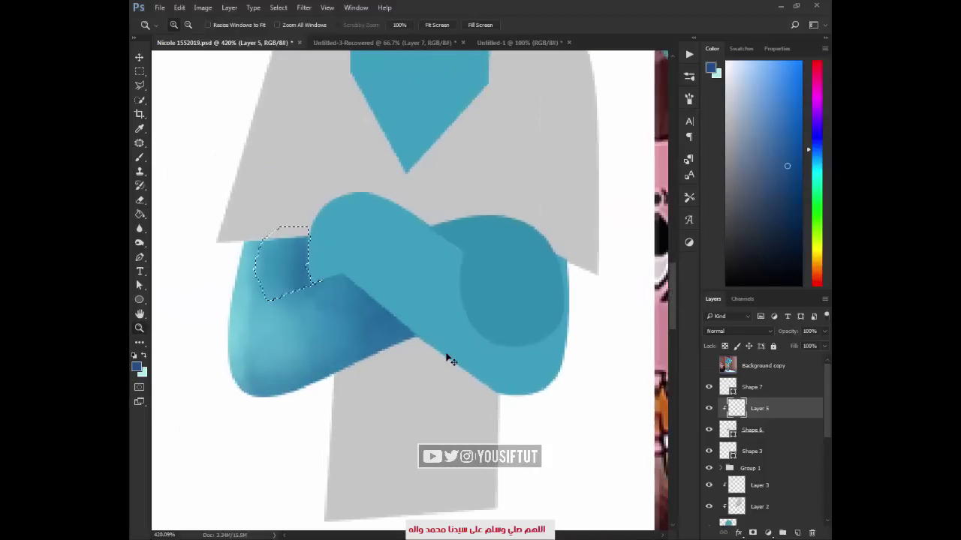
{"action": "key", "text": "l"}
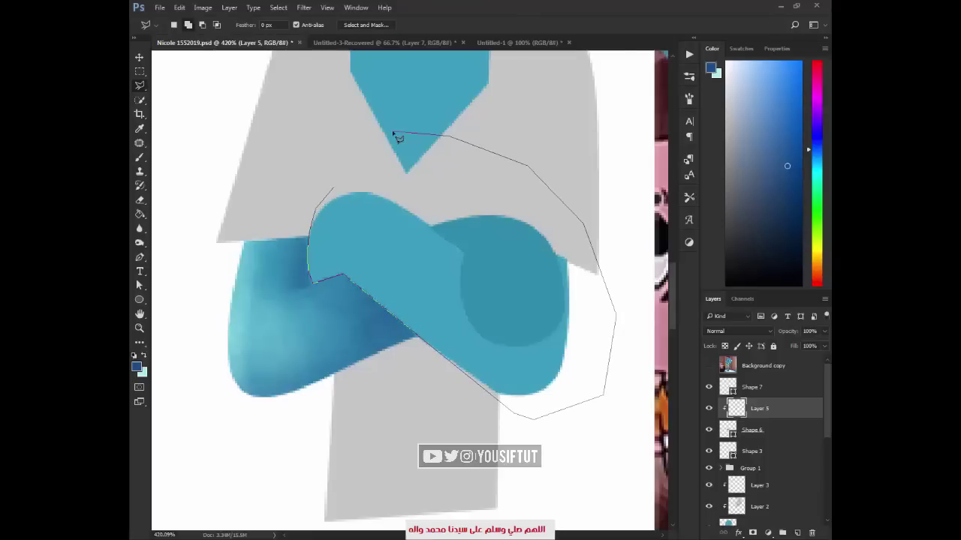
Brush light cyan highlights across the upper arm toward its lower edge
{"action": "key", "text": "b"}
{"action": "key", "text": "x"}
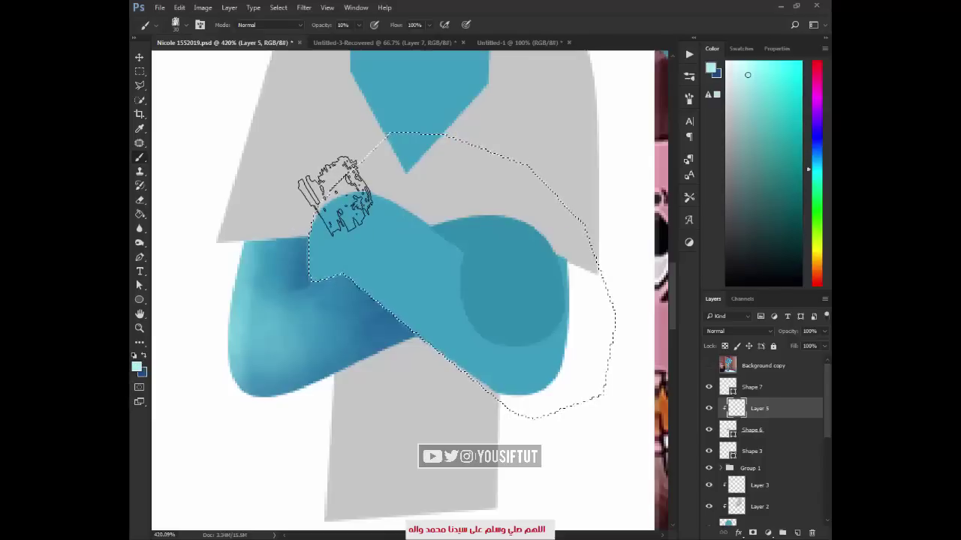
{"action": "mouse_move", "coordinate": [301, 175]}
{"action": "left_mouse_down"}
{"action": "mouse_move", "coordinate": [332, 275]}
{"action": "mouse_move", "coordinate": [425, 233]}
{"action": "left_mouse_up"}
{"action": "key", "text": "x"}
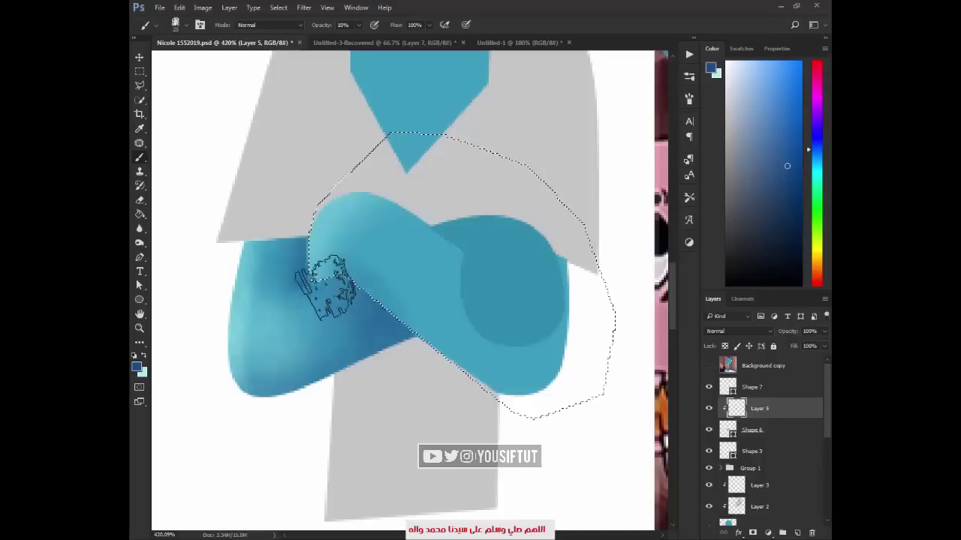
{"action": "key", "text": "x"}
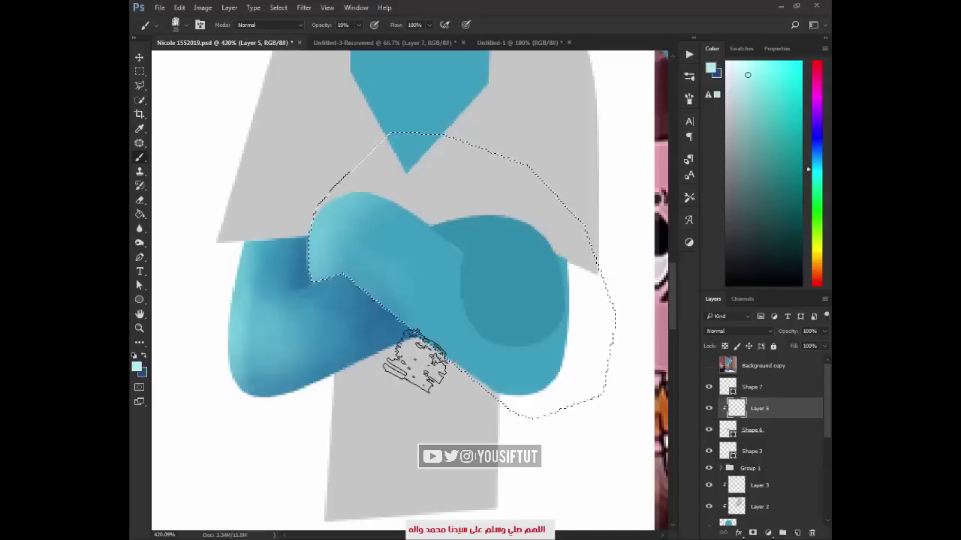
{"action": "mouse_move", "coordinate": [322, 244]}
{"action": "left_mouse_down"}
{"action": "mouse_move", "coordinate": [369, 215]}
{"action": "mouse_move", "coordinate": [397, 322]}
{"action": "mouse_move", "coordinate": [473, 403]}
{"action": "mouse_move", "coordinate": [488, 405]}
{"action": "left_mouse_up"}
At 20% brush opacity, shade the arm dark blue inside the selection and drop it
{"action": "key", "text": "2"}
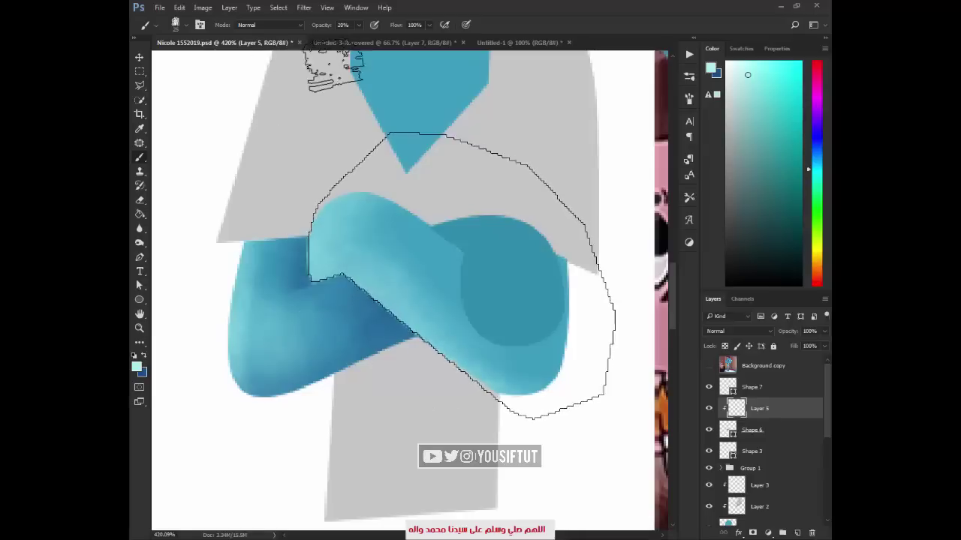
{"action": "key", "text": "x"}
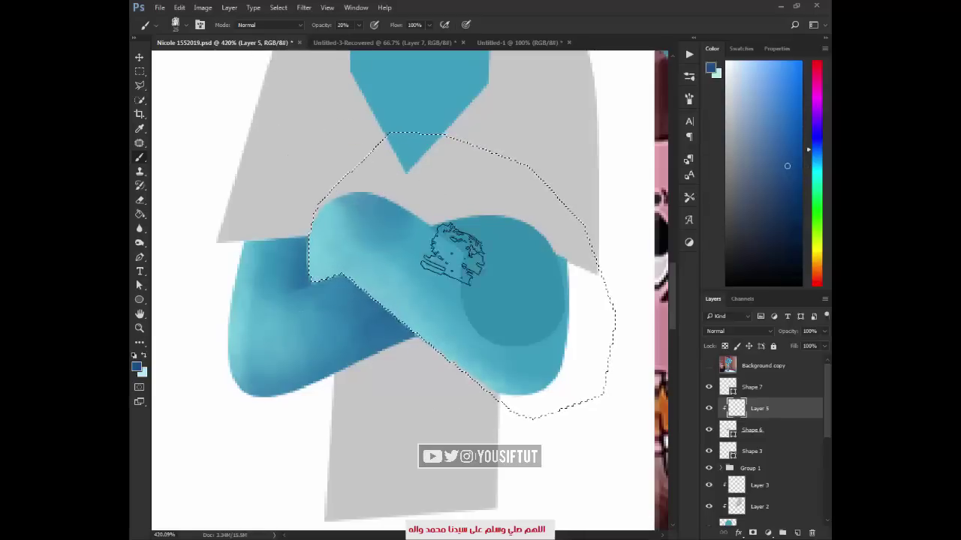
{"action": "mouse_move", "coordinate": [403, 192]}
{"action": "left_mouse_down"}
{"action": "mouse_move", "coordinate": [440, 204]}
{"action": "mouse_move", "coordinate": [497, 274]}
{"action": "mouse_move", "coordinate": [542, 253]}
{"action": "mouse_move", "coordinate": [479, 278]}
{"action": "mouse_move", "coordinate": [472, 311]}
{"action": "mouse_move", "coordinate": [493, 326]}
{"action": "mouse_move", "coordinate": [514, 311]}
{"action": "mouse_move", "coordinate": [484, 310]}
{"action": "left_mouse_up"}
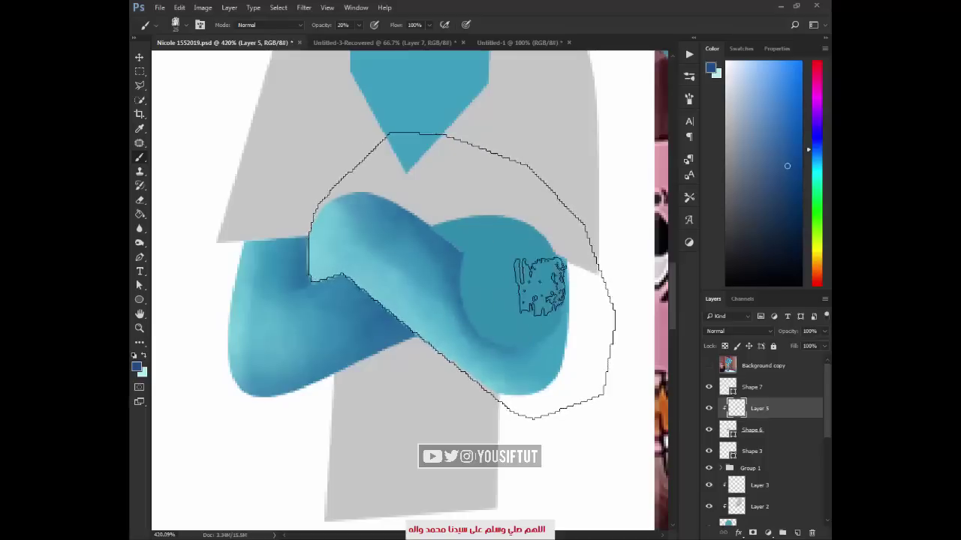
{"action": "mouse_move", "coordinate": [505, 355]}
{"action": "left_mouse_down"}
{"action": "mouse_move", "coordinate": [528, 376]}
{"action": "mouse_move", "coordinate": [461, 386]}
{"action": "mouse_move", "coordinate": [388, 322]}
{"action": "mouse_move", "coordinate": [440, 386]}
{"action": "mouse_move", "coordinate": [406, 335]}
{"action": "mouse_move", "coordinate": [457, 386]}
{"action": "mouse_move", "coordinate": [345, 304]}
{"action": "mouse_move", "coordinate": [332, 321]}
{"action": "mouse_move", "coordinate": [434, 354]}
{"action": "left_mouse_up"}
{"action": "key", "text": "ctrl+f"}
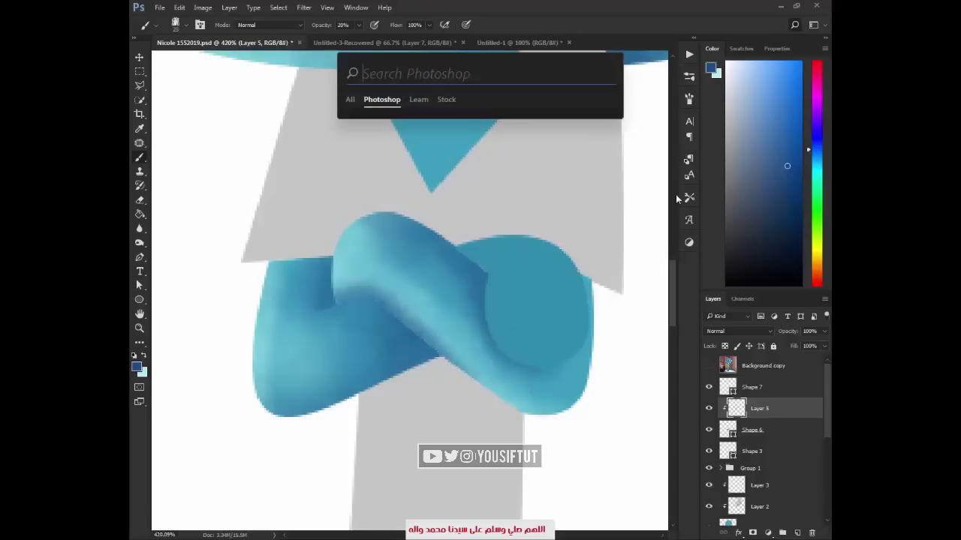
Add a new empty layer clipped to the Shape 7 arms shape
{"action": "key", "text": "Escape"}
{"action": "key", "text": "v"}
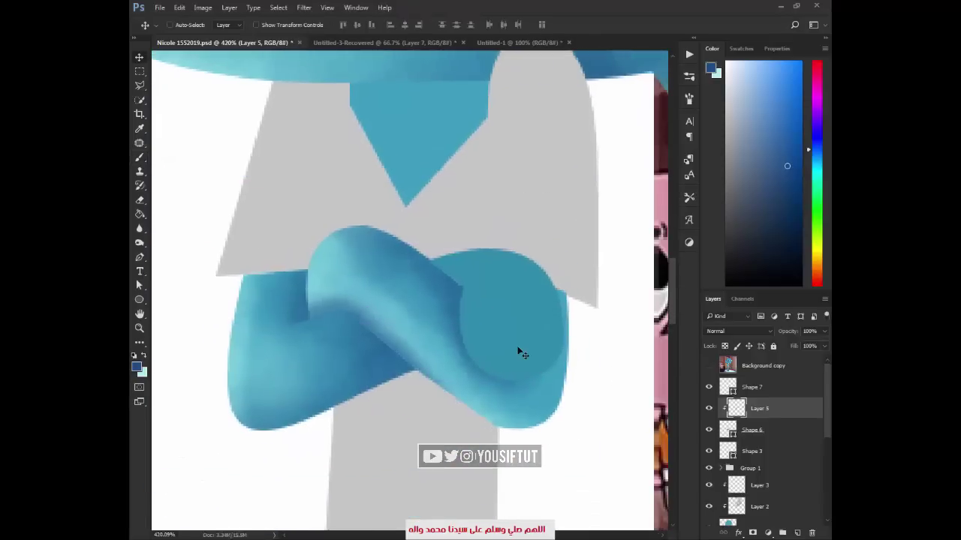
{"action": "key", "text": "ctrl+shift+alt+n"}
{"action": "left_click", "coordinate": [750, 398], "text": "alt"}
{"action": "key", "text": "b"}
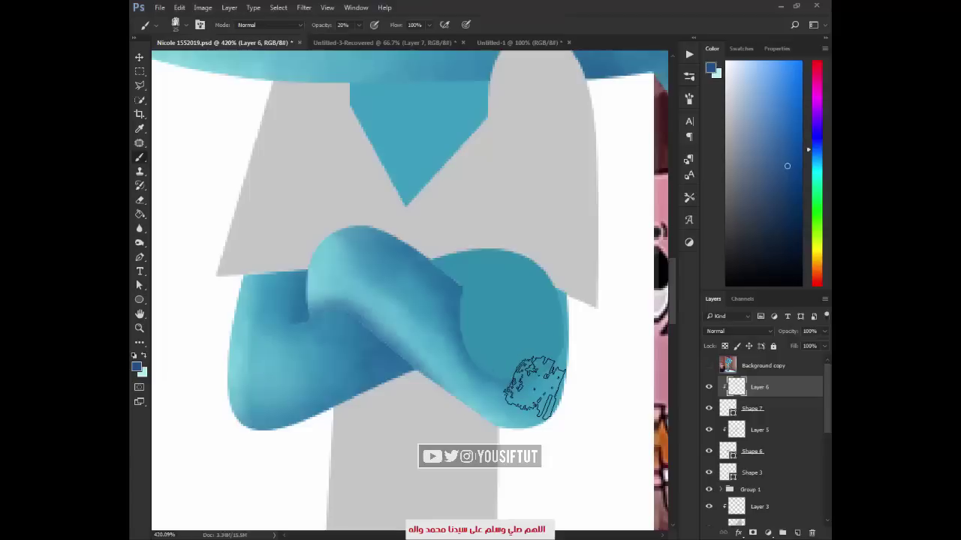
Paint a light cyan highlight and medium blue shadow on the arm knot's lower right
{"action": "left_click", "coordinate": [525, 386], "text": "alt"}
{"action": "left_click_drag", "start_coordinate": [460, 300], "coordinate": [497, 343]}
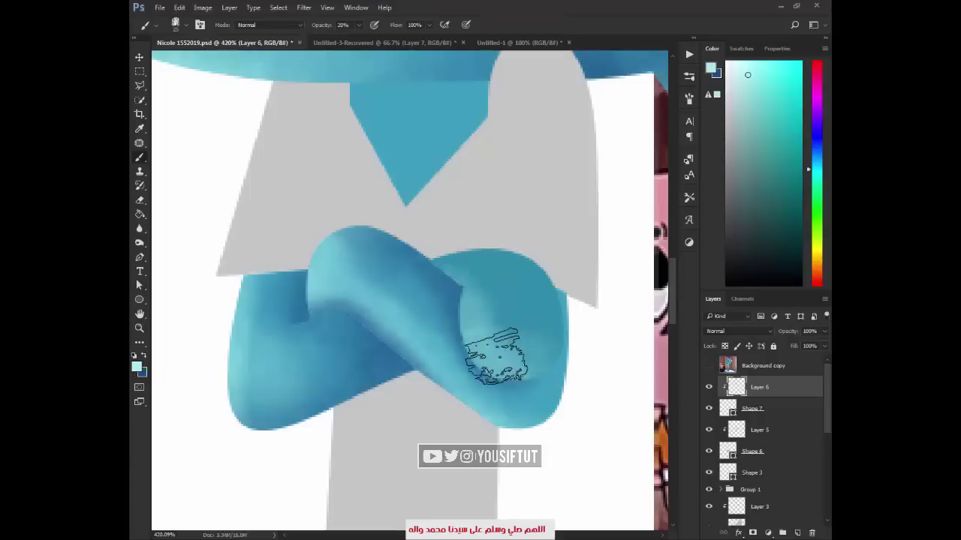
{"action": "left_click", "coordinate": [556, 353], "text": "alt"}
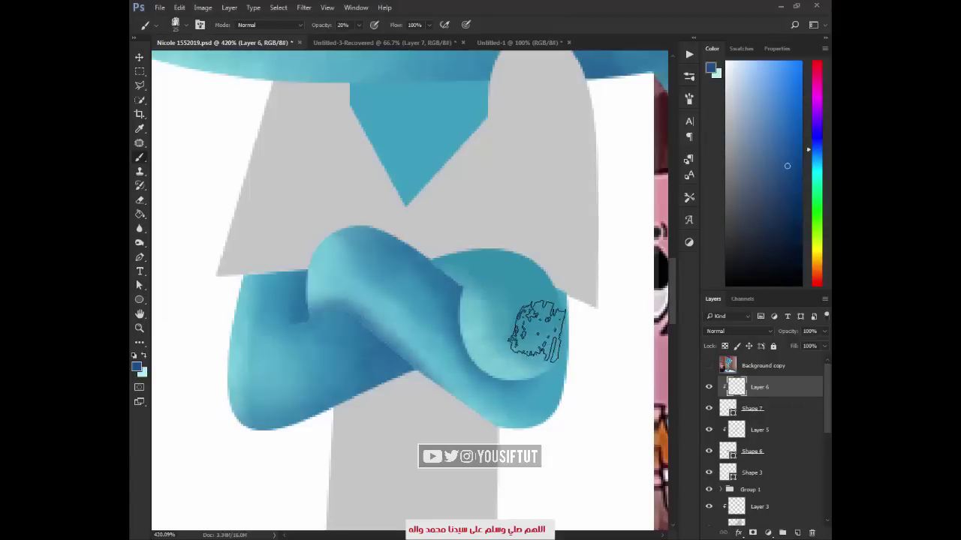
{"action": "left_click_drag", "start_coordinate": [548, 413], "coordinate": [548, 392]}
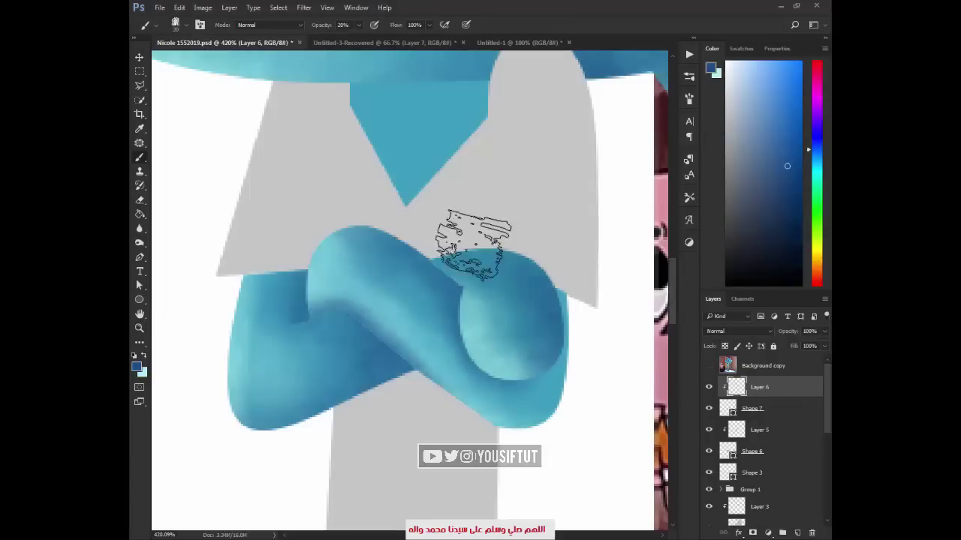
{"action": "key", "text": "bracketleft"}
{"action": "key", "text": "bracketleft"}
{"action": "key", "text": "bracketleft"}
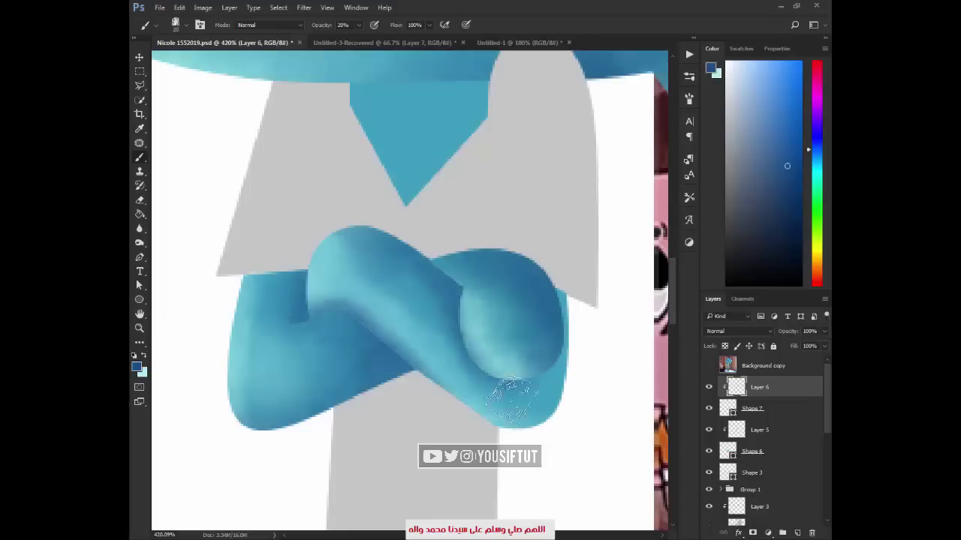
{"action": "left_click_drag", "start_coordinate": [511, 398], "coordinate": [546, 386]}
Soften light cyan highlights along the knot's right edge, then zoom out slightly
{"action": "key", "text": "x"}
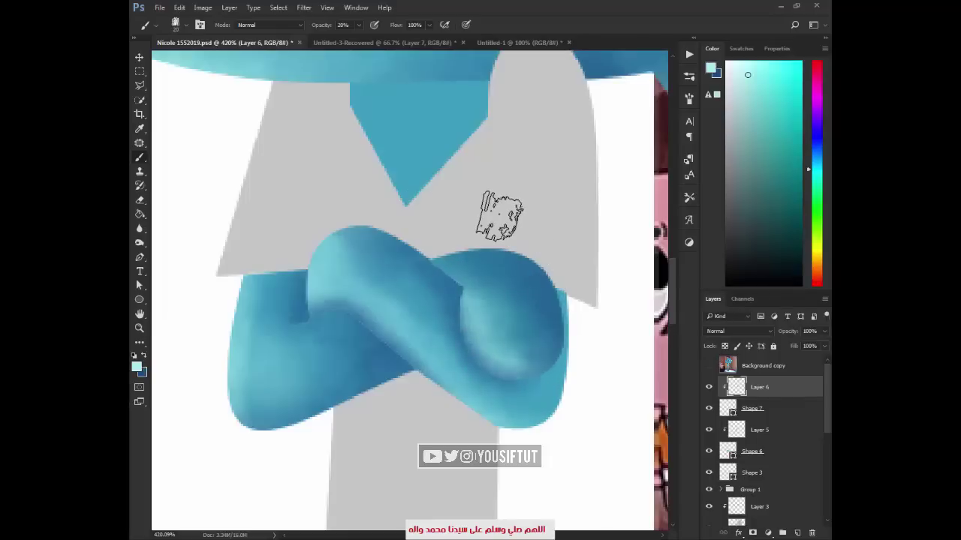
{"action": "left_click_drag", "start_coordinate": [505, 238], "coordinate": [576, 331]}
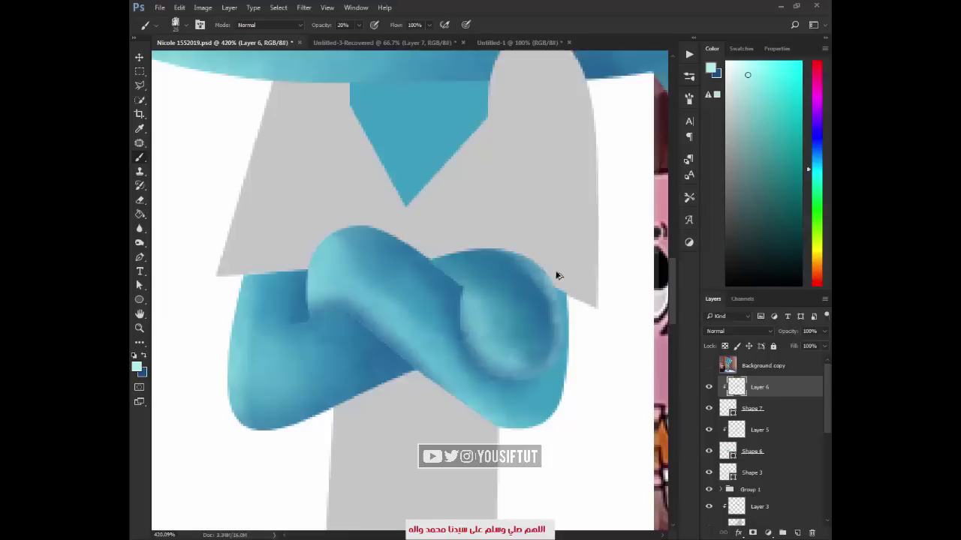
{"action": "left_click_drag", "start_coordinate": [505, 239], "coordinate": [575, 376]}
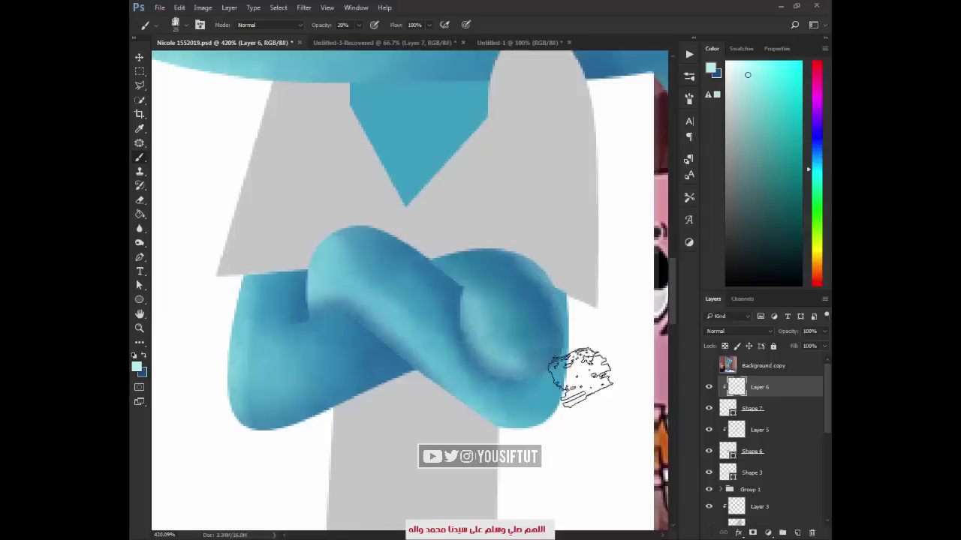
{"action": "key", "text": "z"}
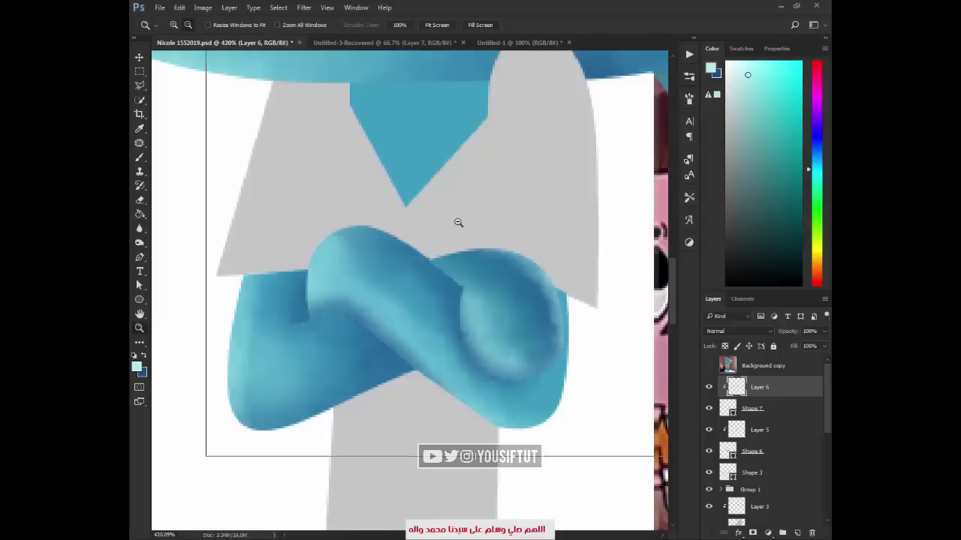
{"action": "left_click", "coordinate": [455, 224], "text": "alt"}
Return to Layer 5, pick dark blue, and zoom out to the whole character
{"action": "key", "text": "b"}
{"action": "key", "text": "ctrl+plus"}
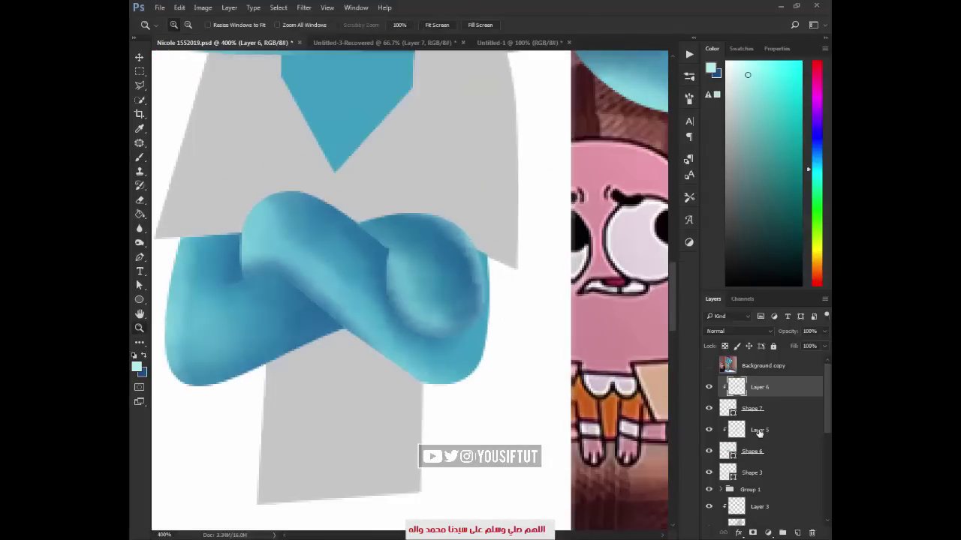
{"action": "key", "text": "alt+bracketleft"}
{"action": "key", "text": "alt+bracketleft"}
{"action": "left_click", "coordinate": [485, 356], "text": "alt"}
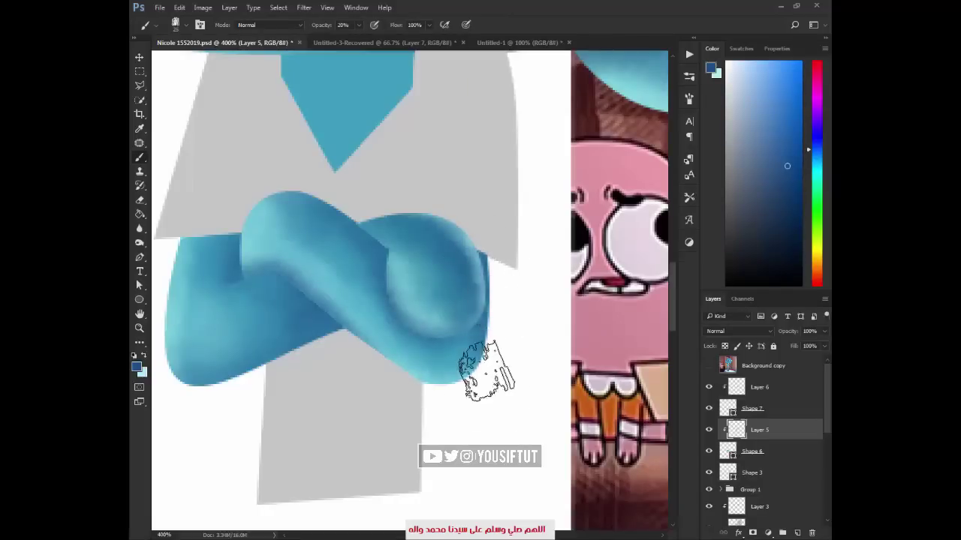
{"action": "key", "text": "x"}
{"action": "key", "text": "z"}
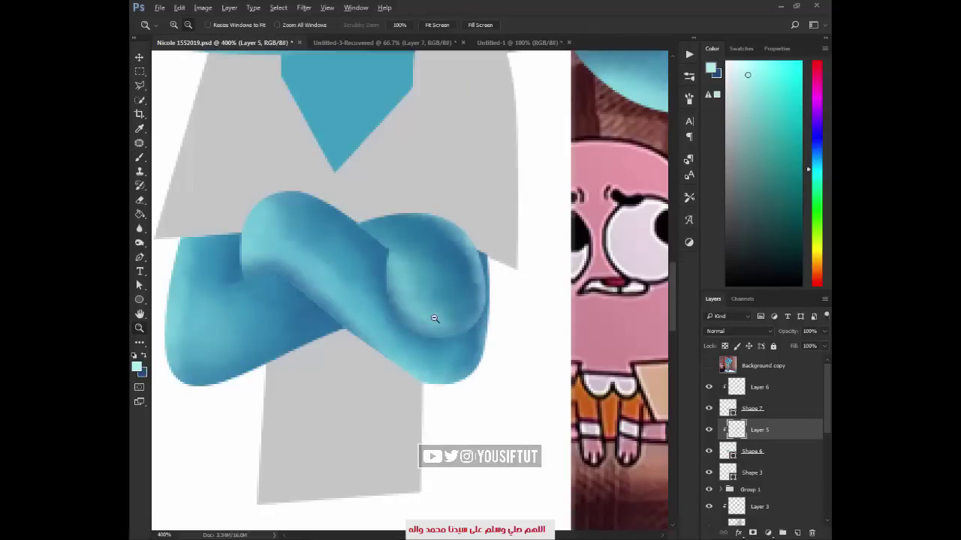
{"action": "left_click", "coordinate": [435, 317], "text": "alt"}
{"action": "left_click", "coordinate": [292, 337], "text": "alt"}
{"action": "left_click", "coordinate": [659, 393], "text": "alt"}
Toggle Layer 5 and Layer 6 arm shading off and on to compare
{"action": "left_click", "coordinate": [708, 430]}
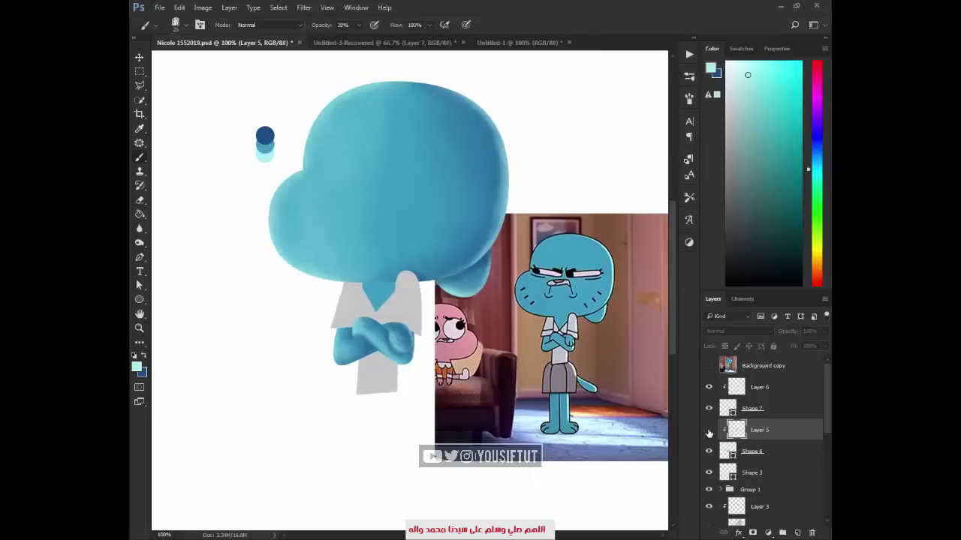
{"action": "left_click", "coordinate": [709, 386]}
{"action": "left_click", "coordinate": [371, 342]}
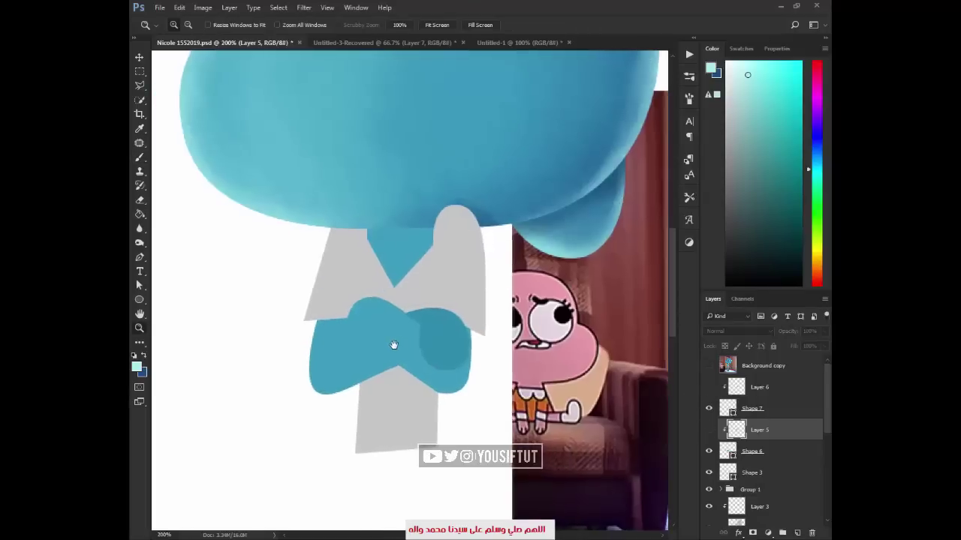
{"action": "left_click", "coordinate": [708, 429]}
{"action": "left_click", "coordinate": [708, 387]}
{"action": "left_click_drag", "start_coordinate": [428, 256], "coordinate": [355, 284]}
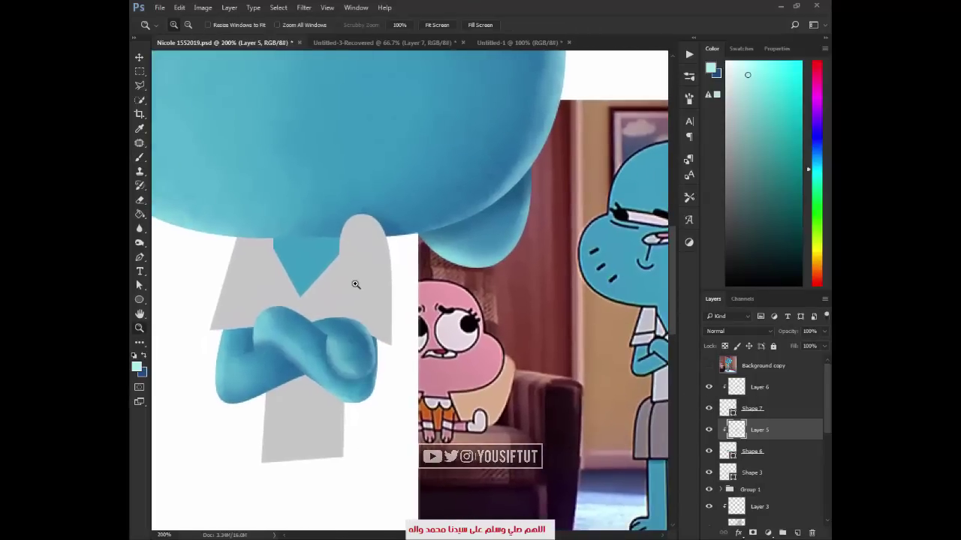
On Layer 7, sample blue from the head and brush soft shading under it
{"action": "key", "text": "v"}
{"action": "left_click", "coordinate": [307, 263], "text": "ctrl"}
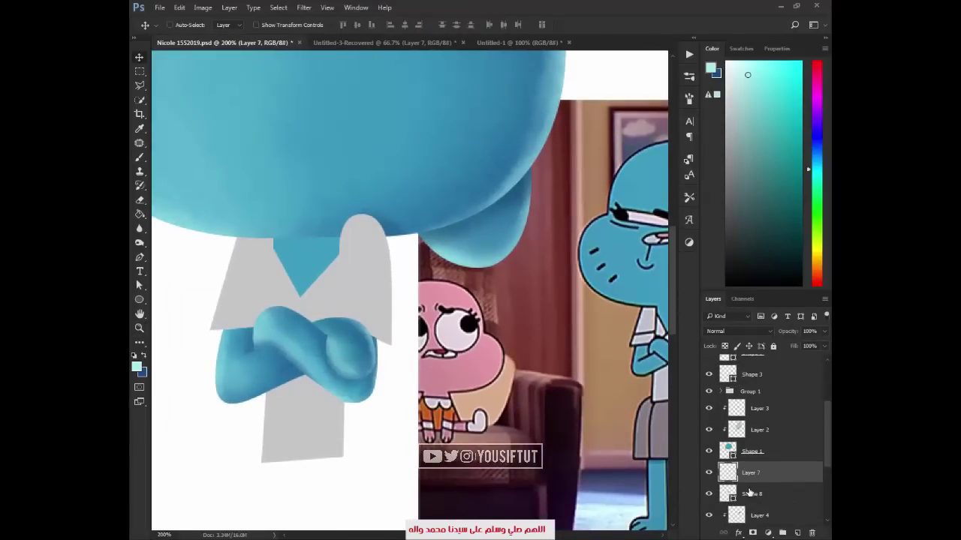
{"action": "key", "text": "b"}
{"action": "left_click", "coordinate": [326, 257], "text": "alt"}
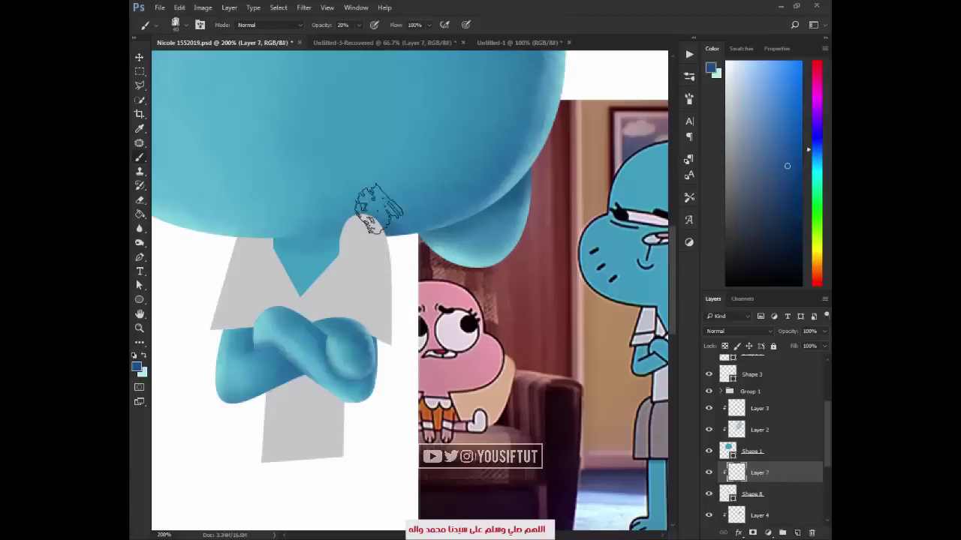
{"action": "key", "text": "x"}
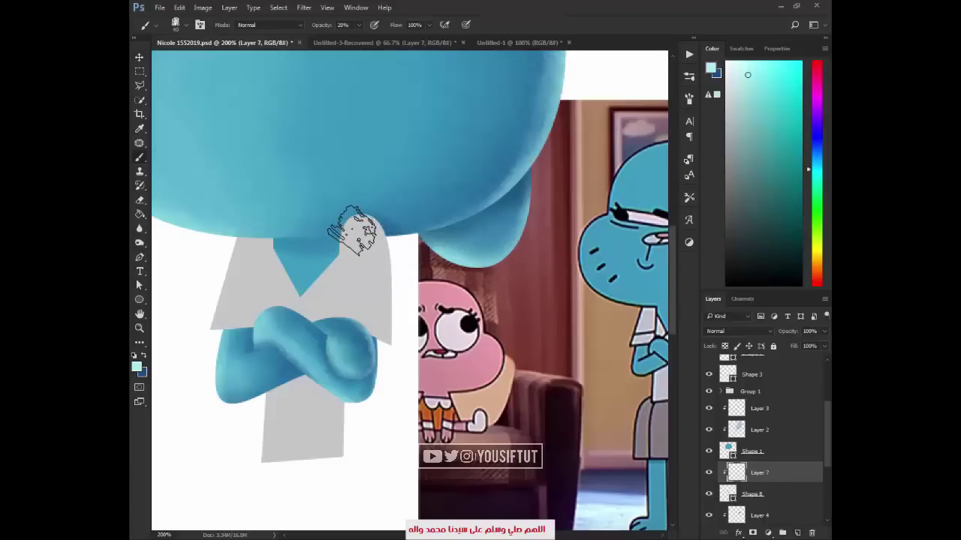
{"action": "key", "text": "x"}
{"action": "mouse_move", "coordinate": [370, 253]}
{"action": "left_mouse_down"}
{"action": "mouse_move", "coordinate": [386, 259]}
{"action": "mouse_move", "coordinate": [360, 225]}
{"action": "left_mouse_up"}
{"action": "key", "text": "bracketright"}
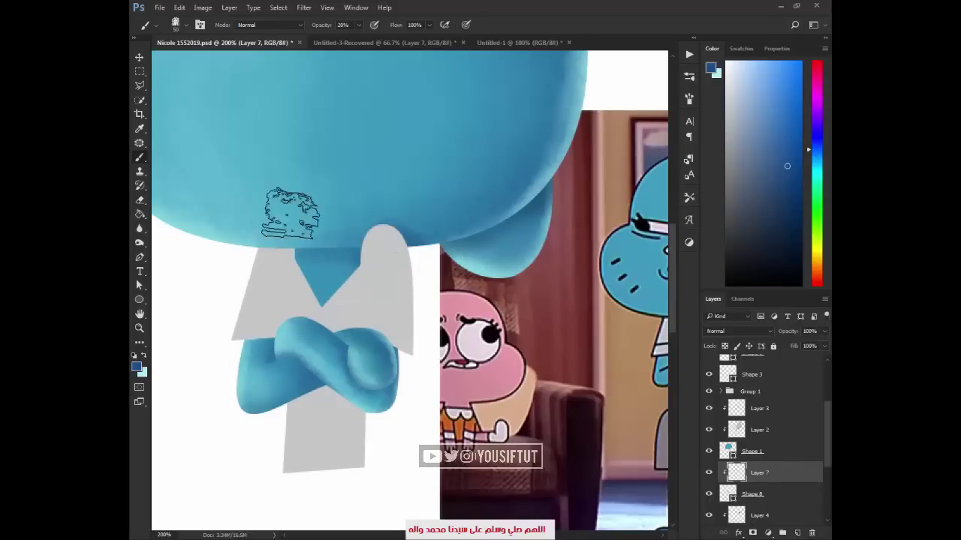
Zoom out and recentre the whole character in view
{"action": "key", "text": "z"}
{"action": "left_click", "coordinate": [438, 228], "text": "alt"}
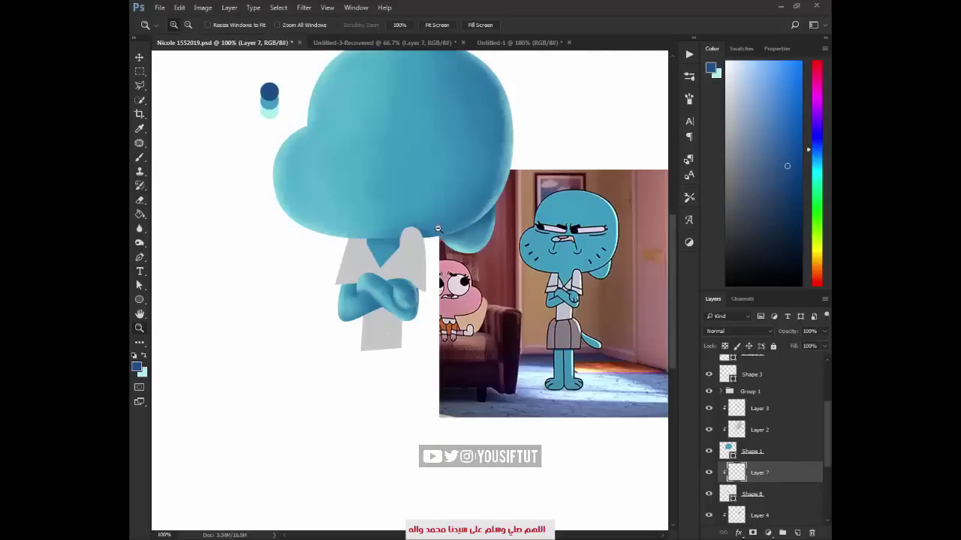
{"action": "left_click_drag", "start_coordinate": [435, 228], "coordinate": [433, 286]}
{"action": "key", "text": "v"}
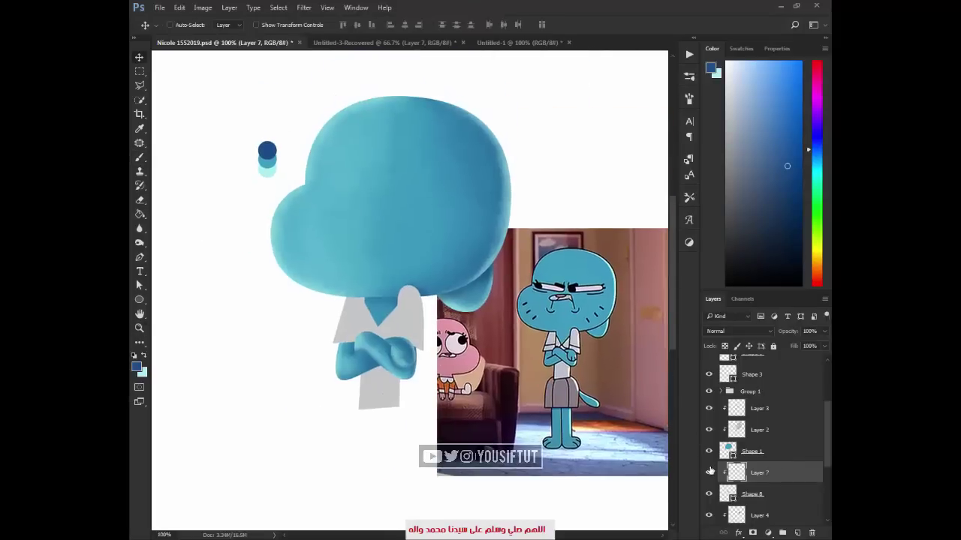
Add a new layer clipped above the Shape 3 shirt layer and reset colours
{"action": "left_click", "coordinate": [420, 331], "text": "ctrl"}
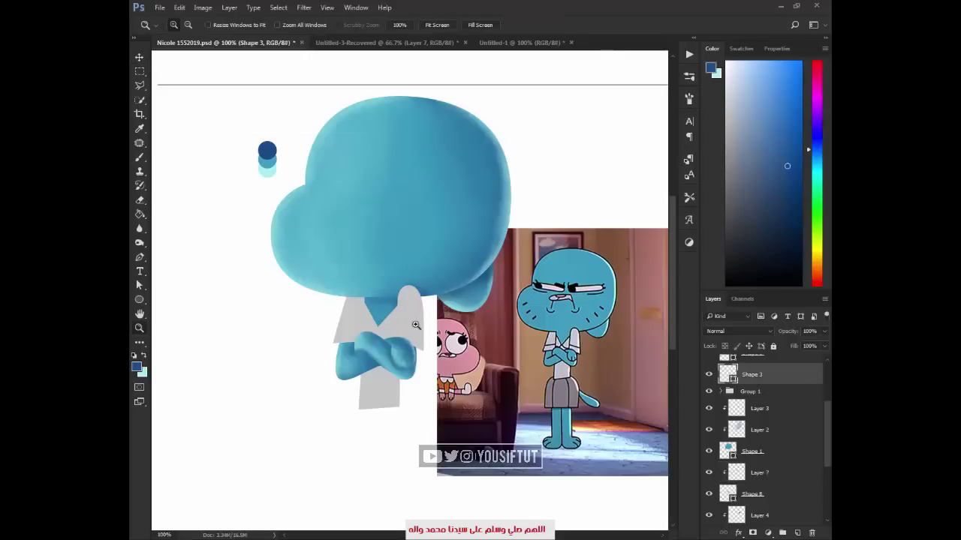
{"action": "scroll", "coordinate": [420, 331], "scroll_direction": "up", "scroll_amount": 2}
{"action": "left_click", "coordinate": [797, 533]}
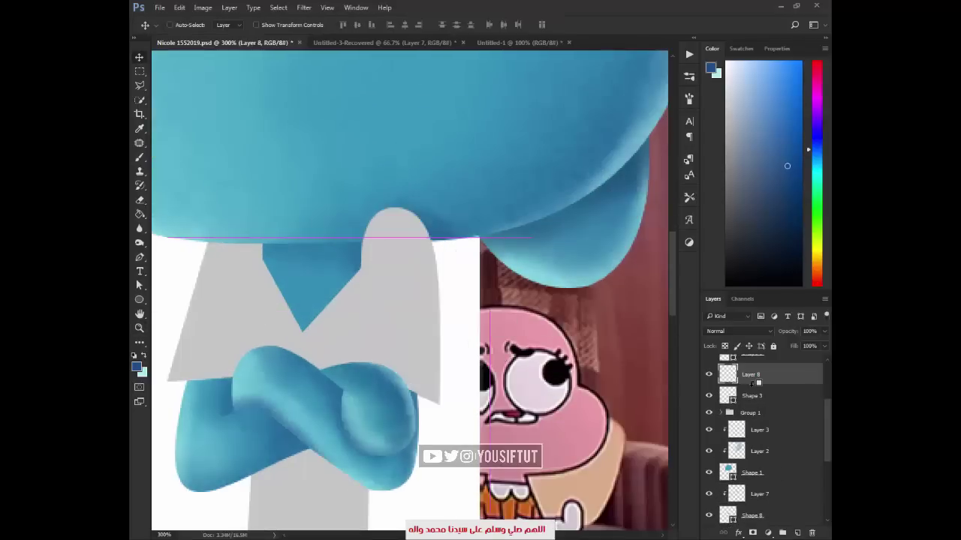
{"action": "key", "text": "b"}
{"action": "scroll", "coordinate": [441, 300], "scroll_direction": "down", "scroll_amount": 1}
{"action": "key", "text": "d"}
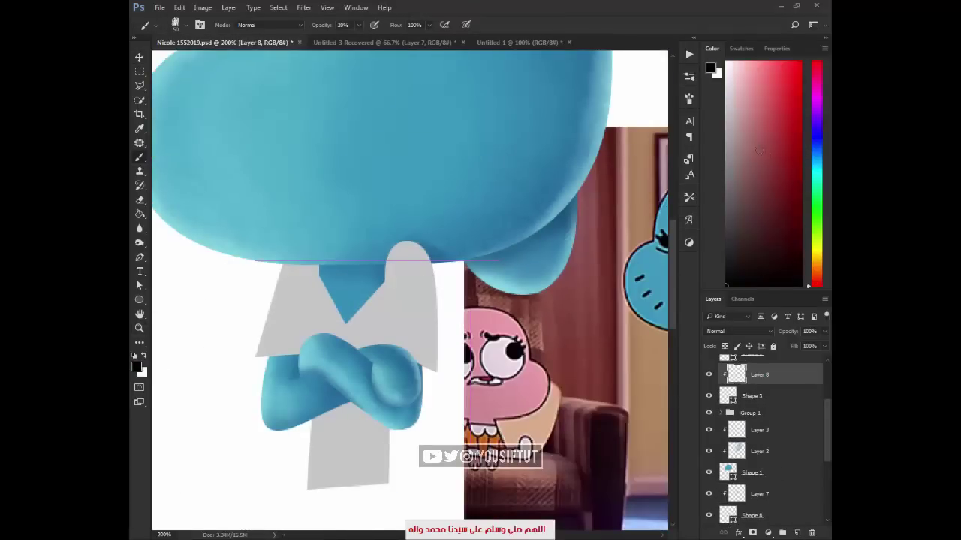
Shade the collar tab grey with a white highlight at its top
{"action": "left_click", "coordinate": [431, 304], "text": "alt"}
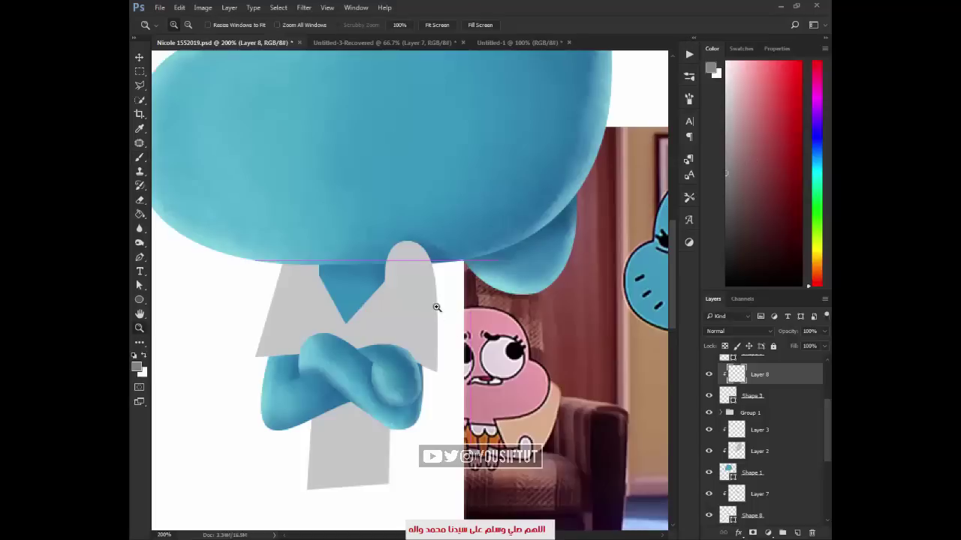
{"action": "scroll", "coordinate": [445, 318], "scroll_direction": "up", "scroll_amount": 1}
{"action": "left_click_drag", "start_coordinate": [451, 285], "coordinate": [518, 376]}
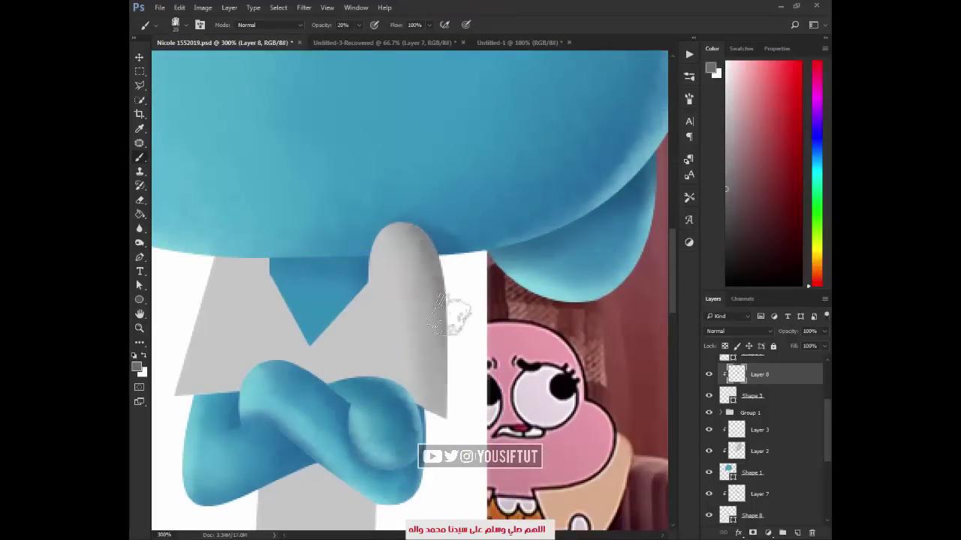
{"action": "key", "text": "x"}
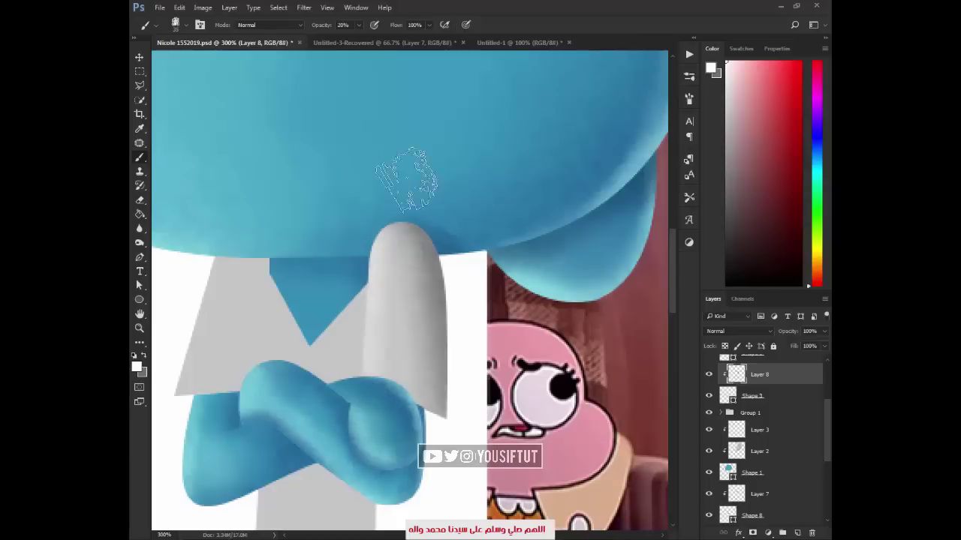
{"action": "left_click_drag", "start_coordinate": [386, 240], "coordinate": [396, 169]}
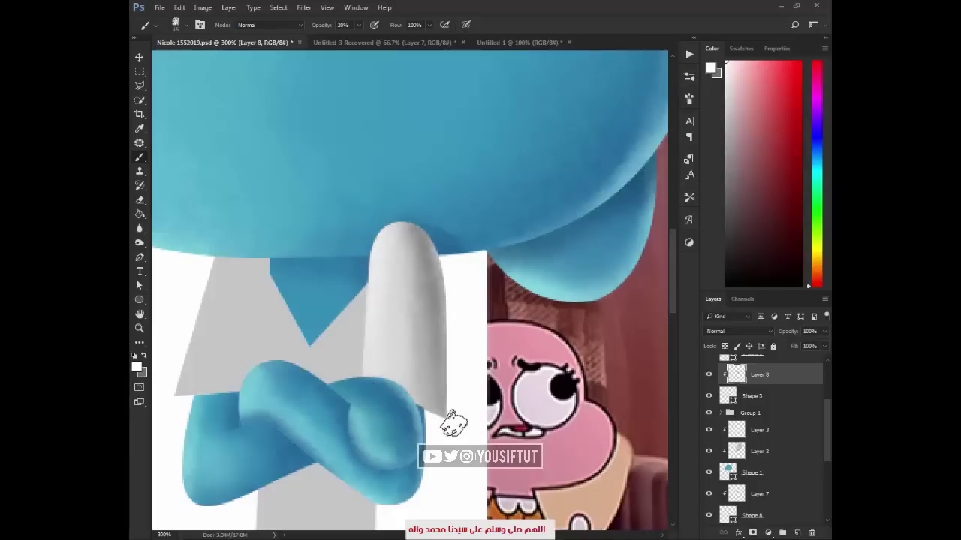
Zoom out to check the whole character, then zoom back in on the shirt
{"action": "key", "text": "z"}
{"action": "left_click", "coordinate": [450, 253], "text": "alt"}
{"action": "left_click", "coordinate": [421, 310], "text": "alt"}
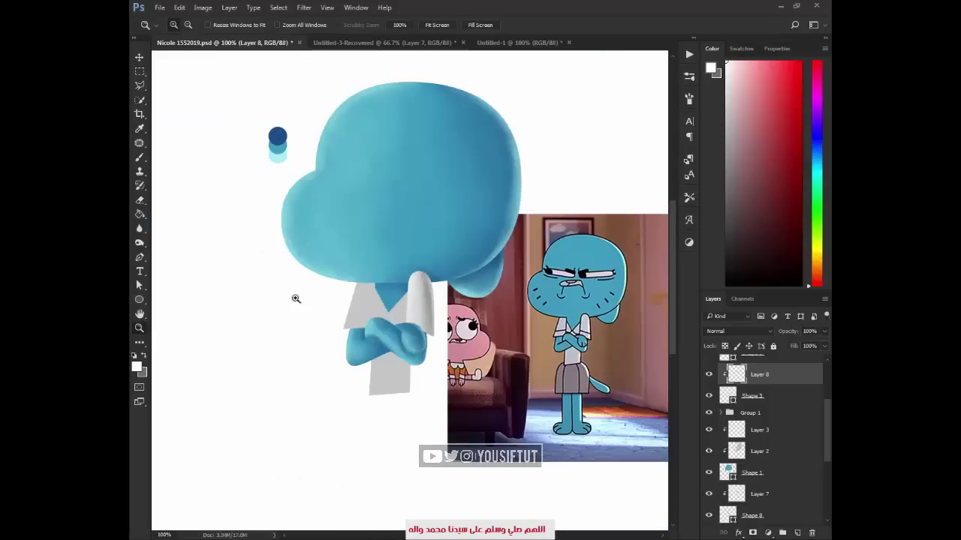
{"action": "left_click", "coordinate": [335, 293]}
Nudge the left lapel into place and add a new layer clipped to it
{"action": "key", "text": "v"}
{"action": "left_click", "coordinate": [371, 322], "text": "ctrl"}
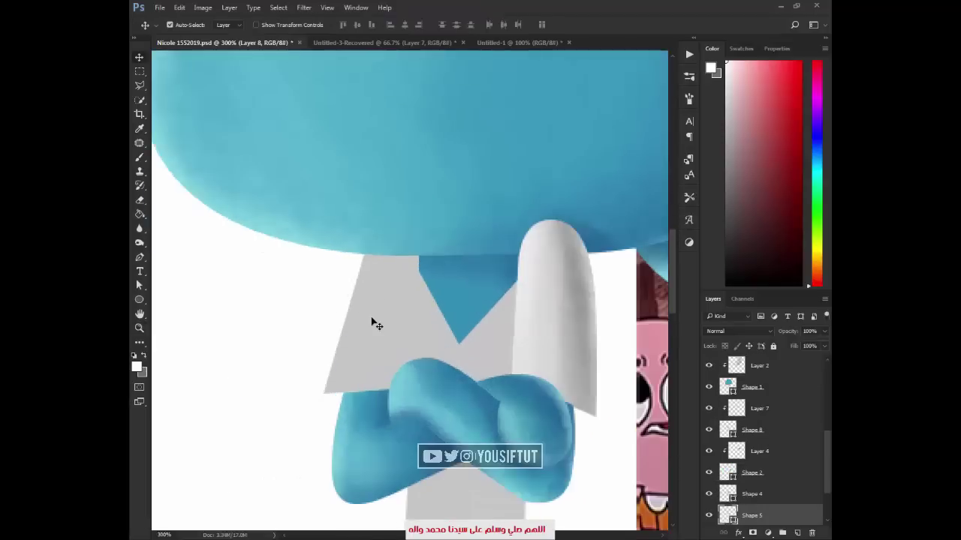
{"action": "left_click_drag", "start_coordinate": [370, 322], "coordinate": [335, 336]}
{"action": "key", "text": "ctrl+shift+alt+n"}
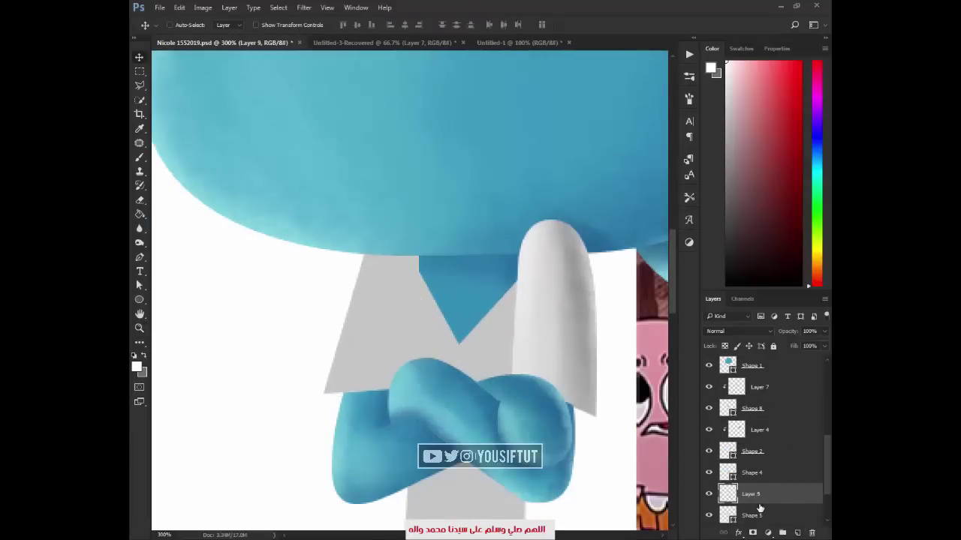
{"action": "key", "text": "ctrl+alt+g"}
Brush grey shading along the left lapel's inner edge, then switch to a smaller white brush
{"action": "key", "text": "b"}
{"action": "left_click", "coordinate": [424, 308], "text": "alt"}
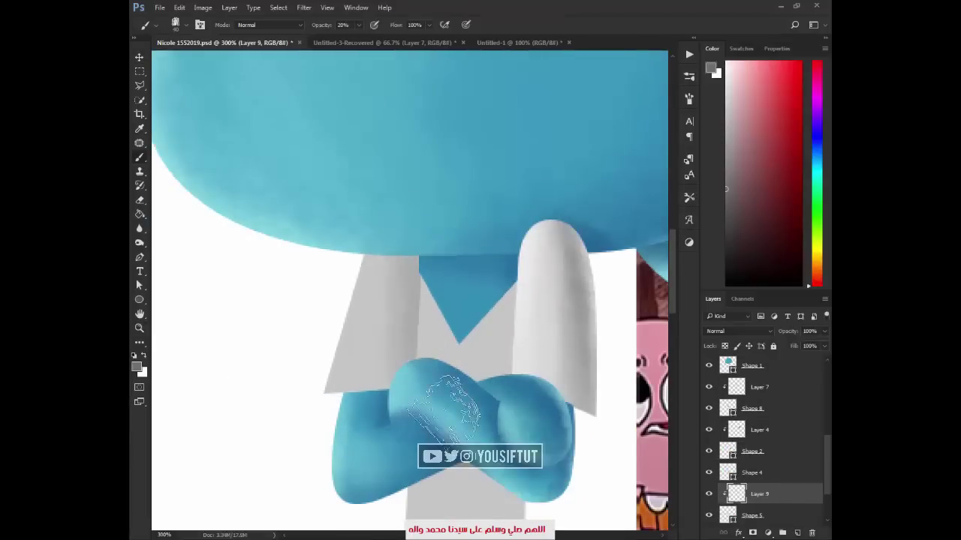
{"action": "left_click_drag", "start_coordinate": [409, 263], "coordinate": [421, 412]}
{"action": "key", "text": "x"}
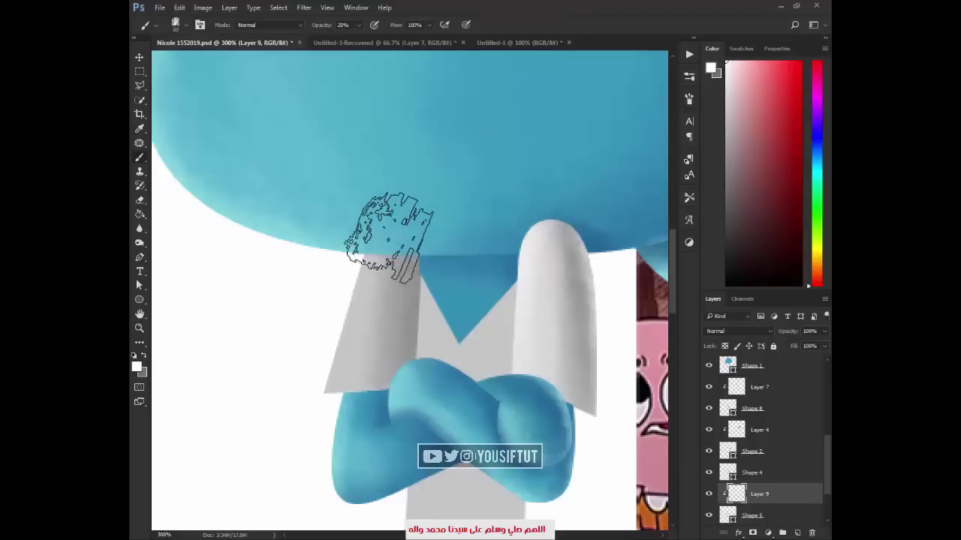
{"action": "key", "text": "["}
{"action": "key", "text": "["}
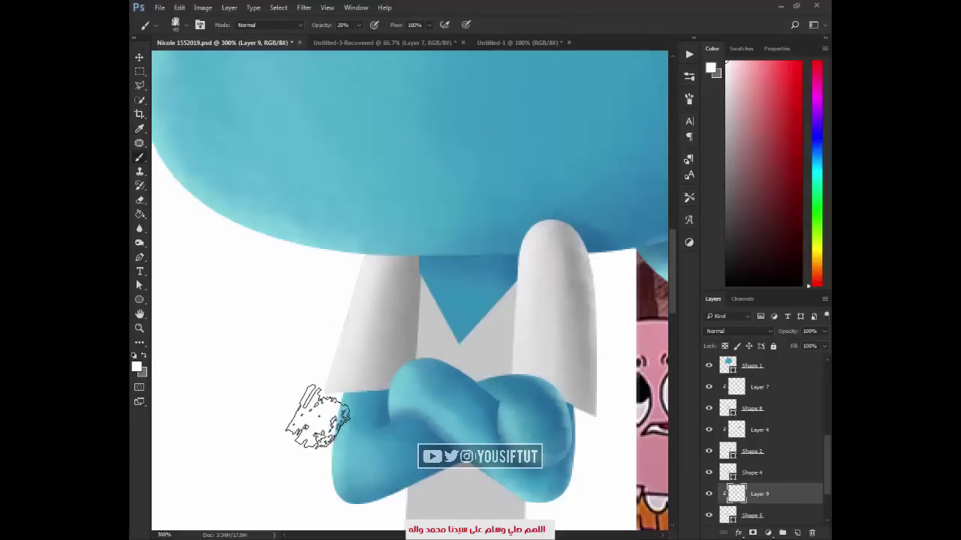
{"action": "scroll", "coordinate": [451, 171], "scroll_direction": "down", "scroll_amount": 3}
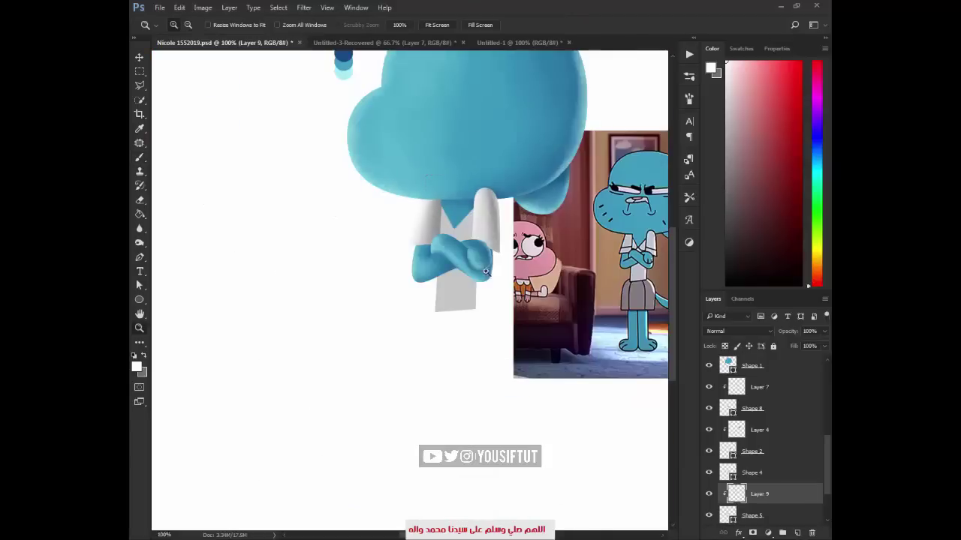
{"action": "scroll", "coordinate": [392, 226], "scroll_direction": "up", "scroll_amount": 5}
Reorder Layer 7 and Shape 8 so the neck triangle sits directly above the shirt (Shape 4)
{"action": "key", "text": "v"}
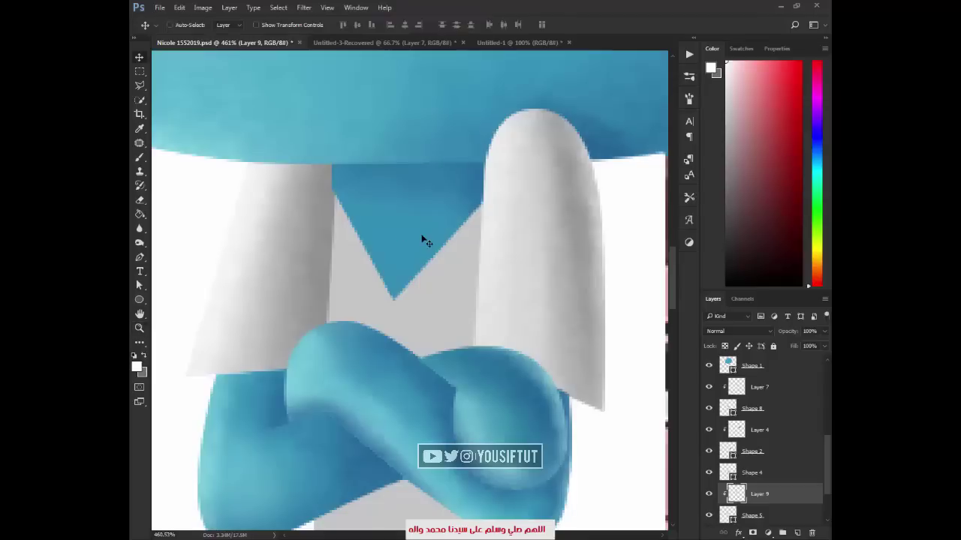
{"action": "left_click", "coordinate": [760, 386]}
{"action": "left_click", "coordinate": [780, 408], "text": "shift"}
{"action": "mouse_move", "coordinate": [781, 408]}
{"action": "left_mouse_down"}
{"action": "mouse_move", "coordinate": [759, 507]}
{"action": "mouse_move", "coordinate": [765, 473]}
{"action": "left_mouse_up"}
{"action": "left_click_drag", "start_coordinate": [765, 391], "coordinate": [762, 407]}
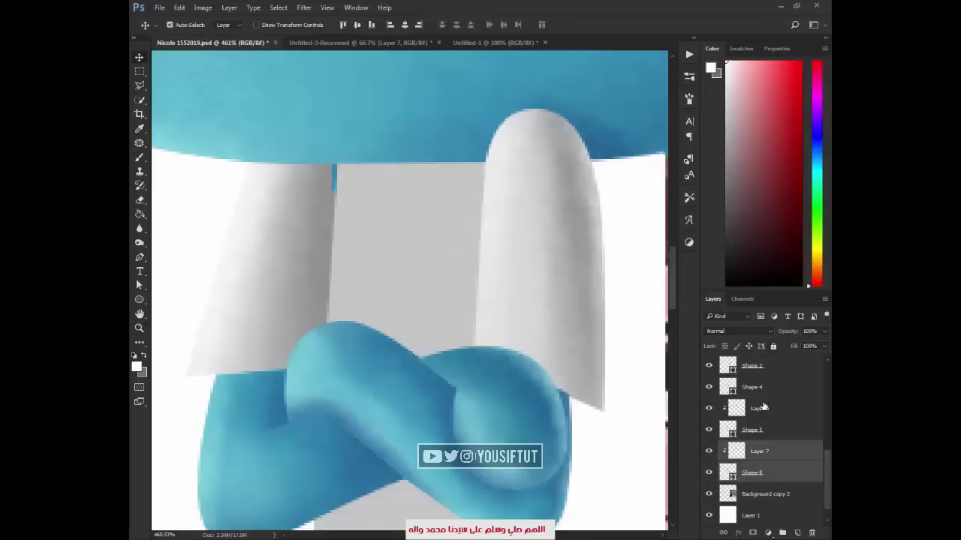
{"action": "left_click", "coordinate": [772, 417], "text": "shift"}
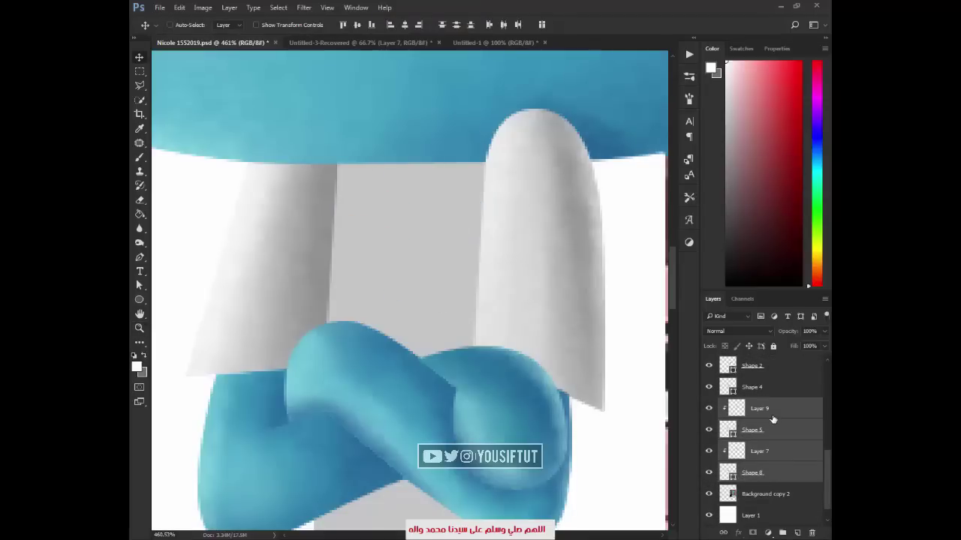
{"action": "key", "text": "ctrl+bracketright"}
{"action": "key", "text": "ctrl+bracketleft"}
{"action": "left_click_drag", "start_coordinate": [772, 458], "coordinate": [771, 390]}
Select the neck triangle shape alone and inspect its path outline
{"action": "left_click", "coordinate": [732, 411]}
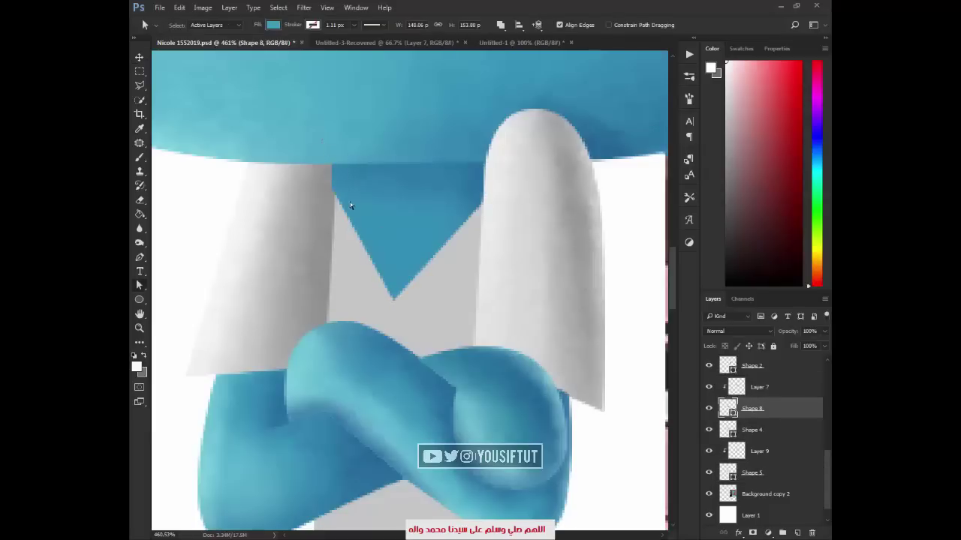
{"action": "key", "text": "a"}
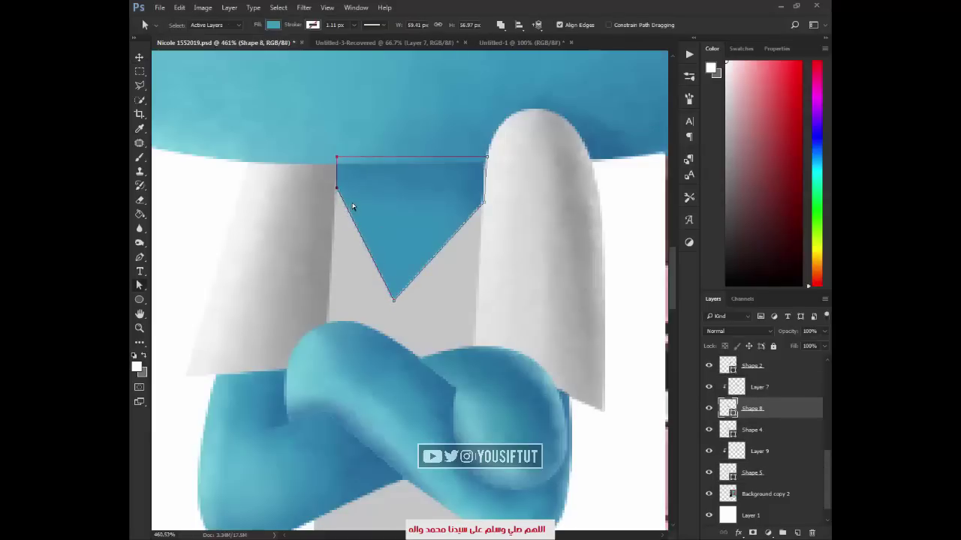
{"action": "key", "text": "Escape"}
{"action": "key", "text": "v"}
Add a new layer clipped to the shirt and pick a grey soft brush for shading
{"action": "left_click", "coordinate": [797, 533], "text": "ctrl"}
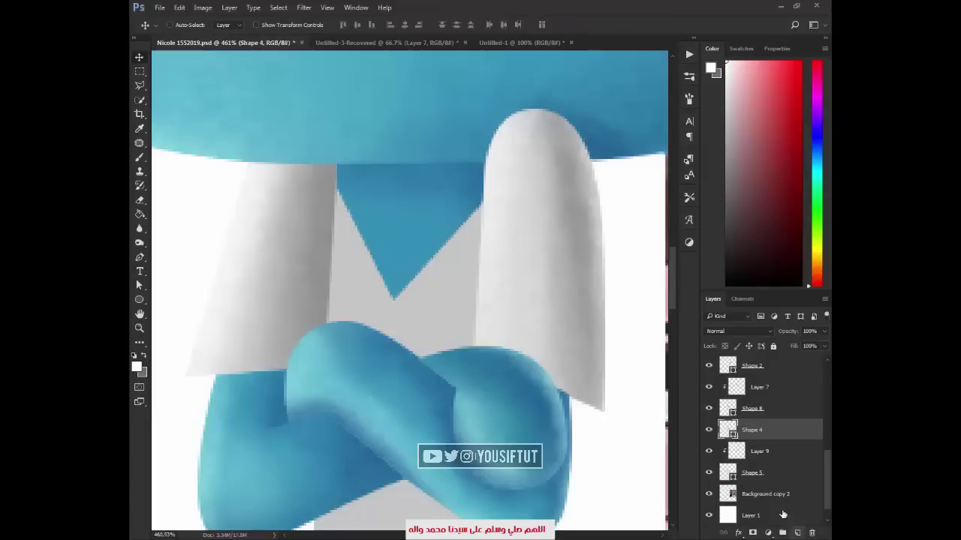
{"action": "key", "text": "ctrl+alt+g"}
{"action": "key", "text": "b"}
{"action": "left_click", "coordinate": [507, 199], "text": "alt"}
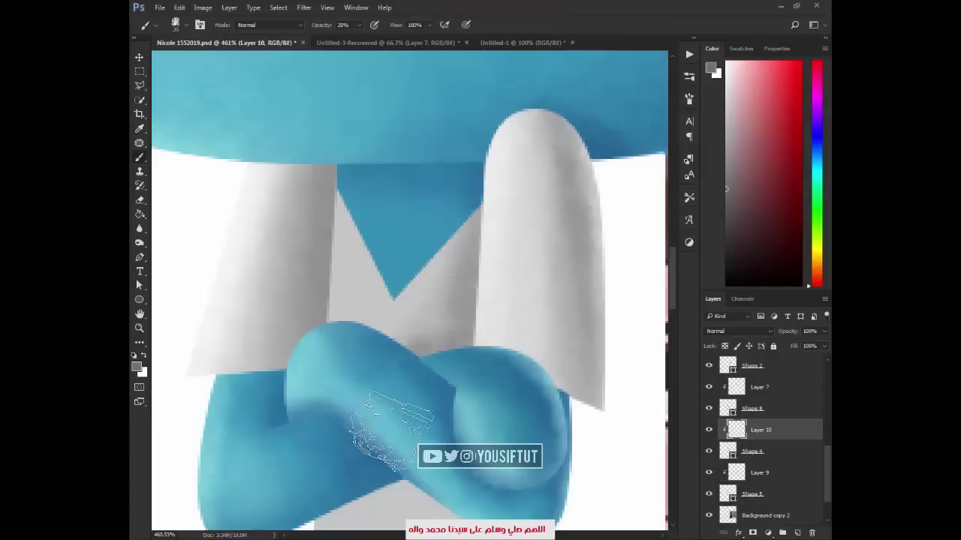
Paint soft grey and white shading strokes on the shirt's clipped Layer 10, swapping colours with X
{"action": "key", "text": "x"}
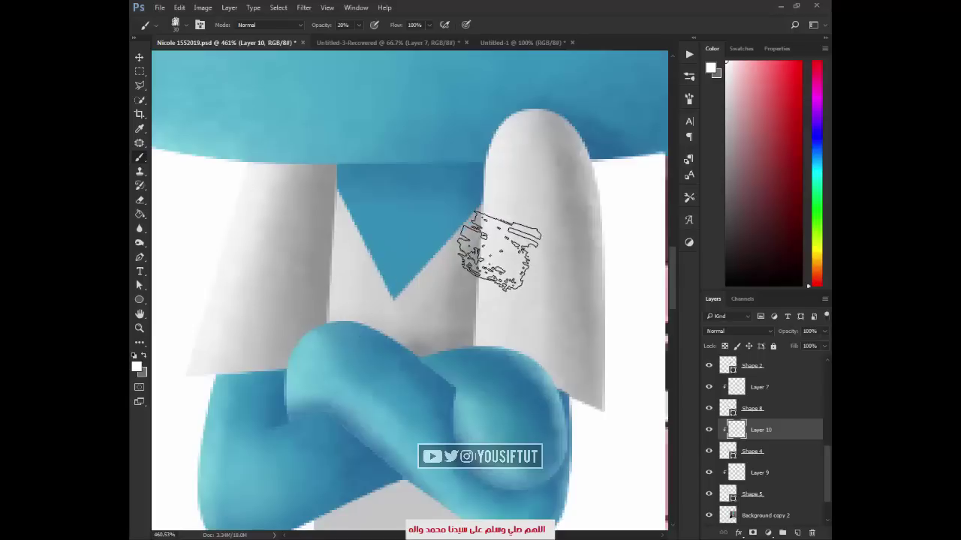
{"action": "key", "text": "x"}
{"action": "scroll", "coordinate": [451, 300], "scroll_direction": "down", "scroll_amount": 5}
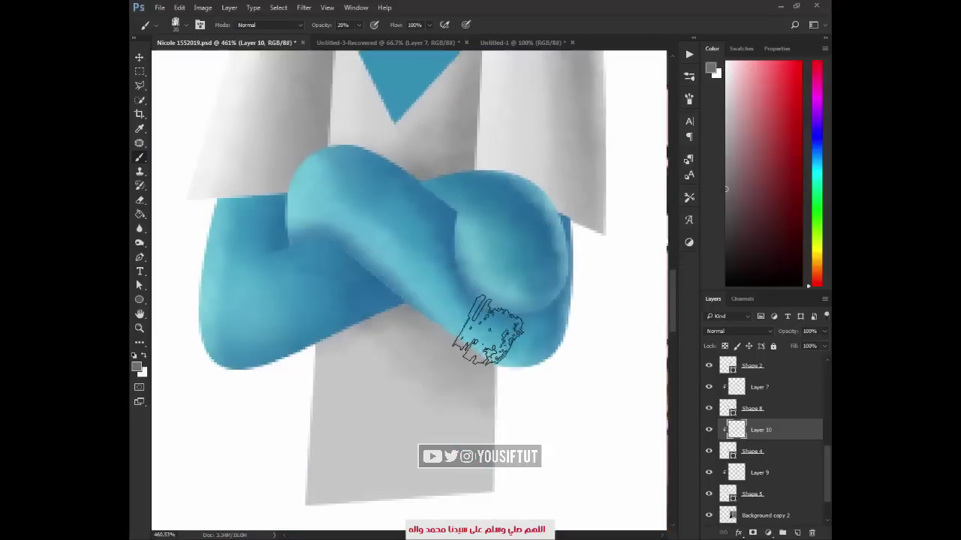
{"action": "scroll", "coordinate": [456, 350], "scroll_direction": "down", "scroll_amount": 3}
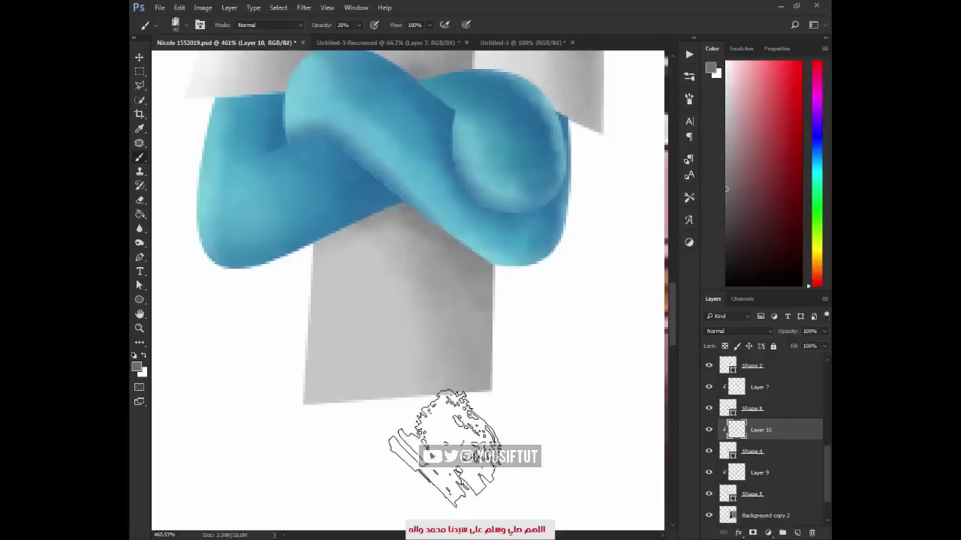
{"action": "key", "text": "x"}
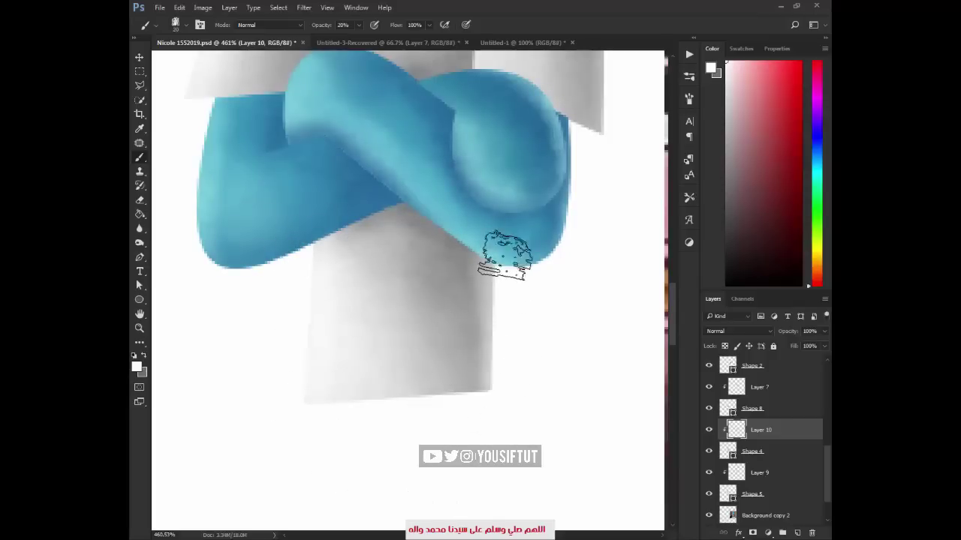
{"action": "key", "text": "z"}
{"action": "scroll", "coordinate": [540, 351], "scroll_direction": "down", "scroll_amount": 5}
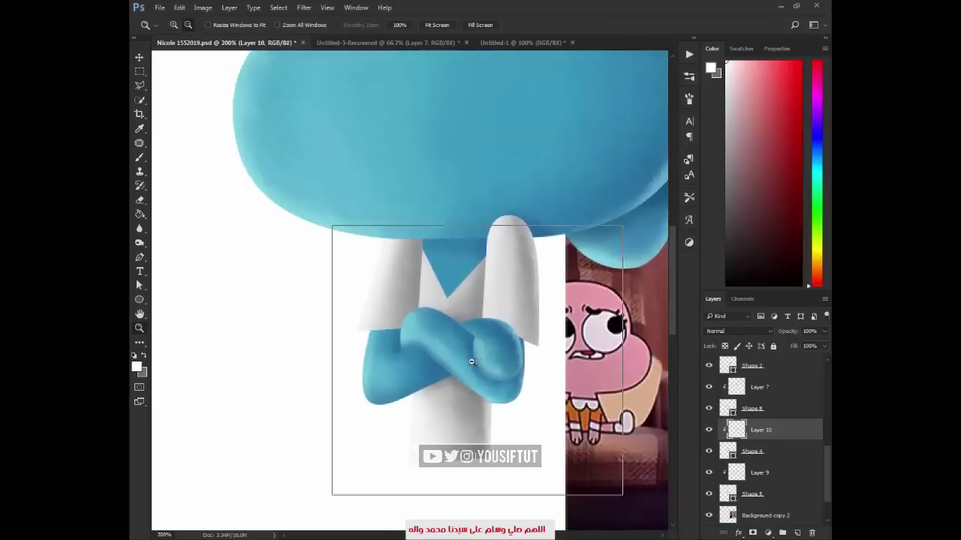
Hide and re-show the shirt shading layer to compare, then zoom out to the whole character
{"action": "scroll", "coordinate": [540, 351], "scroll_direction": "down", "scroll_amount": 1}
{"action": "key", "text": "v"}
{"action": "left_click", "coordinate": [709, 430]}
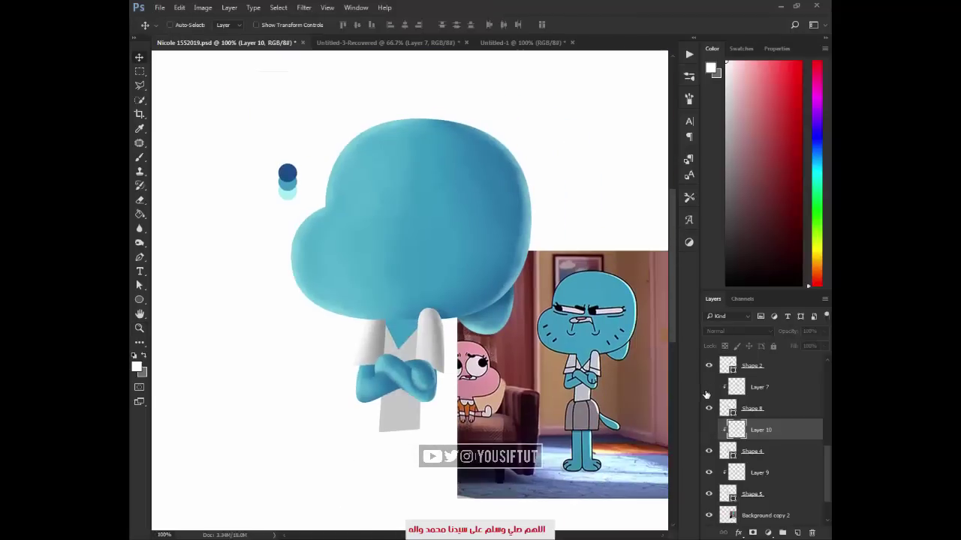
{"action": "left_click", "coordinate": [708, 430]}
{"action": "key", "text": "z"}
{"action": "scroll", "coordinate": [294, 334], "scroll_direction": "down", "scroll_amount": 1}
{"action": "scroll", "coordinate": [294, 334], "scroll_direction": "up", "scroll_amount": 1}
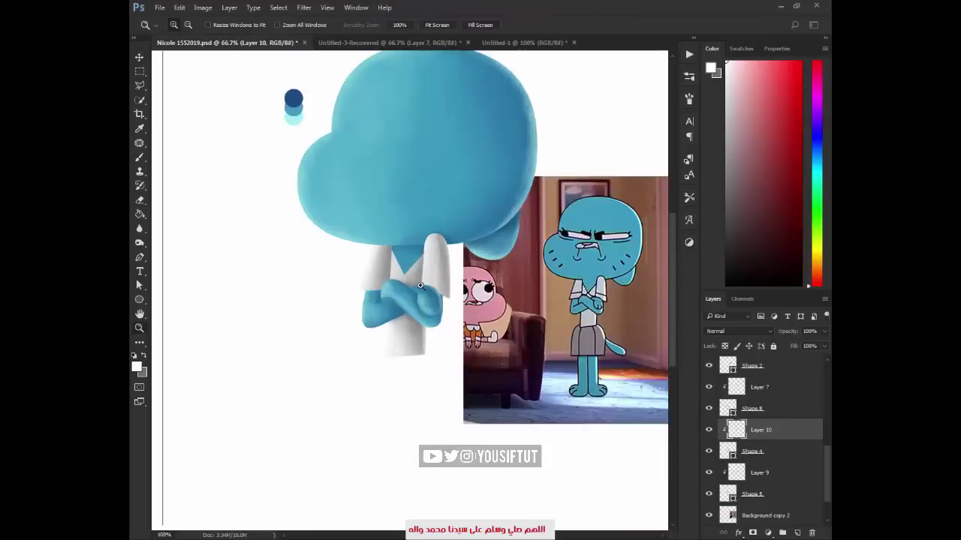
{"action": "scroll", "coordinate": [294, 334], "scroll_direction": "up", "scroll_amount": 1}
{"action": "left_click", "coordinate": [473, 363], "text": "alt"}
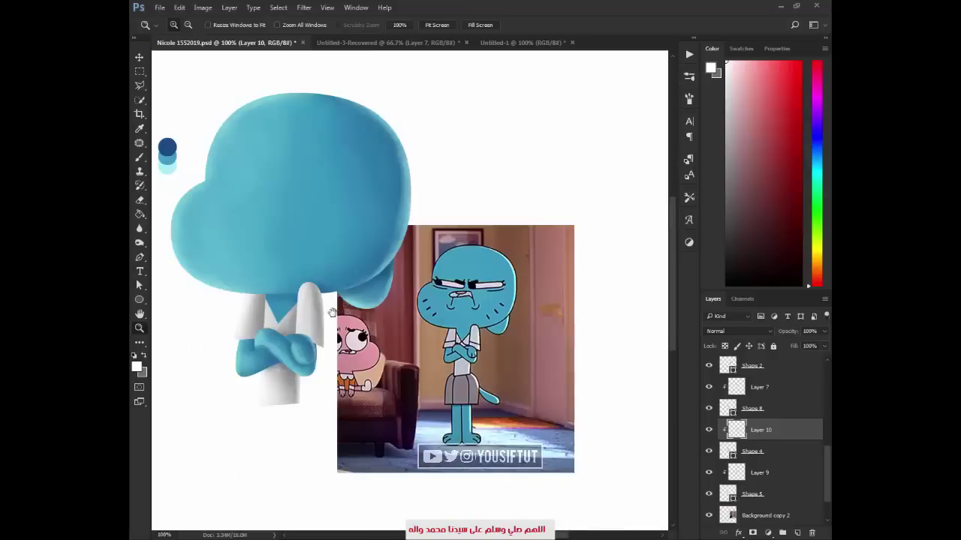
Rename the shirt layer to Dress, the ear layer to EAR, and rename the left lapel layer
{"action": "key", "text": "v"}
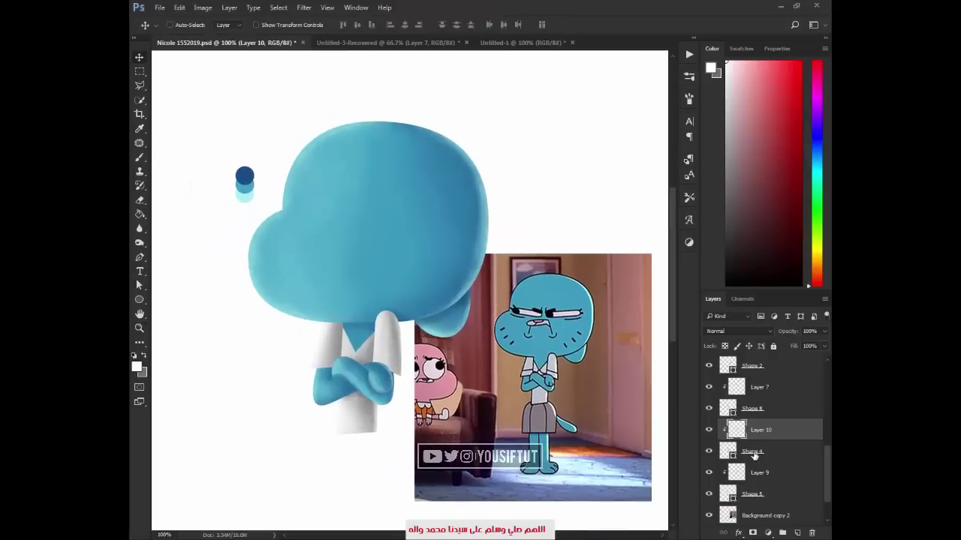
{"action": "double_click", "coordinate": [753, 452]}
{"action": "type", "text": "Dress - فستان"}
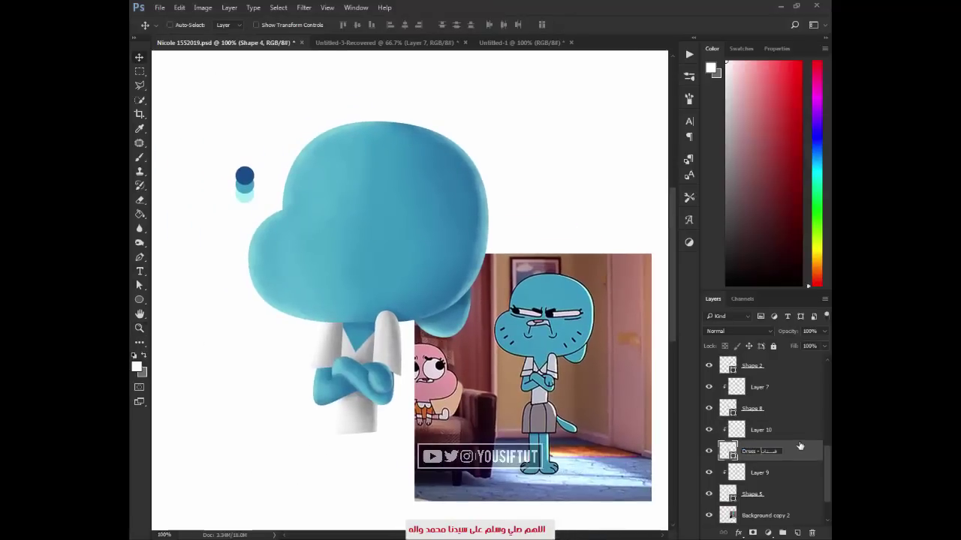
{"action": "key", "text": "Return"}
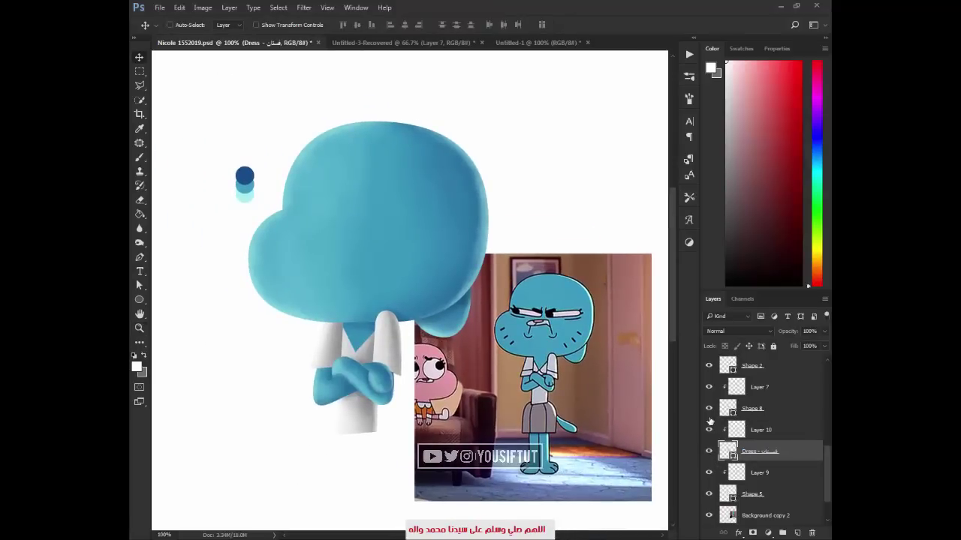
{"action": "double_click", "coordinate": [751, 367]}
{"action": "type", "text": "EAR - اذن"}
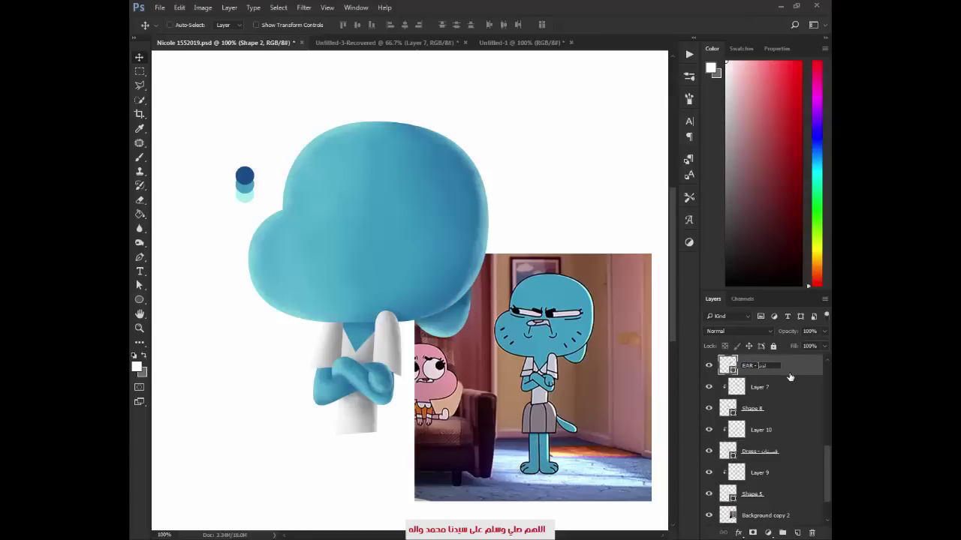
{"action": "key", "text": "Return"}
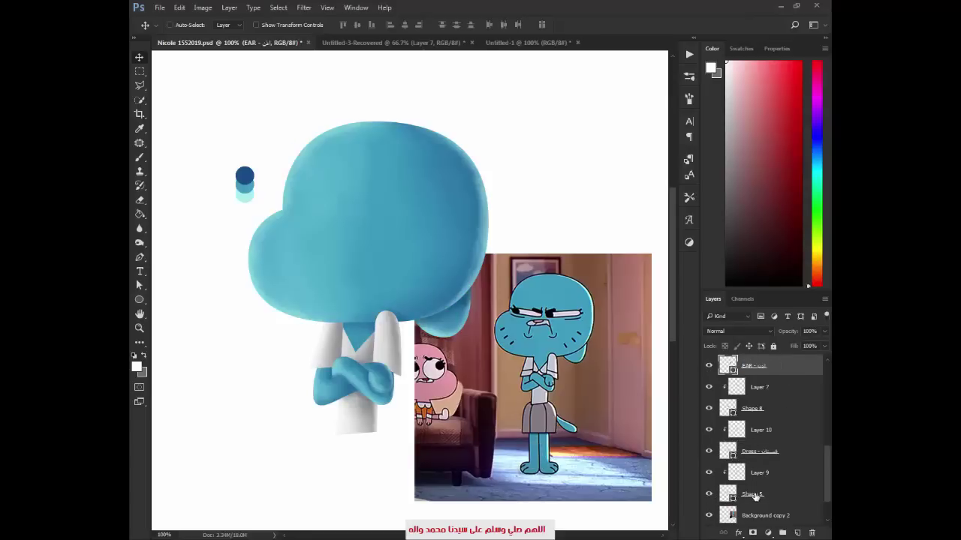
{"action": "double_click", "coordinate": [753, 495]}
{"action": "type", "text": "الكم الشمال"}
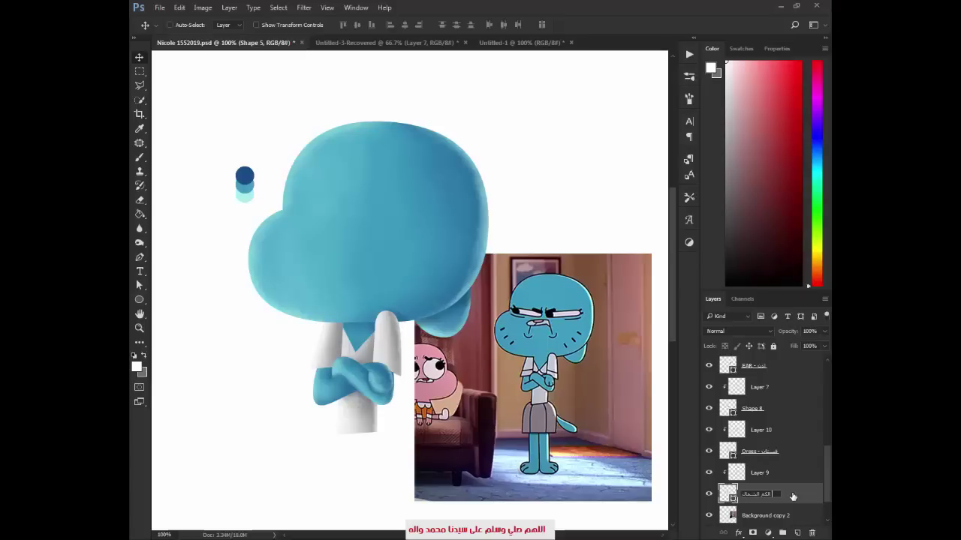
{"action": "key", "text": "Return"}
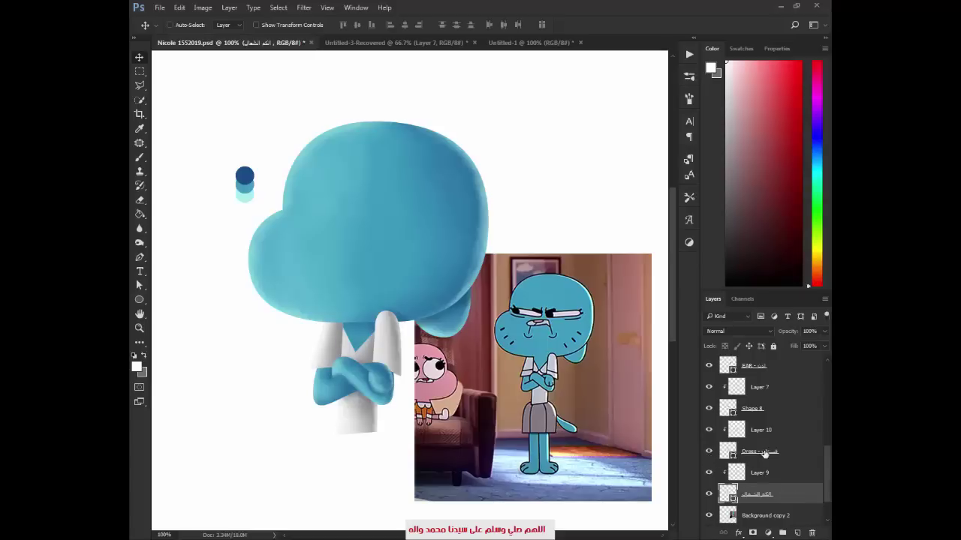
Rename the neck triangle layer Shape 8 to Nick
{"action": "scroll", "coordinate": [815, 472], "scroll_direction": "up", "scroll_amount": 1}
{"action": "scroll", "coordinate": [779, 478], "scroll_direction": "up", "scroll_amount": 1}
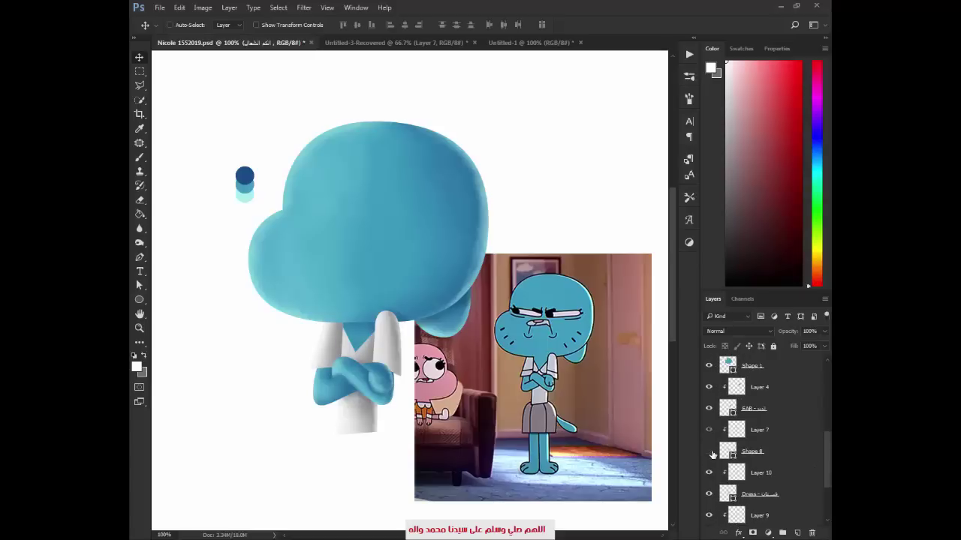
{"action": "double_click", "coordinate": [753, 453]}
{"action": "type", "text": "Nick"}
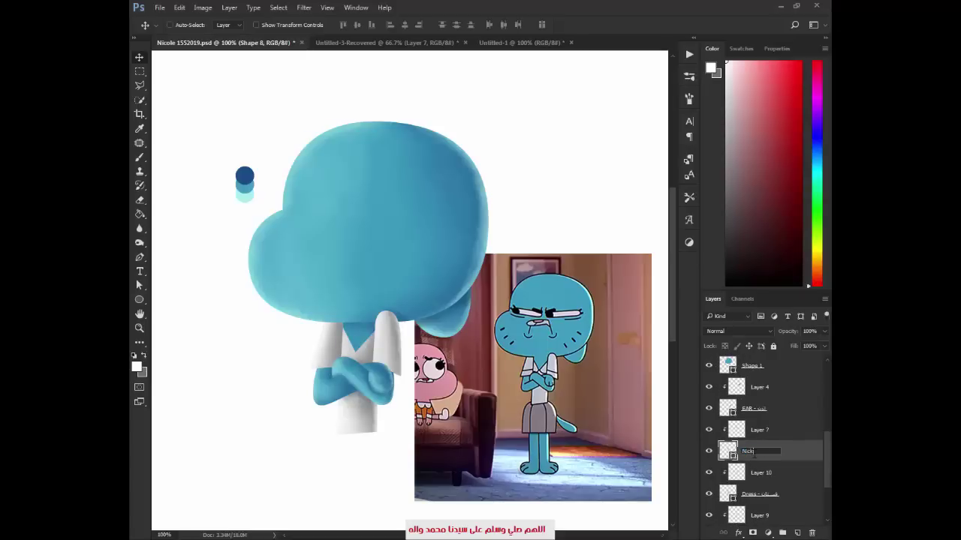
{"action": "key", "text": "Return"}
{"action": "scroll", "coordinate": [709, 450], "scroll_direction": "up", "scroll_amount": 2}
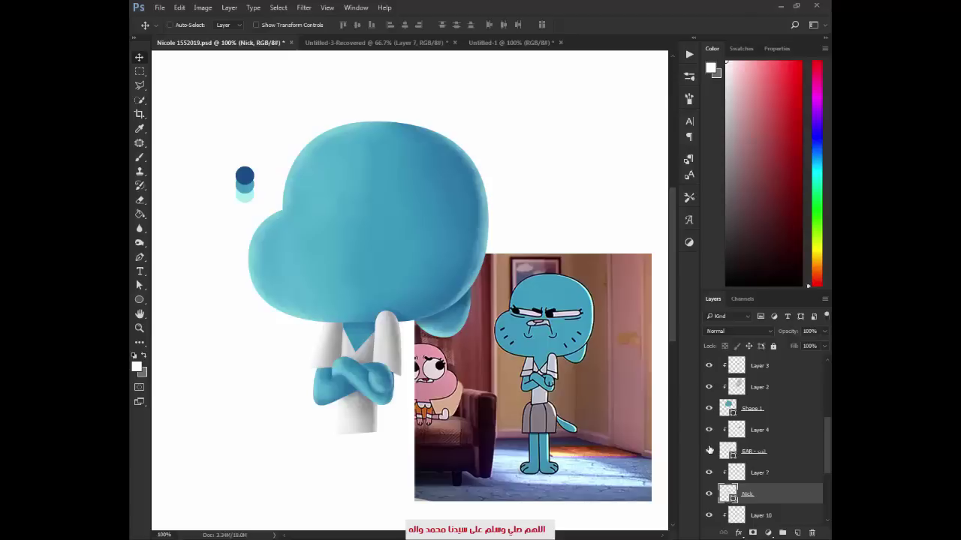
Rename Shape 1 to FACE and Group 1 to TONES
{"action": "double_click", "coordinate": [753, 409]}
{"action": "type", "text": "FACE"}
{"action": "key", "text": "Return"}
{"action": "scroll", "coordinate": [760, 414], "scroll_direction": "up", "scroll_amount": 3}
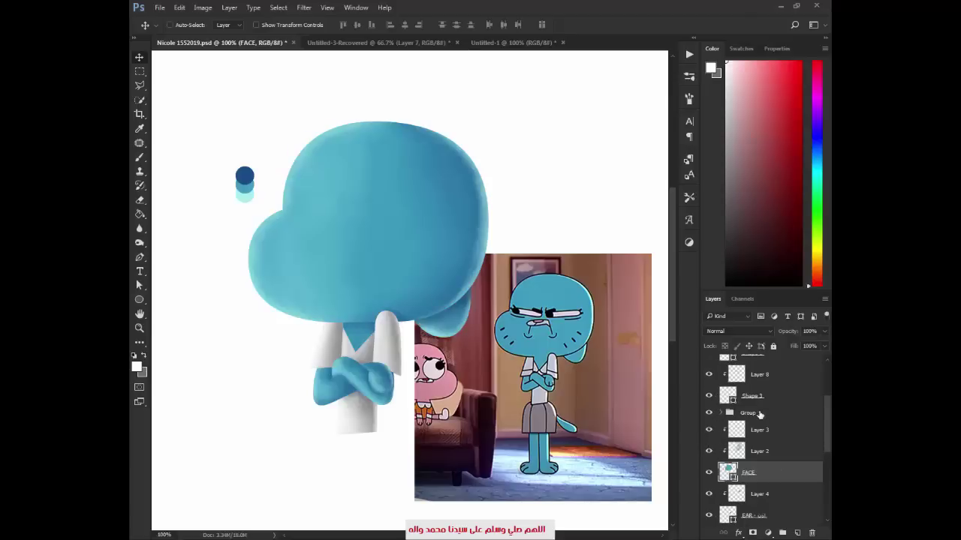
{"action": "double_click", "coordinate": [751, 413]}
{"action": "type", "text": "TONES"}
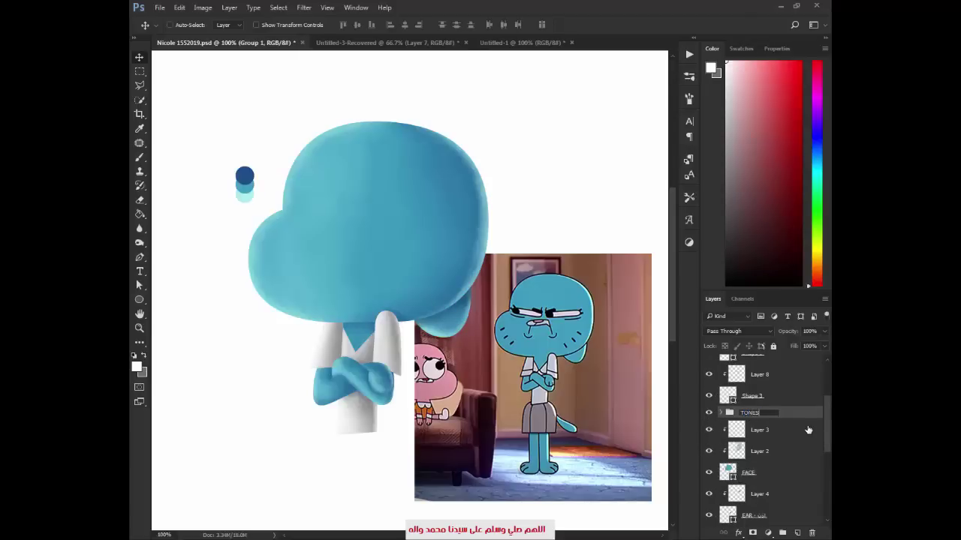
{"action": "key", "text": "Return"}
{"action": "scroll", "coordinate": [808, 429], "scroll_direction": "up", "scroll_amount": 1}
Give Shape 3 an Arabic name, rename Shape 6 to Arms and Shape 7 to Hand
{"action": "double_click", "coordinate": [751, 417]}
{"action": "type", "text": "الكم اليمين"}
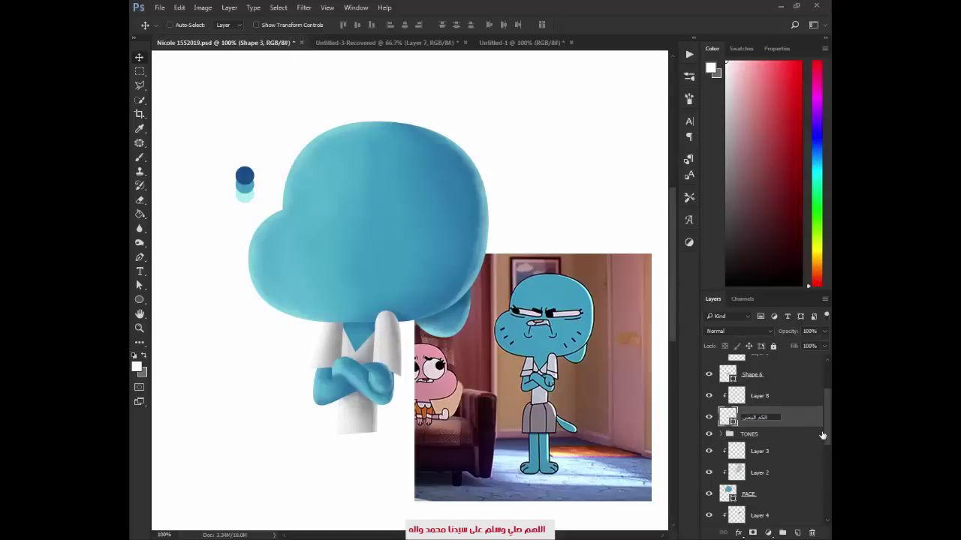
{"action": "key", "text": "Return"}
{"action": "scroll", "coordinate": [793, 429], "scroll_direction": "up", "scroll_amount": 1}
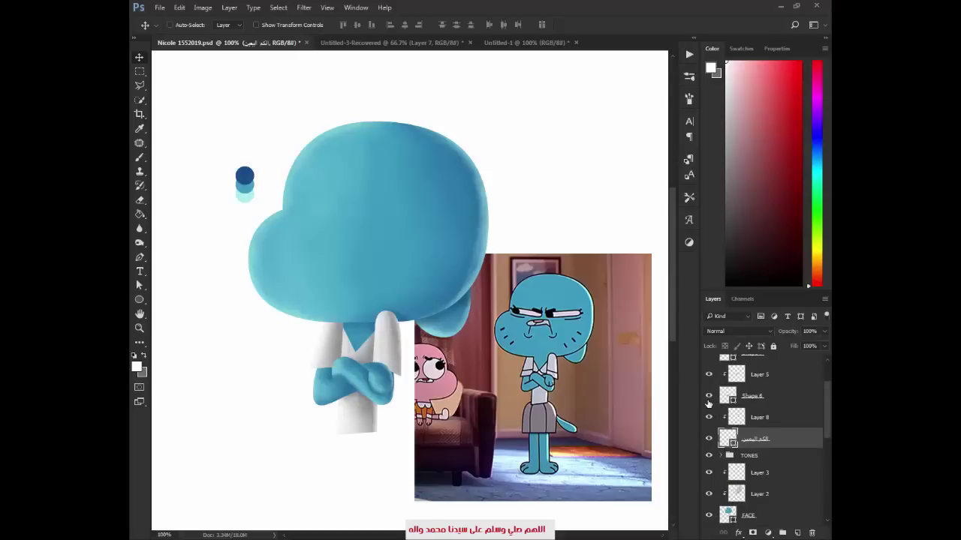
{"action": "double_click", "coordinate": [752, 396]}
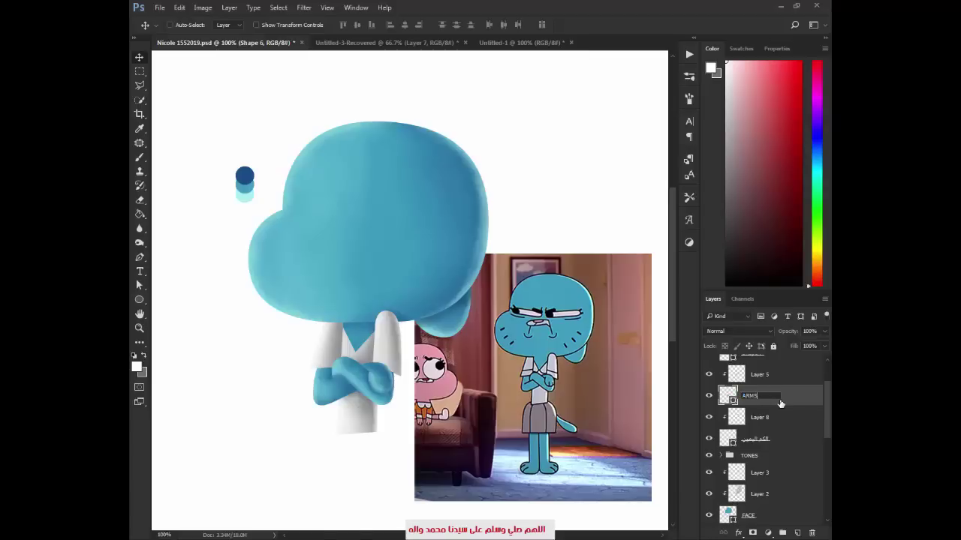
{"action": "key", "text": "Return"}
{"action": "scroll", "coordinate": [781, 404], "scroll_direction": "up", "scroll_amount": 2}
{"action": "double_click", "coordinate": [760, 397]}
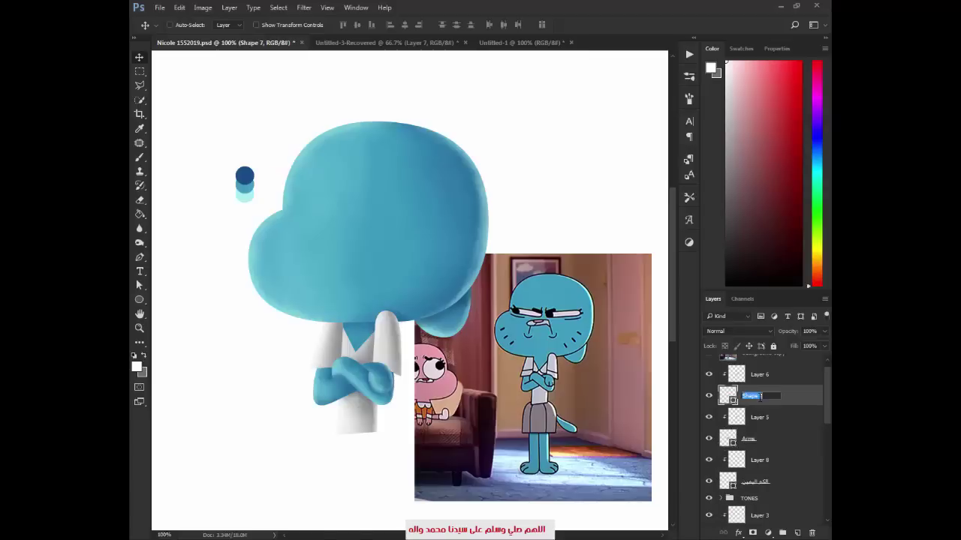
{"action": "type", "text": "Hand"}
{"action": "key", "text": "Return"}
{"action": "scroll", "coordinate": [759, 402], "scroll_direction": "up", "scroll_amount": 1}
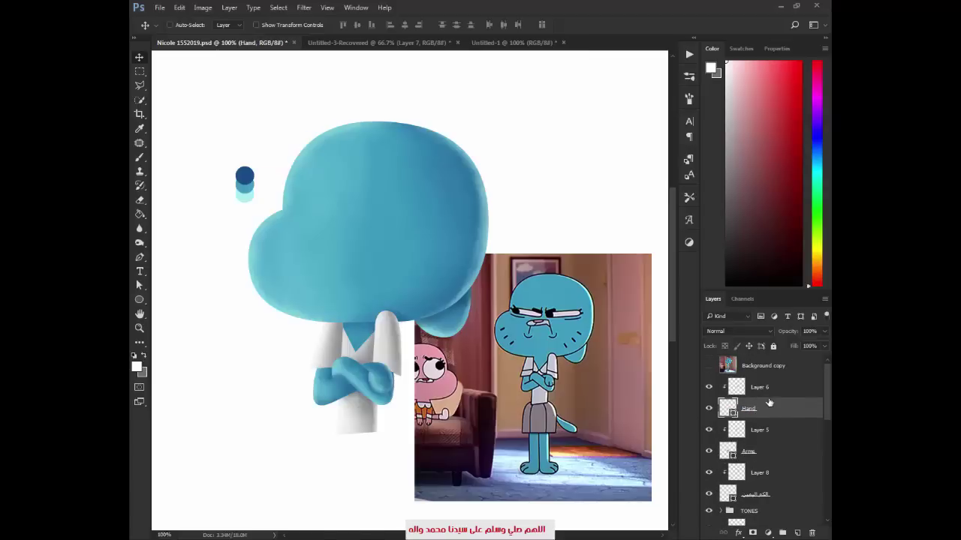
Group the arm and hand layers into a group named Hands and check its visibility
{"action": "left_click", "coordinate": [765, 395]}
{"action": "left_click", "coordinate": [774, 451], "text": "shift"}
{"action": "key", "text": "ctrl+g"}
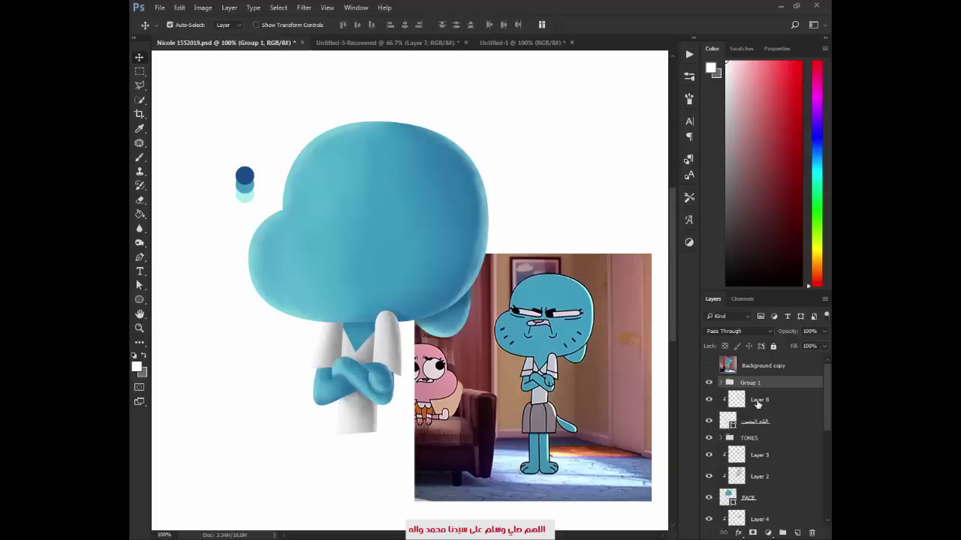
{"action": "type", "text": "s"}
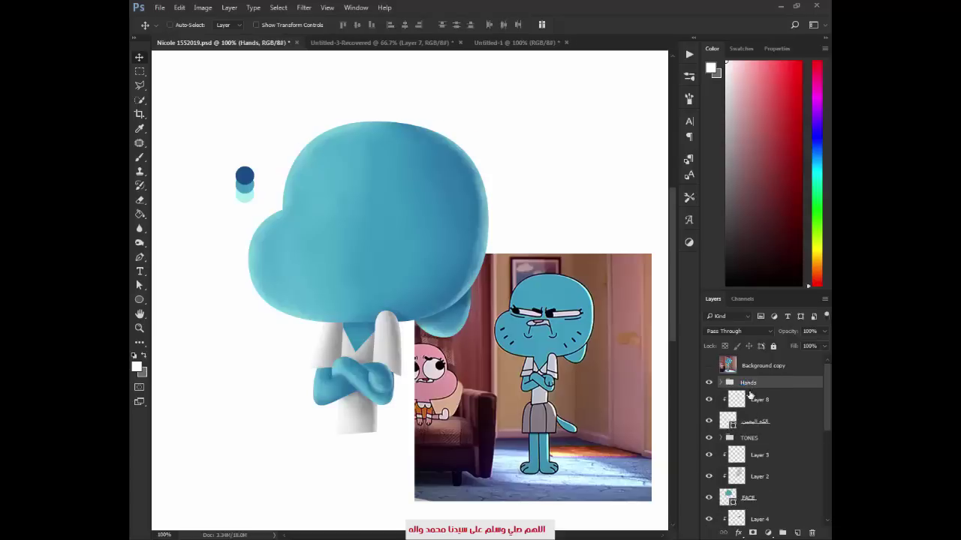
{"action": "left_click", "coordinate": [754, 399]}
{"action": "left_click", "coordinate": [766, 453]}
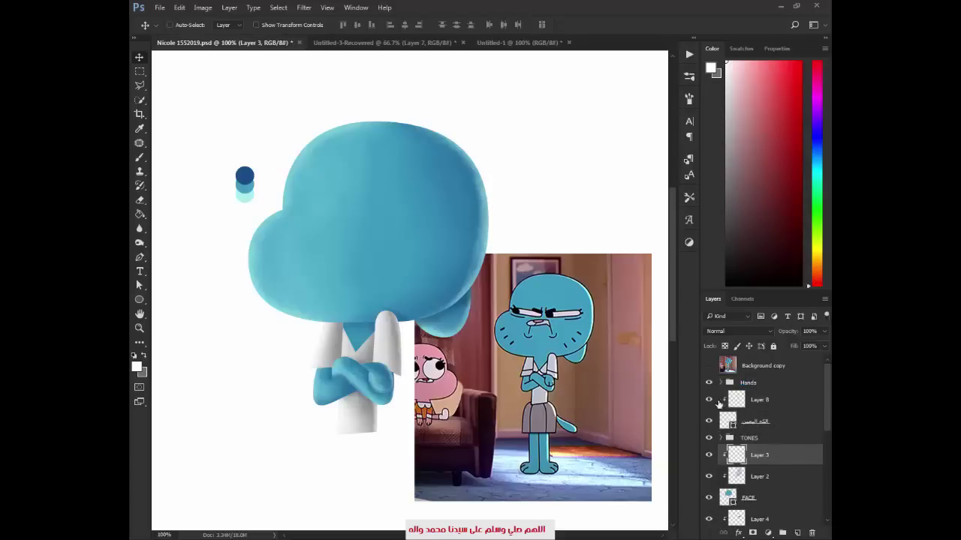
{"action": "left_click", "coordinate": [716, 383]}
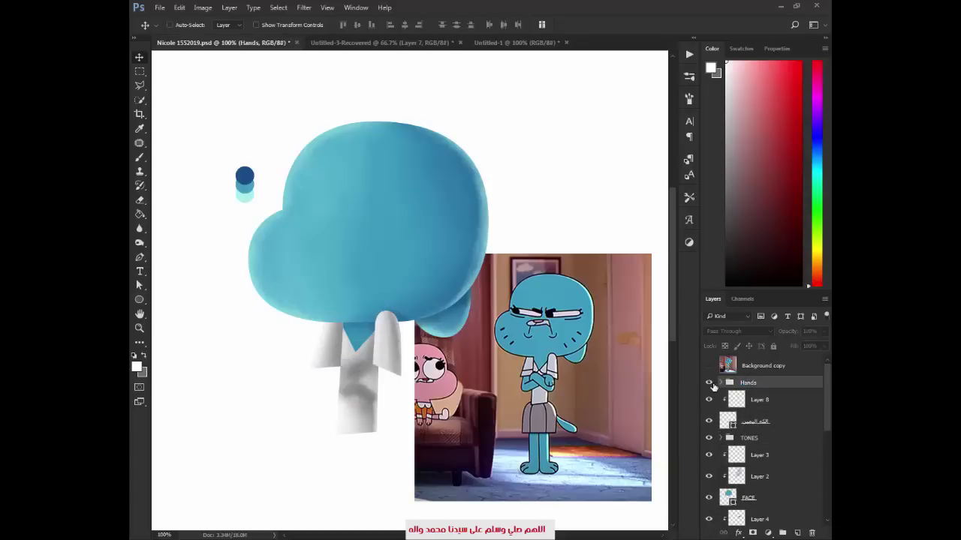
{"action": "left_click", "coordinate": [710, 383]}
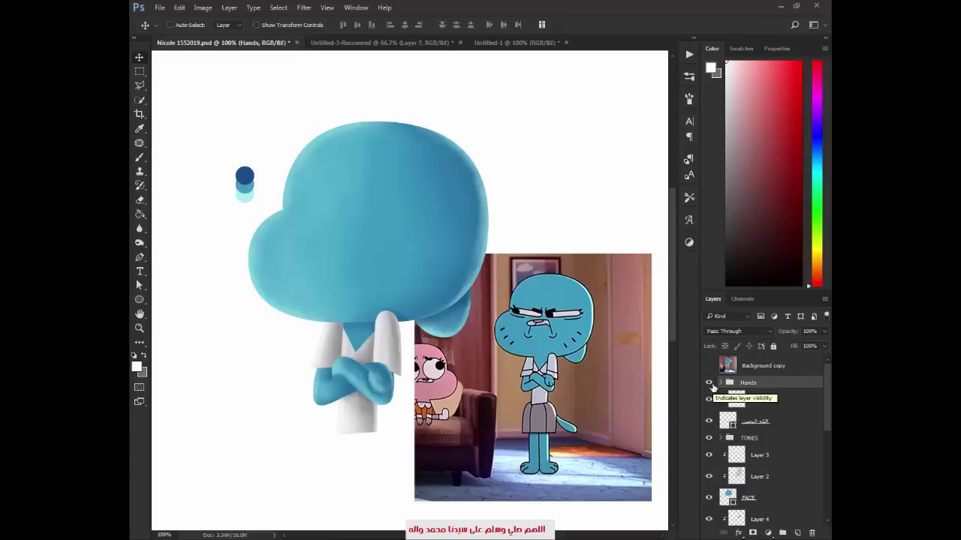
{"action": "left_click", "coordinate": [709, 366]}
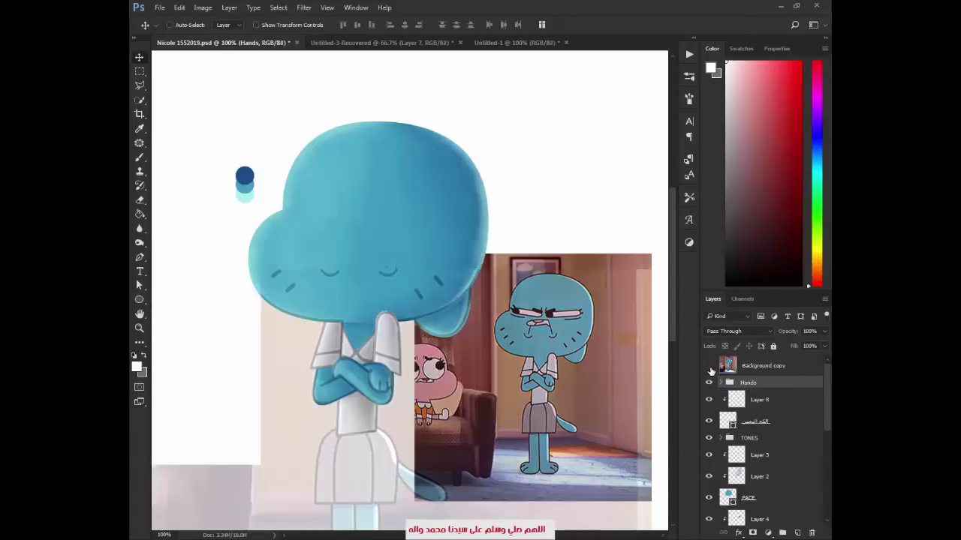
Show the reference image and zoom to 200% centred on the face
{"action": "left_click", "coordinate": [709, 366]}
{"action": "key", "text": "z"}
{"action": "scroll", "coordinate": [481, 306], "scroll_direction": "down", "scroll_amount": 3}
{"action": "scroll", "coordinate": [482, 307], "scroll_direction": "up", "scroll_amount": 5}
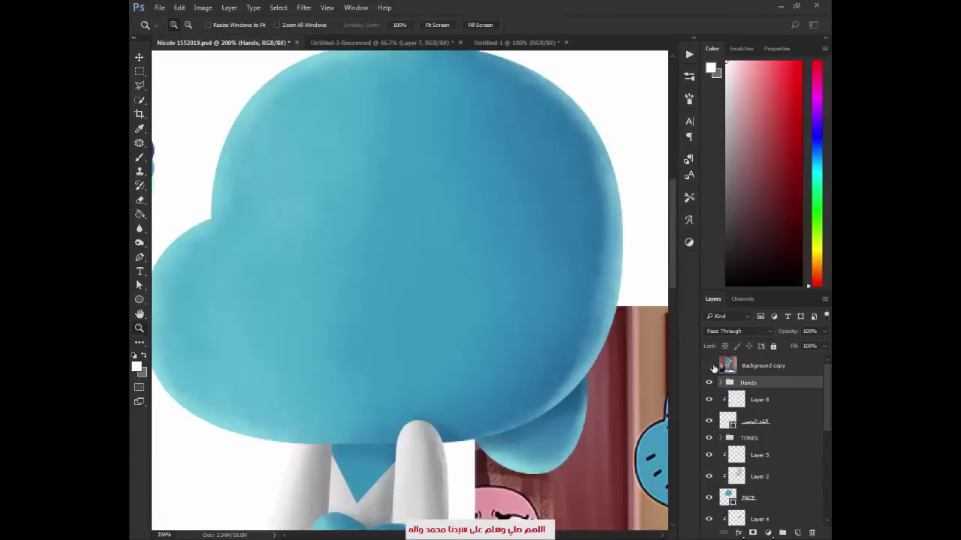
{"action": "left_click", "coordinate": [709, 366]}
{"action": "left_click_drag", "start_coordinate": [482, 307], "coordinate": [473, 334]}
{"action": "key", "text": "v"}
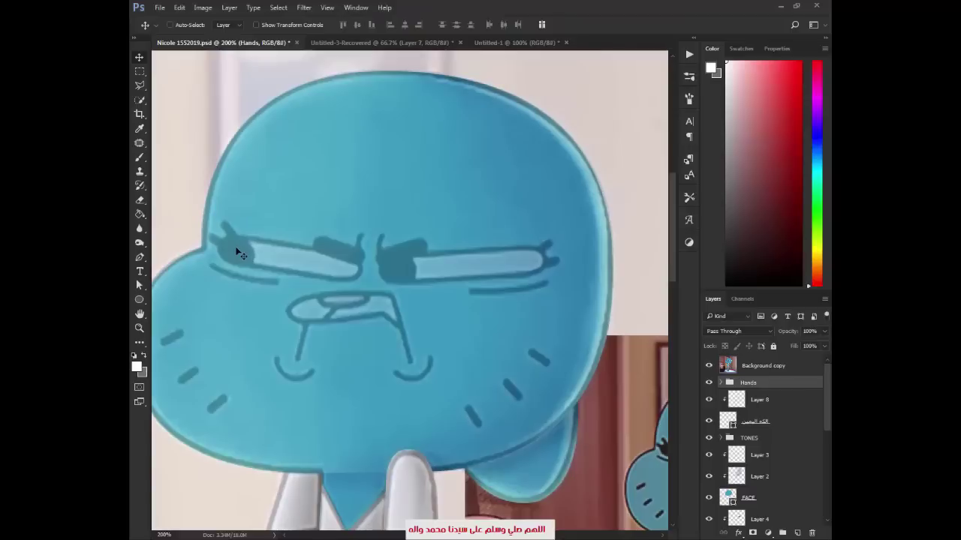
Draw a white rounded-rectangle bar over the right eye and nudge it into place
{"action": "left_click", "coordinate": [139, 299]}
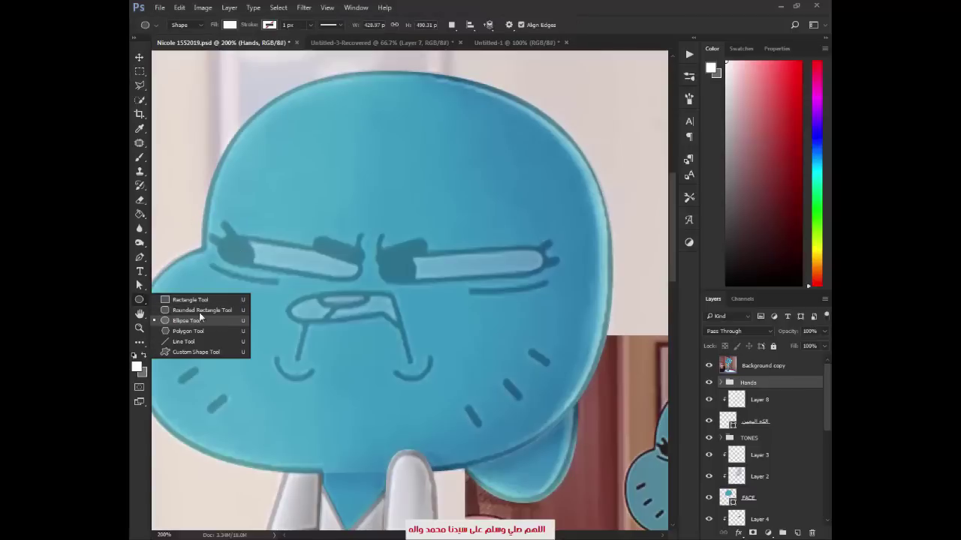
{"action": "left_click", "coordinate": [198, 310]}
{"action": "left_click_drag", "start_coordinate": [378, 247], "coordinate": [551, 276]}
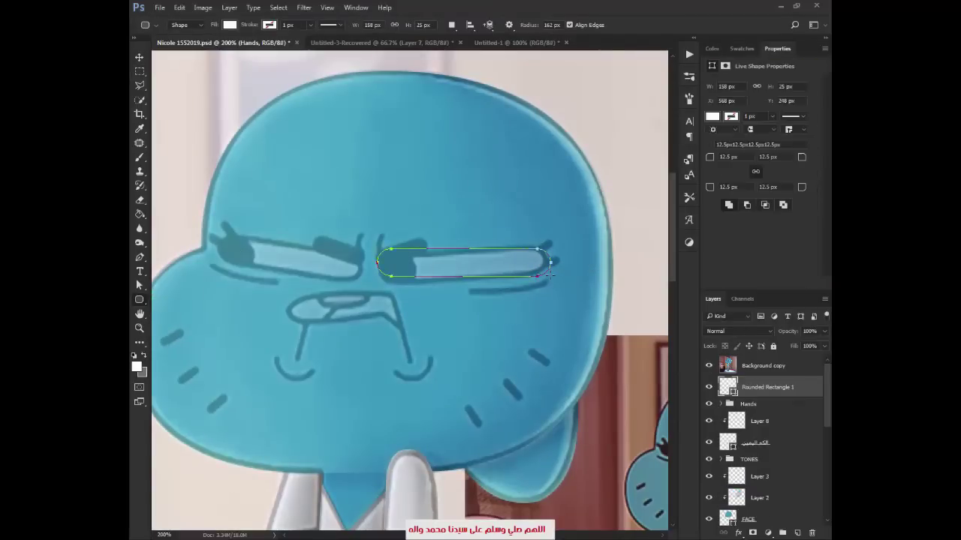
{"action": "key", "text": "v"}
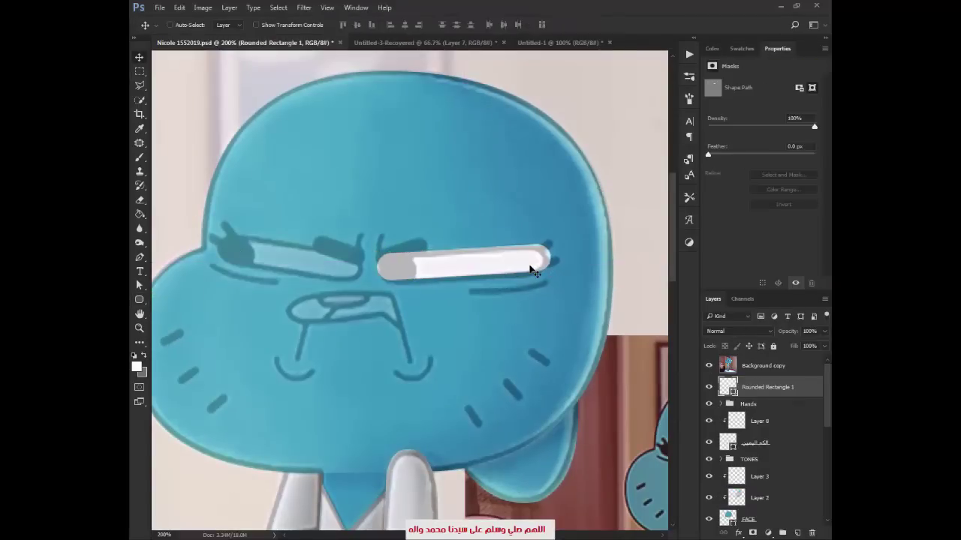
{"action": "key", "text": "Down"}
{"action": "key", "text": "Down"}
{"action": "key", "text": "Down"}
{"action": "key", "text": "Up"}
{"action": "key", "text": "Up"}
{"action": "key", "text": "Up"}
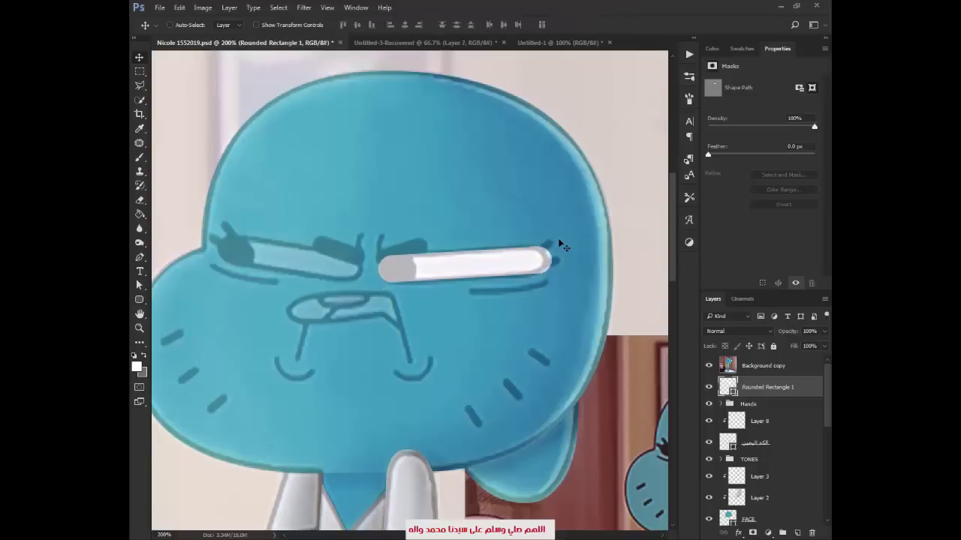
{"action": "key", "text": "a"}
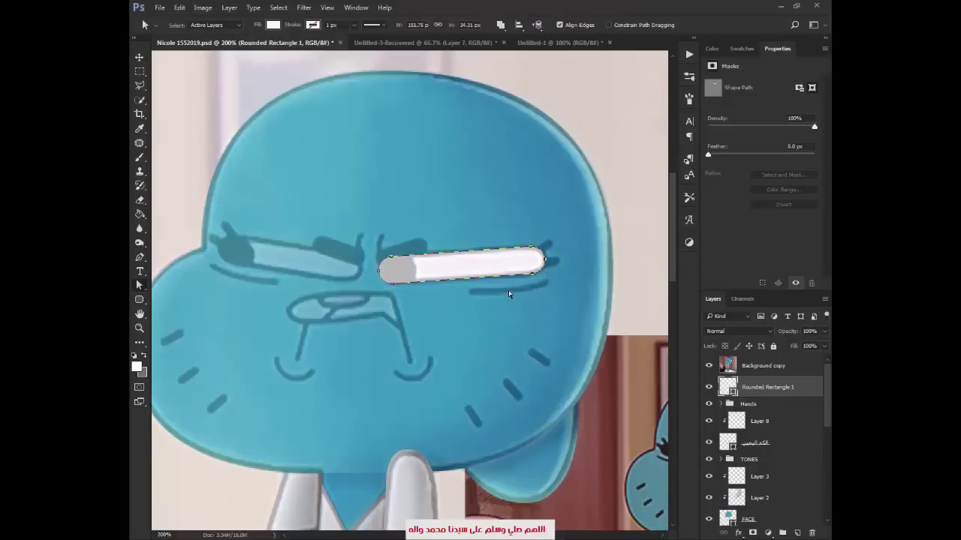
{"action": "key", "text": "v"}
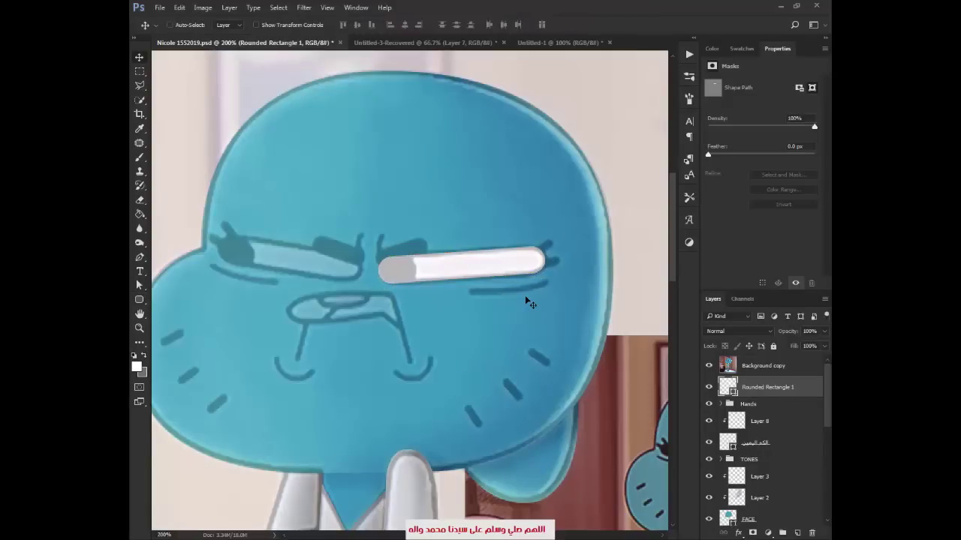
Duplicate the eye, flip it horizontally, and move, tilt and scale it over the left eye
{"action": "key", "text": "ctrl+alt+t"}
{"action": "right_click", "coordinate": [502, 274]}
{"action": "left_click", "coordinate": [525, 440]}
{"action": "mouse_move", "coordinate": [515, 263]}
{"action": "left_mouse_down"}
{"action": "mouse_move", "coordinate": [408, 303]}
{"action": "mouse_move", "coordinate": [289, 303]}
{"action": "left_mouse_up"}
{"action": "key", "text": "ctrl+t"}
{"action": "mouse_move", "coordinate": [448, 321]}
{"action": "left_mouse_down"}
{"action": "mouse_move", "coordinate": [444, 344]}
{"action": "mouse_move", "coordinate": [446, 335]}
{"action": "left_mouse_up"}
{"action": "left_click_drag", "start_coordinate": [196, 231], "coordinate": [215, 242]}
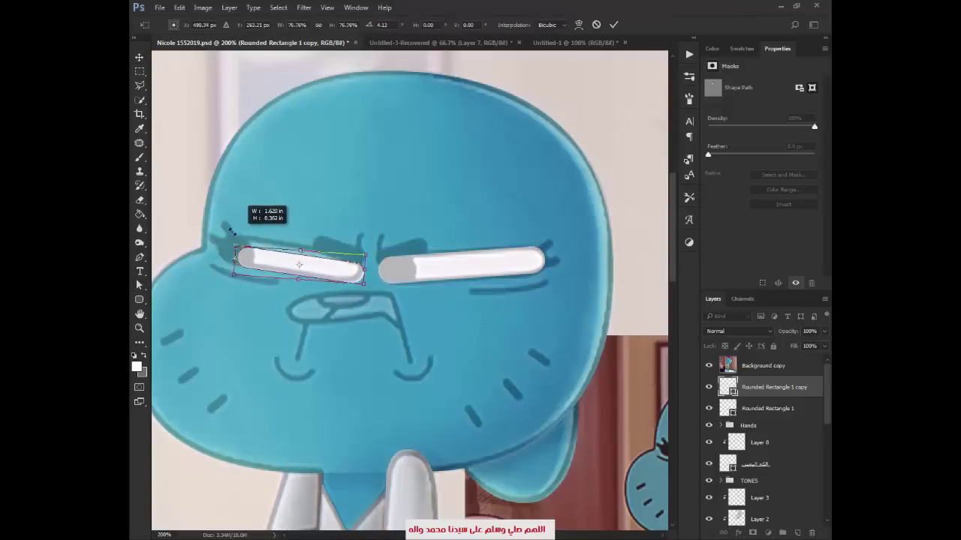
{"action": "left_click_drag", "start_coordinate": [341, 276], "coordinate": [340, 274]}
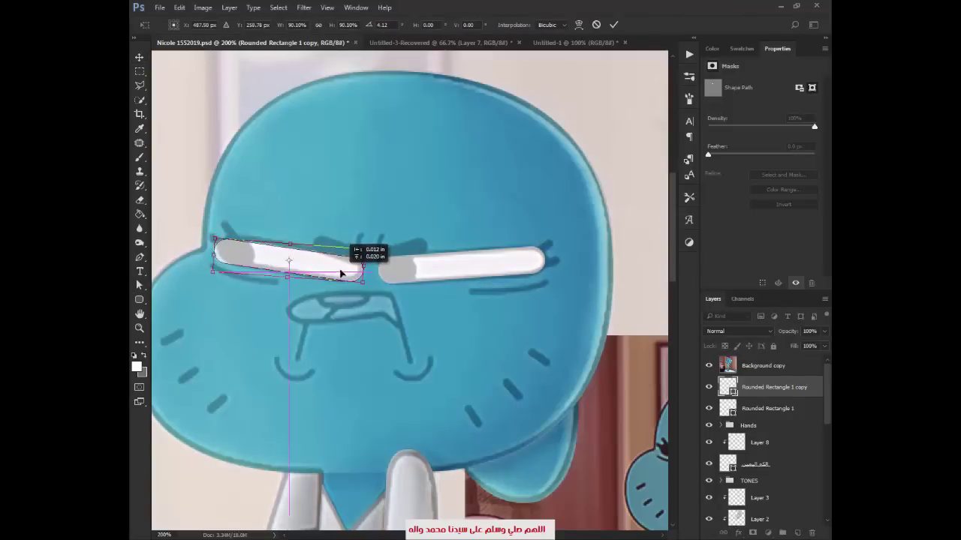
{"action": "left_click_drag", "start_coordinate": [211, 235], "coordinate": [204, 228]}
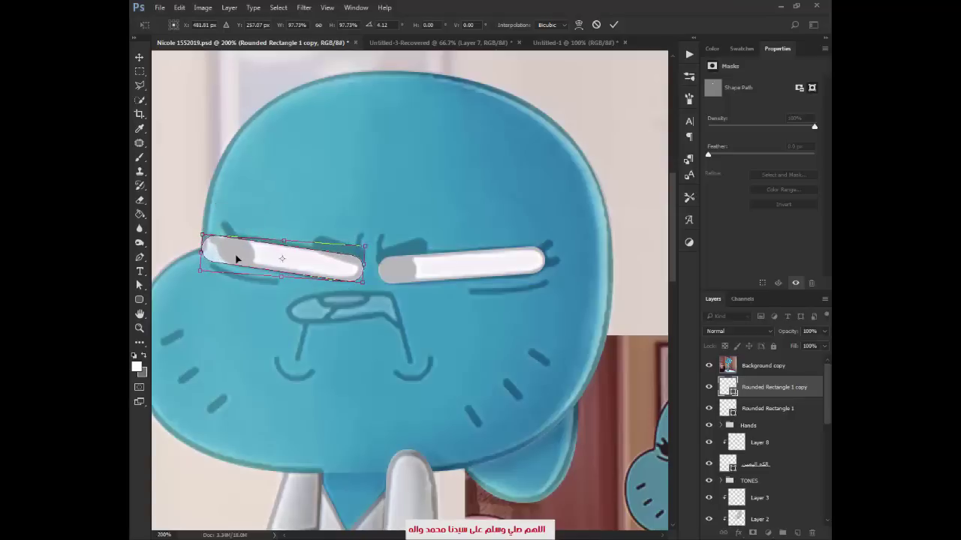
{"action": "key", "text": "Return"}
Shorten the left eye from its outer end and merge both eye shapes into one layer
{"action": "left_click_drag", "start_coordinate": [212, 264], "coordinate": [230, 265]}
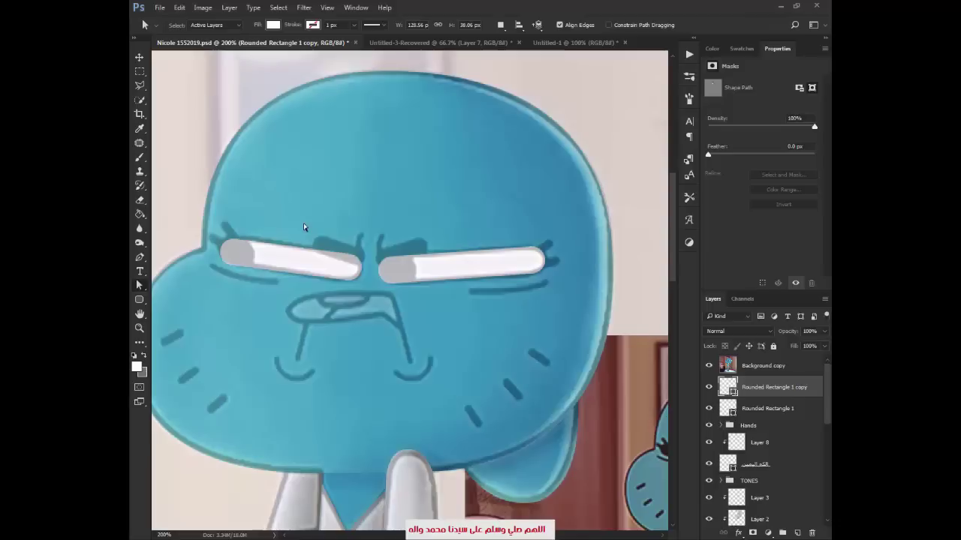
{"action": "key", "text": "v"}
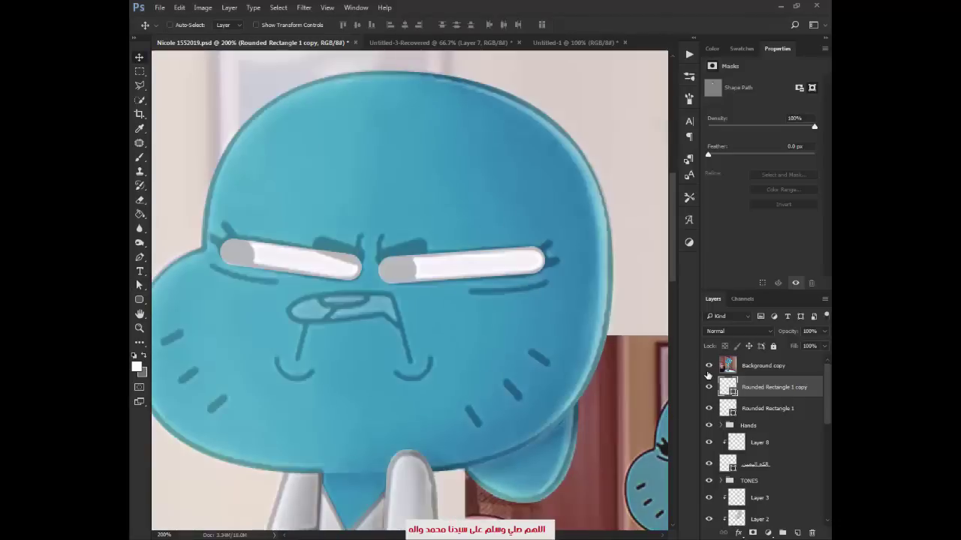
{"action": "left_click", "coordinate": [762, 403]}
{"action": "left_click", "coordinate": [765, 393], "text": "shift"}
{"action": "key", "text": "ctrl+e"}
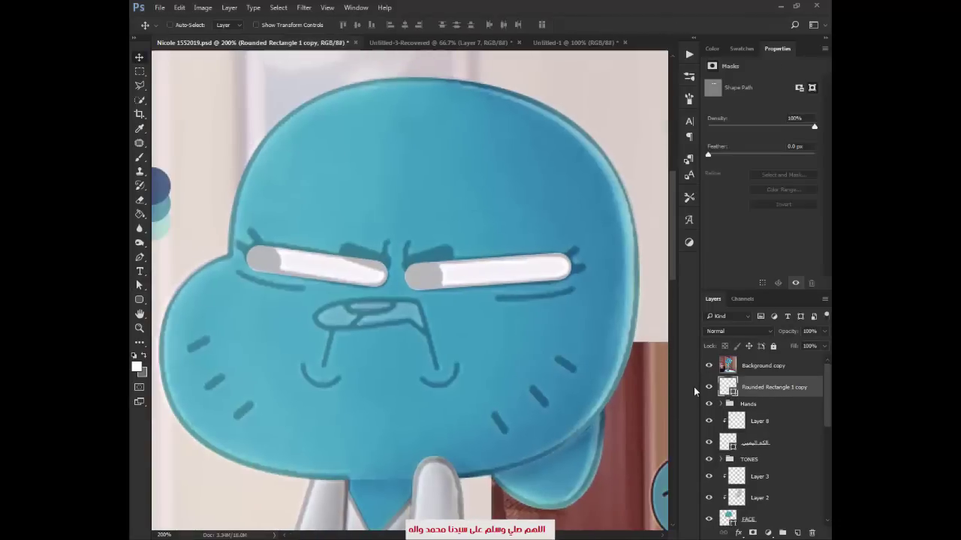
Draw an ellipse for the right pupil with the Ellipse Tool
{"action": "key", "text": "m"}
{"action": "left_click", "coordinate": [139, 300]}
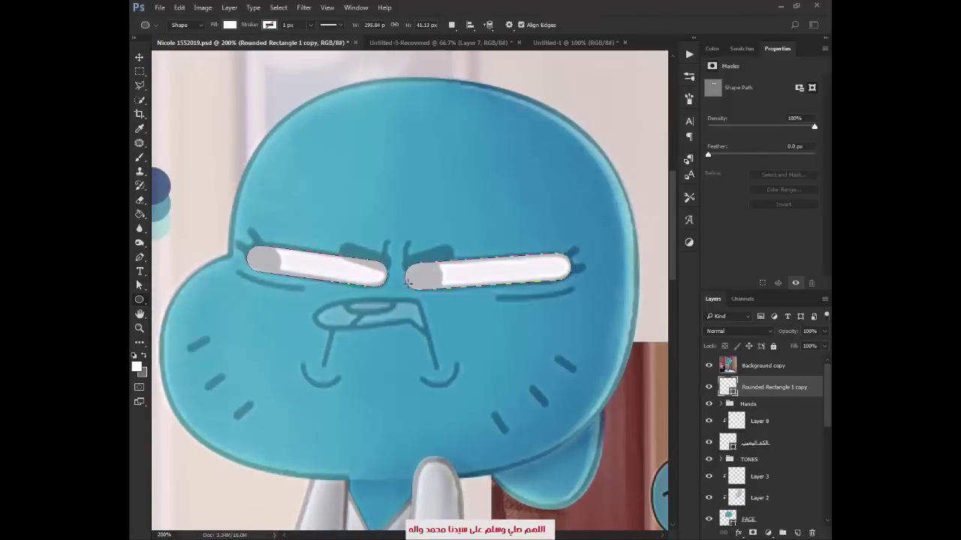
{"action": "left_click_drag", "start_coordinate": [422, 277], "coordinate": [455, 298]}
{"action": "double_click", "coordinate": [729, 387]}
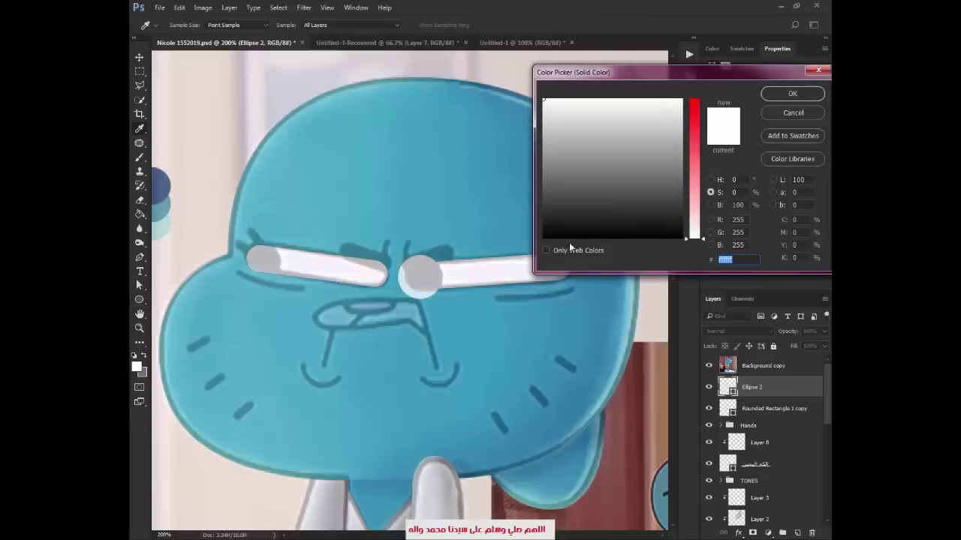
{"action": "key", "text": "Return"}
Colour the pupil dark navy and clip it inside the eye shape
{"action": "left_click", "coordinate": [708, 367]}
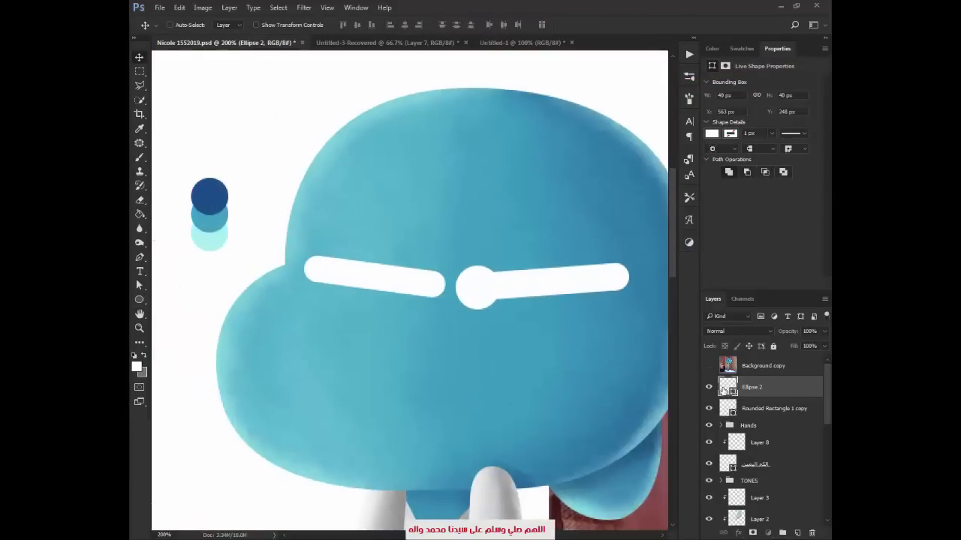
{"action": "double_click", "coordinate": [726, 387]}
{"action": "left_click", "coordinate": [214, 196]}
{"action": "left_click_drag", "start_coordinate": [695, 191], "coordinate": [693, 126]}
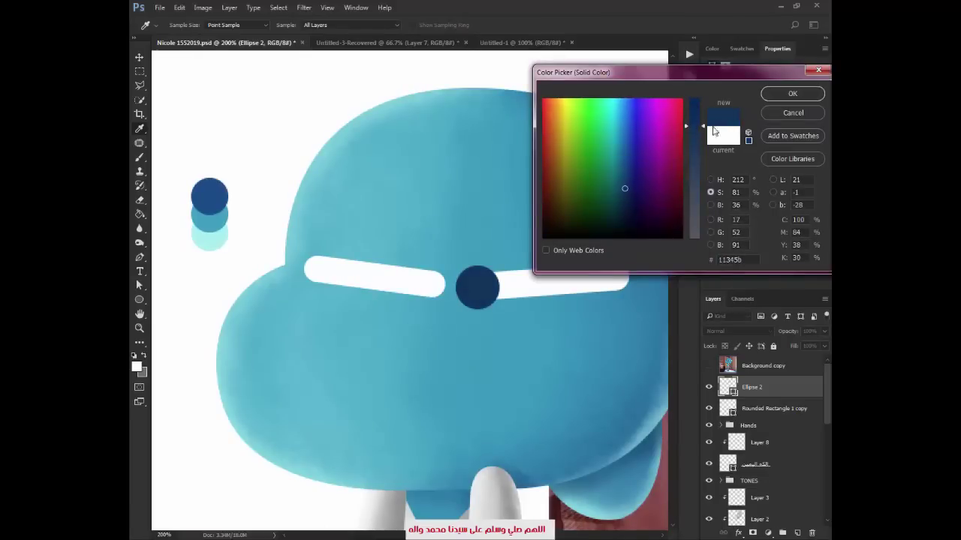
{"action": "left_click", "coordinate": [793, 94]}
{"action": "left_click", "coordinate": [759, 398], "text": "alt"}
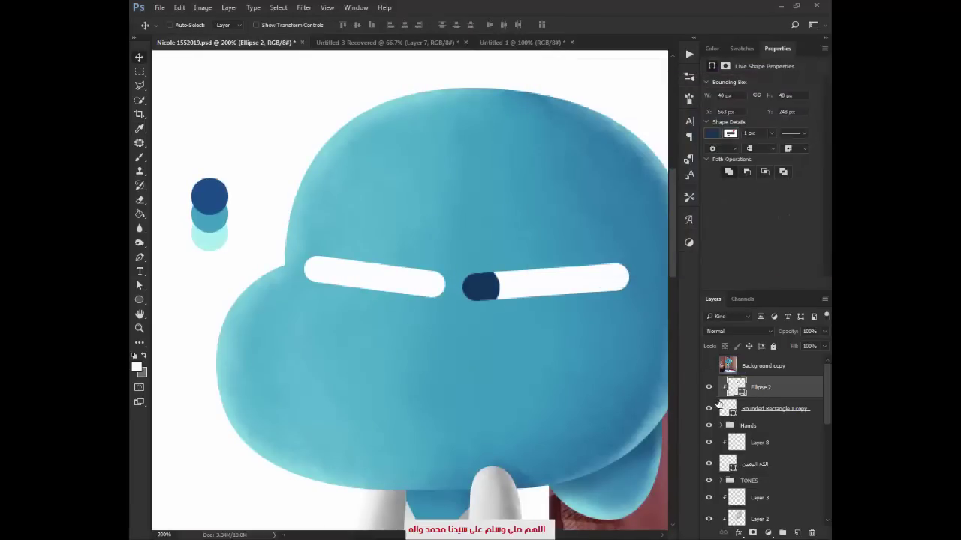
{"action": "left_click", "coordinate": [708, 366]}
Place a copy of the pupil in the left eye and make it slightly smaller
{"action": "mouse_move", "coordinate": [480, 287]}
{"action": "left_mouse_down"}
{"action": "mouse_move", "coordinate": [319, 272]}
{"action": "mouse_move", "coordinate": [328, 290]}
{"action": "left_mouse_up"}
{"action": "key", "text": "ctrl+t"}
{"action": "type", "text": "90"}
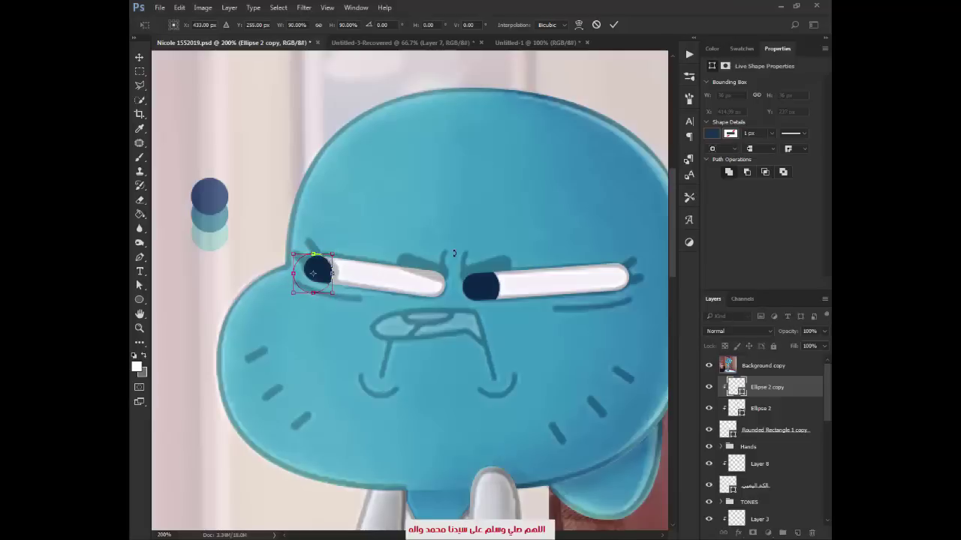
{"action": "key", "text": "Return"}
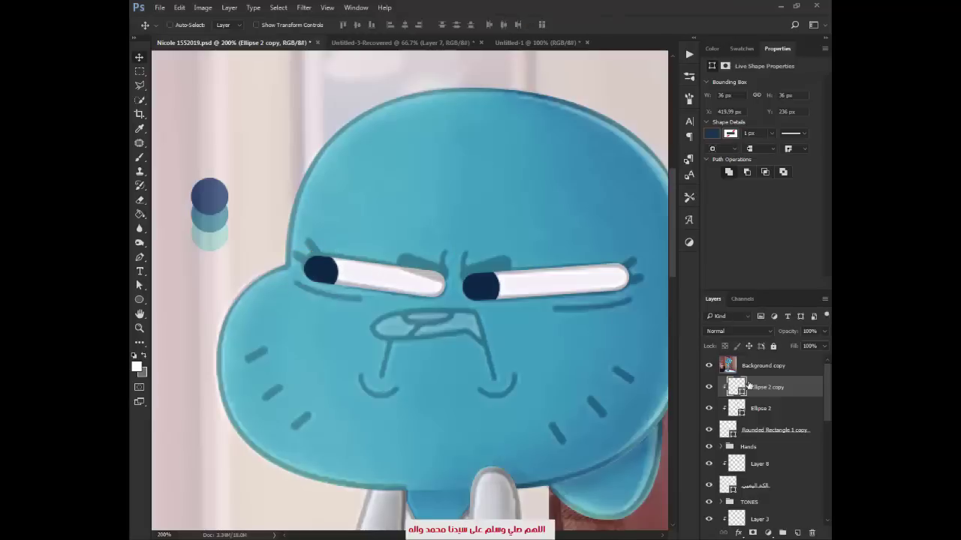
Tilt the left eye-white bar about one degree, then select the Ellipse 2 copy layer
{"action": "key", "text": "a"}
{"action": "left_click", "coordinate": [476, 289]}
{"action": "key", "text": "ctrl+t"}
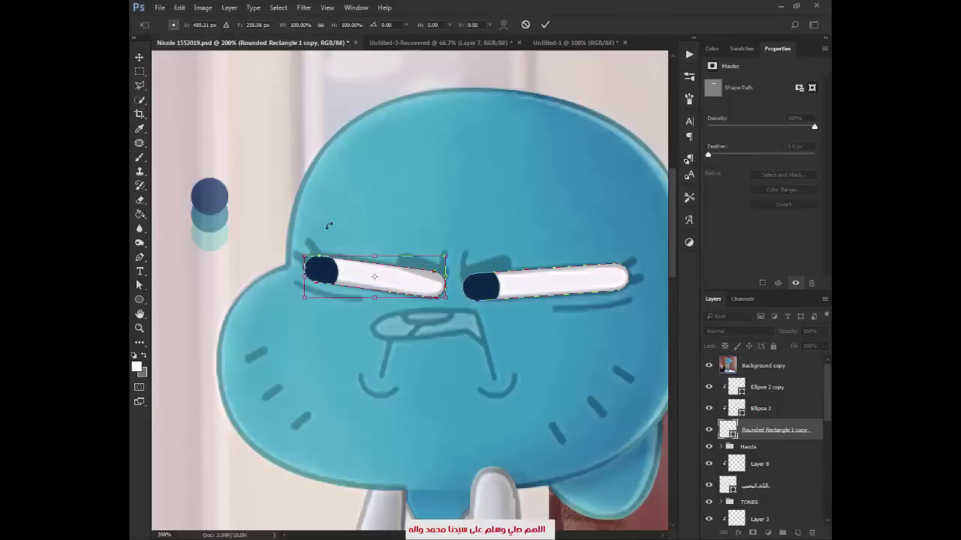
{"action": "left_click_drag", "start_coordinate": [329, 225], "coordinate": [329, 226]}
{"action": "key", "text": "Return"}
{"action": "key", "text": "v"}
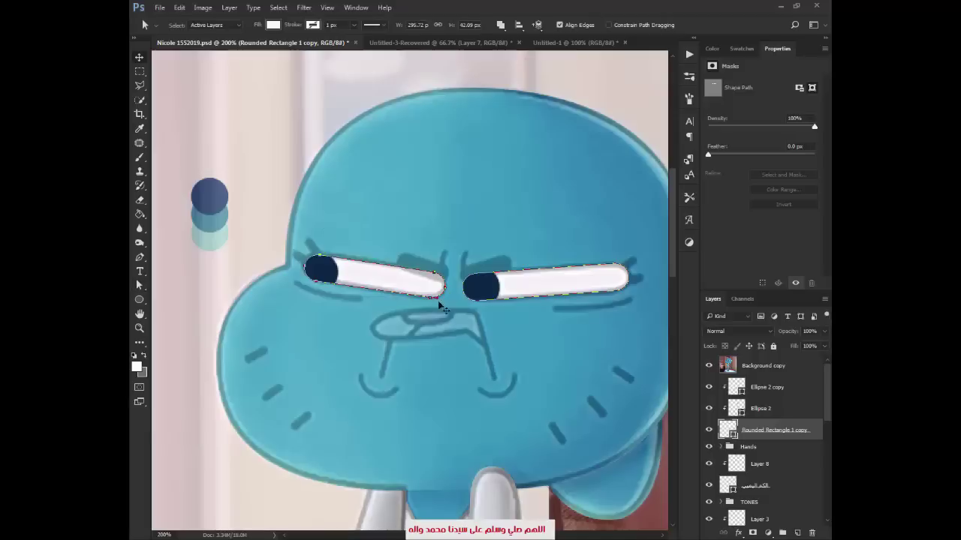
{"action": "left_click", "coordinate": [765, 387]}
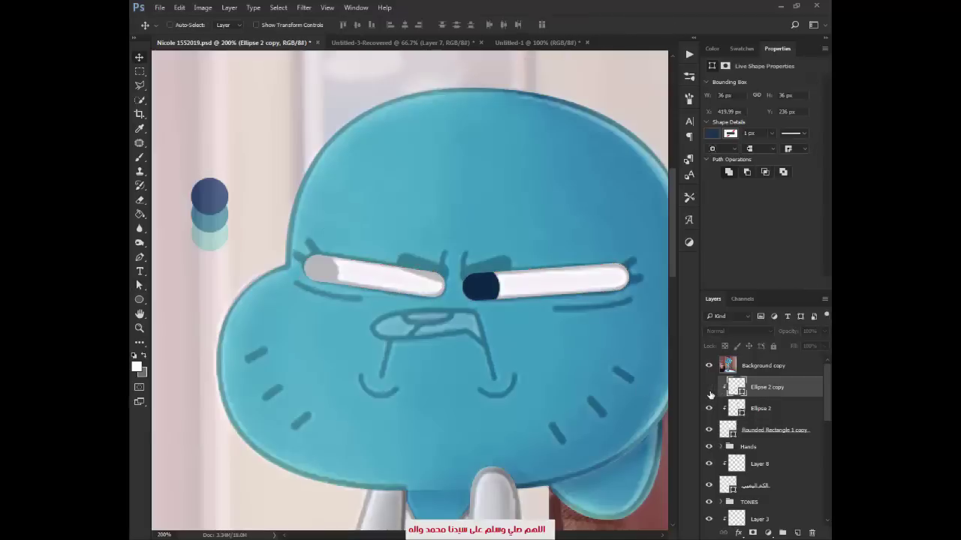
Draw a dark rounded-rectangle eyebrow bar and rotate it to slant down toward the nose
{"action": "right_click", "coordinate": [138, 300]}
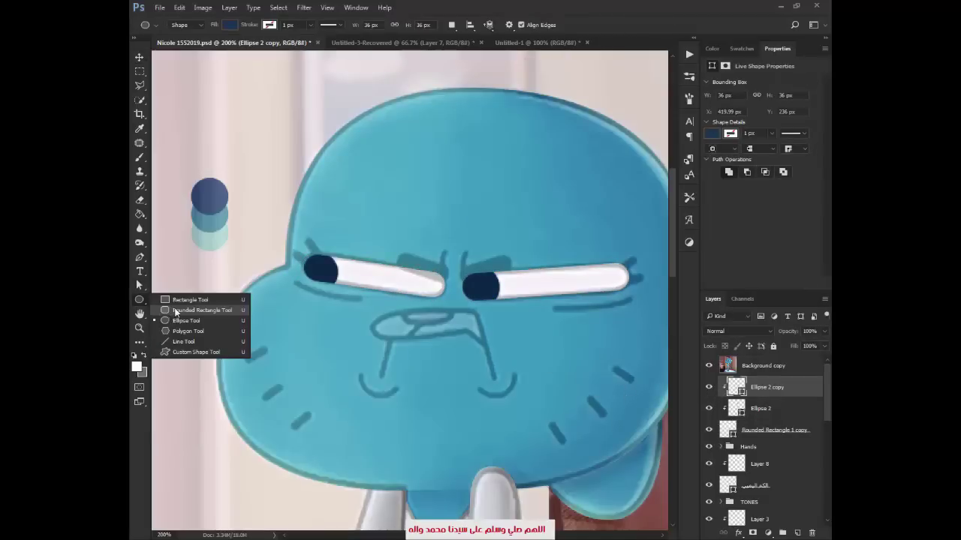
{"action": "left_click", "coordinate": [180, 319]}
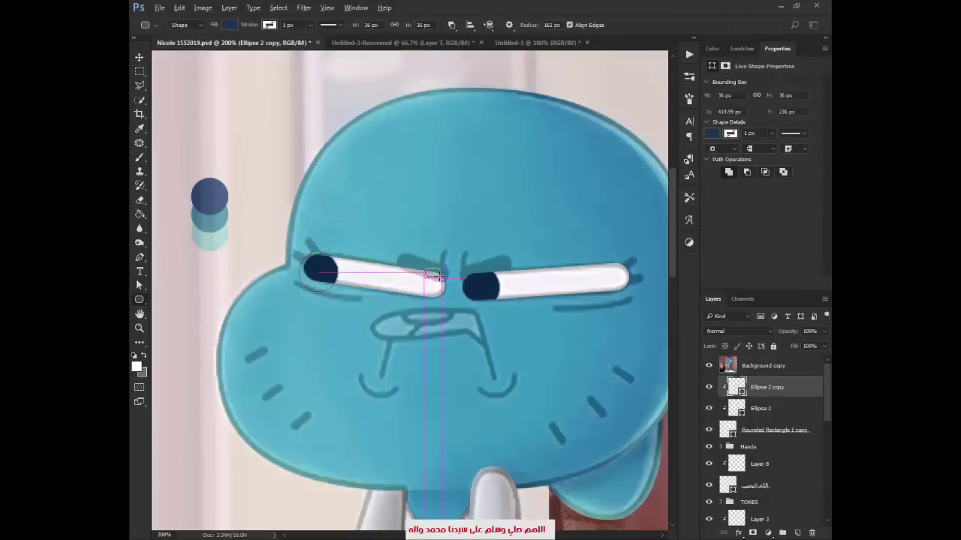
{"action": "mouse_move", "coordinate": [430, 272]}
{"action": "left_mouse_down"}
{"action": "mouse_move", "coordinate": [451, 279]}
{"action": "mouse_move", "coordinate": [455, 296]}
{"action": "mouse_move", "coordinate": [424, 270]}
{"action": "mouse_move", "coordinate": [529, 289]}
{"action": "mouse_move", "coordinate": [575, 250]}
{"action": "mouse_move", "coordinate": [557, 272]}
{"action": "mouse_move", "coordinate": [569, 281]}
{"action": "left_mouse_up"}
{"action": "key", "text": "ctrl+t"}
{"action": "key", "text": "Return"}
{"action": "key", "text": "ctrl+t"}
{"action": "key", "text": "Return"}
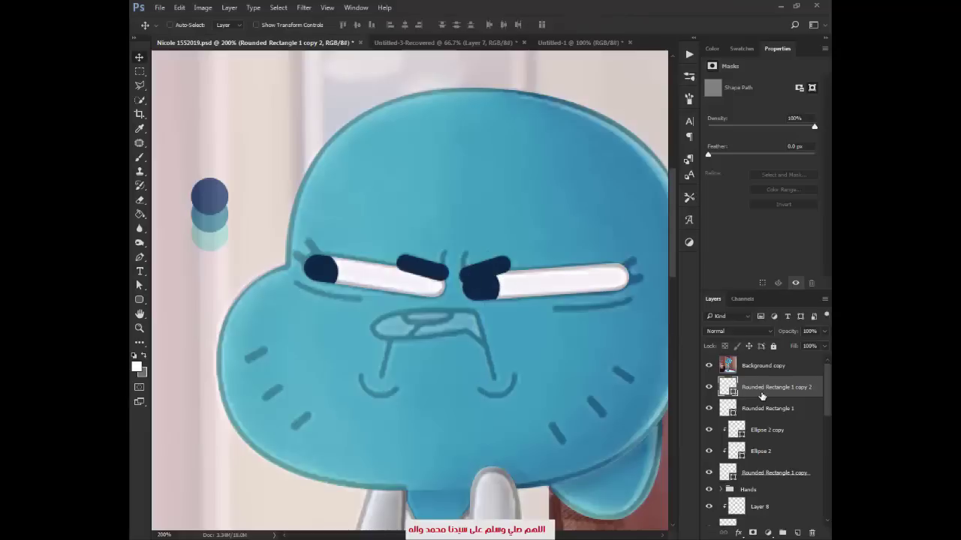
{"action": "left_click", "coordinate": [708, 367]}
{"action": "left_click", "coordinate": [708, 367]}
Finish the eyebrow and trace a pointed mouth outline below the eyes with the Pen Tool
{"action": "key", "text": "p"}
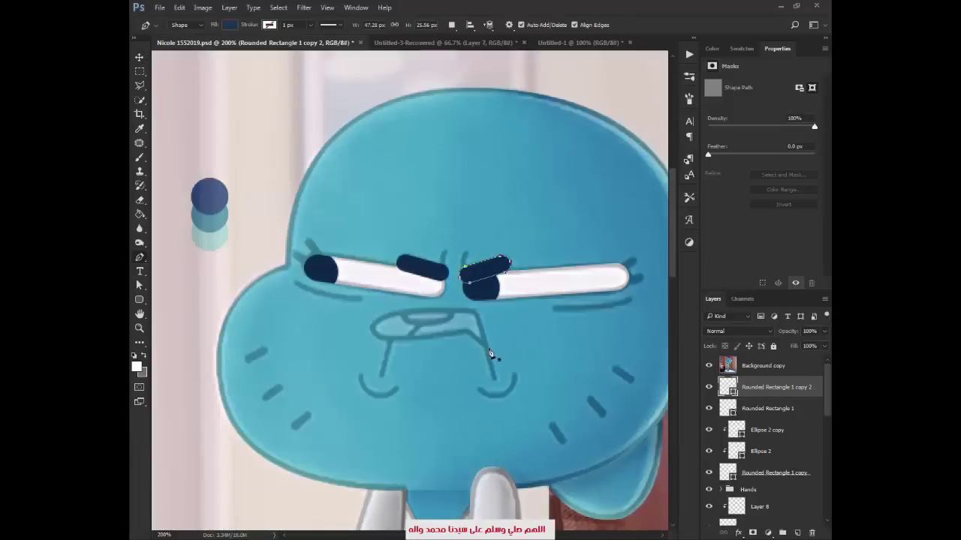
{"action": "key", "text": "Return"}
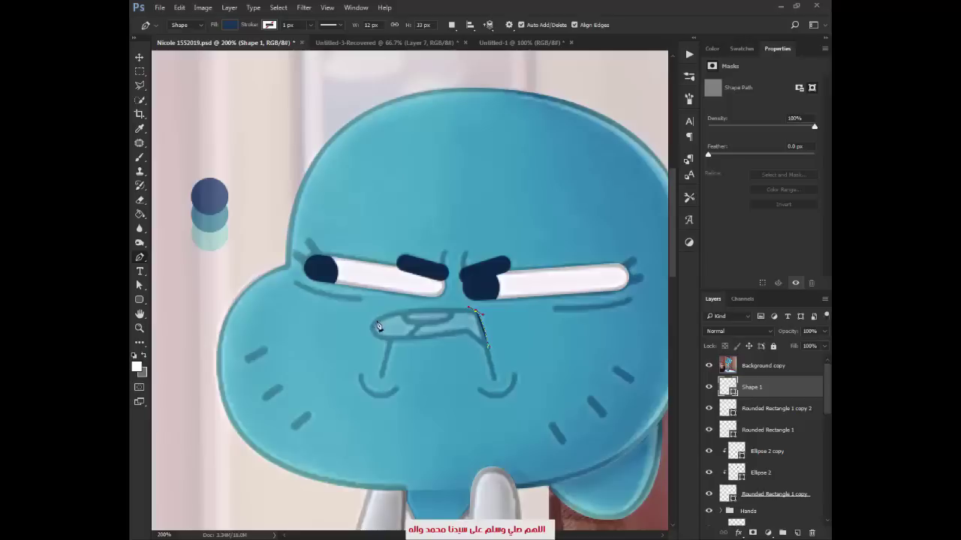
{"action": "left_click", "coordinate": [361, 332]}
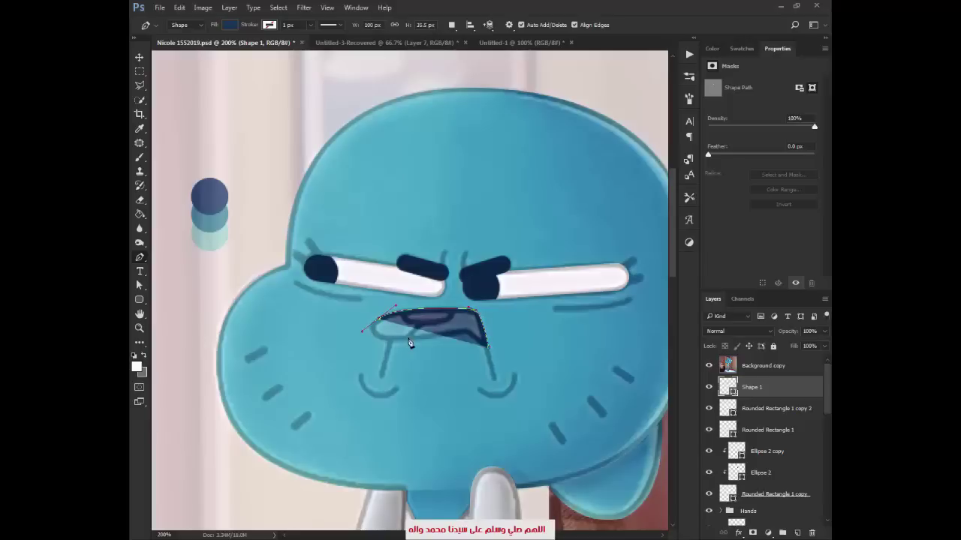
{"action": "left_click", "coordinate": [475, 338]}
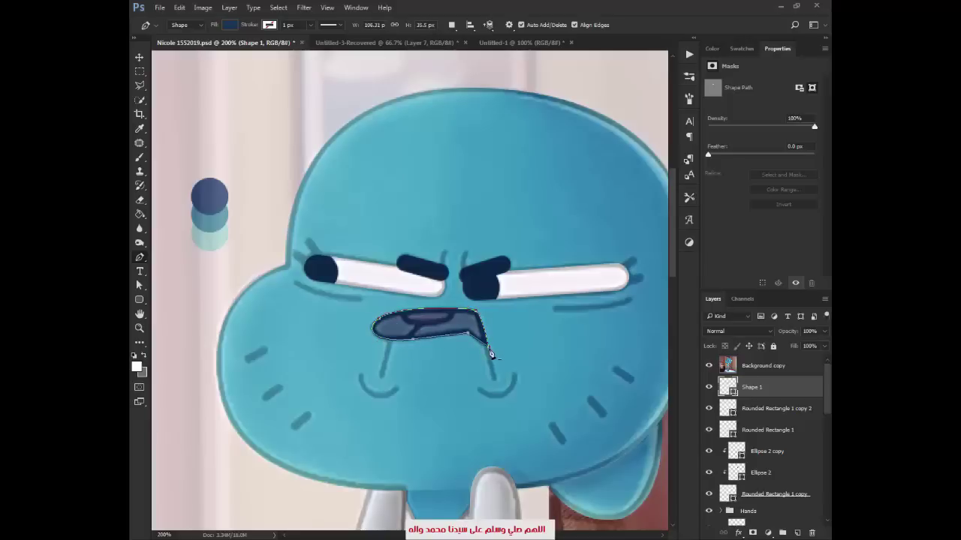
Give the mouth shape a light greyish-blue fill
{"action": "left_click", "coordinate": [729, 366]}
{"action": "key", "text": "v"}
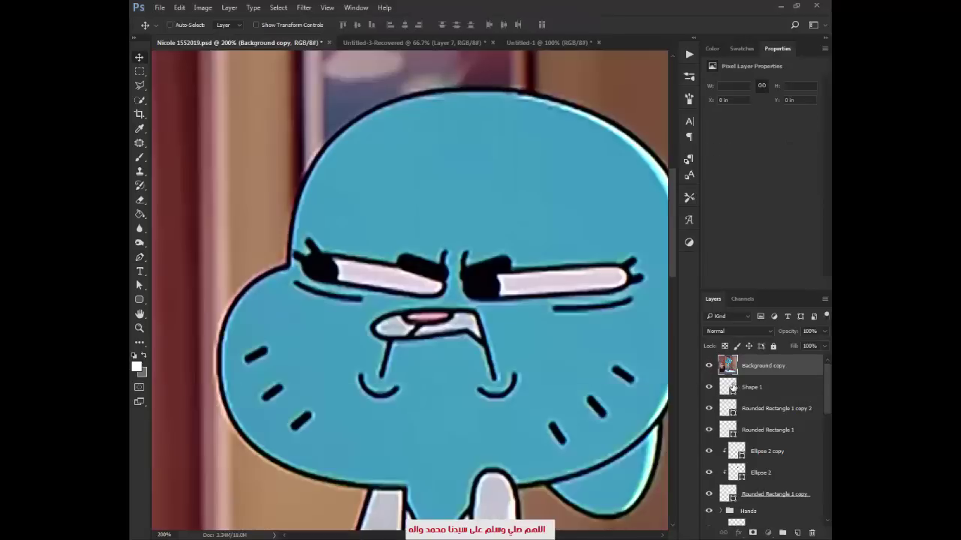
{"action": "double_click", "coordinate": [729, 387]}
{"action": "left_click", "coordinate": [692, 206]}
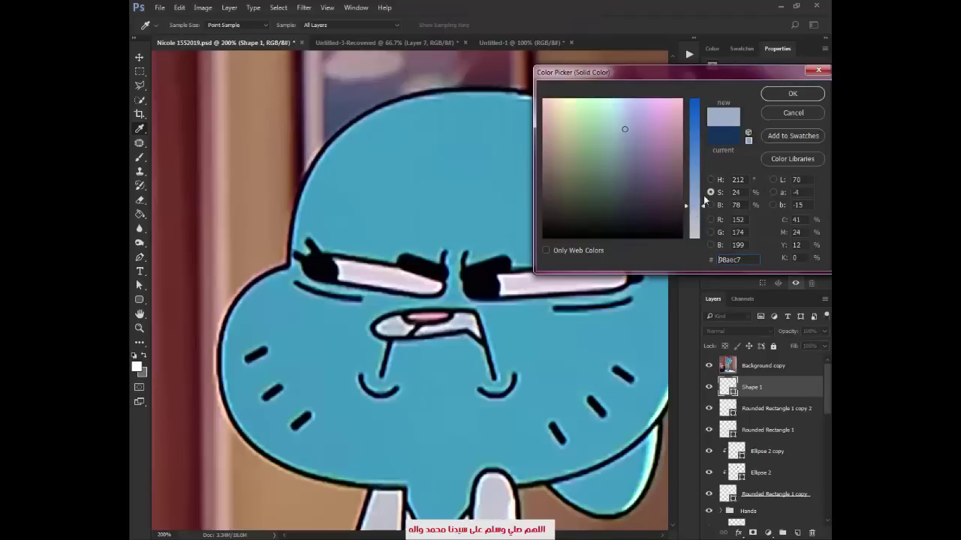
{"action": "key", "text": "Return"}
Change the mouth fill to light cyan sampled from the reference, then compare against the reference
{"action": "left_click", "coordinate": [708, 366]}
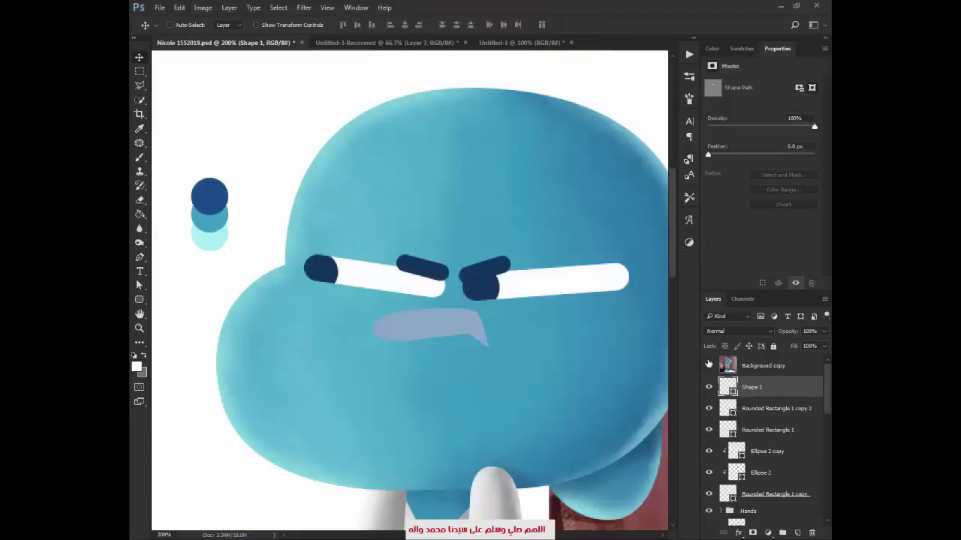
{"action": "double_click", "coordinate": [728, 388]}
{"action": "left_click", "coordinate": [218, 237]}
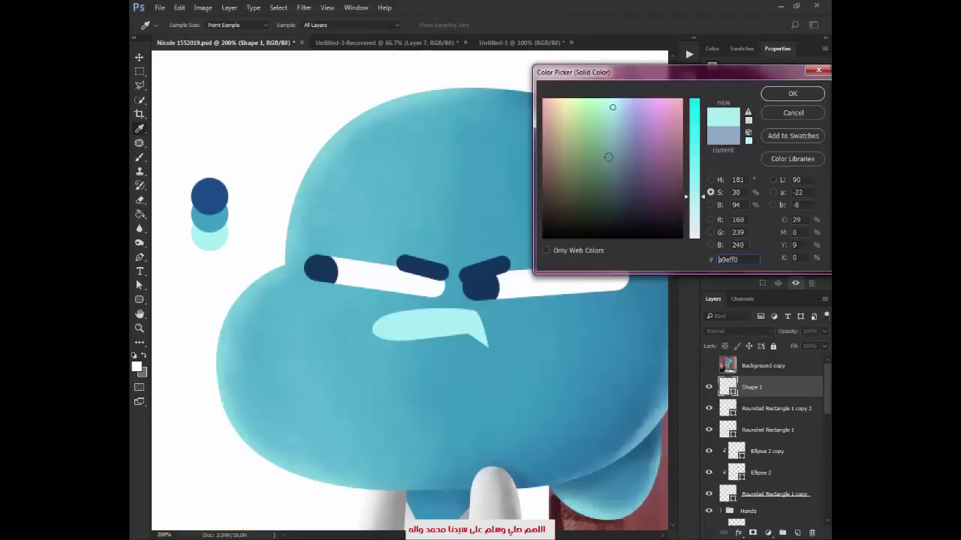
{"action": "key", "text": "Return"}
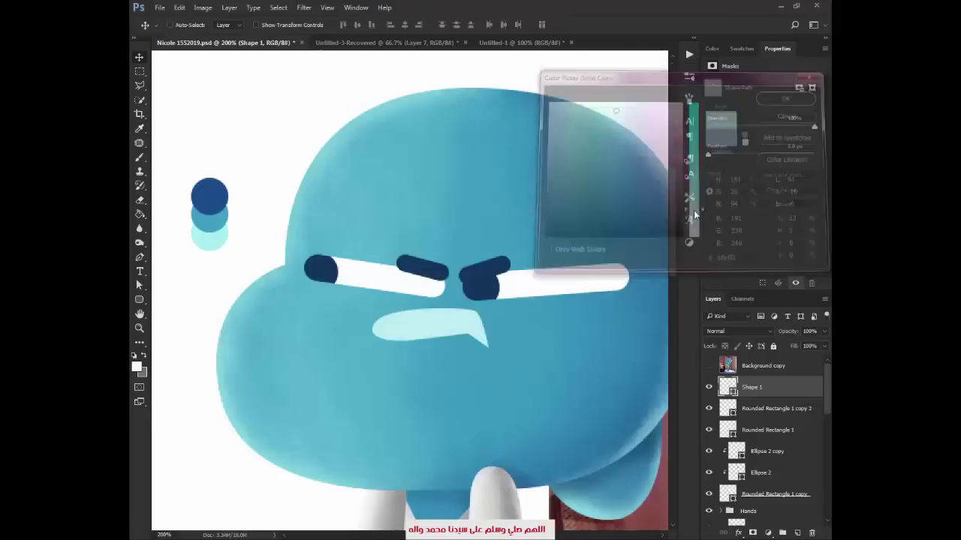
{"action": "left_click", "coordinate": [708, 365]}
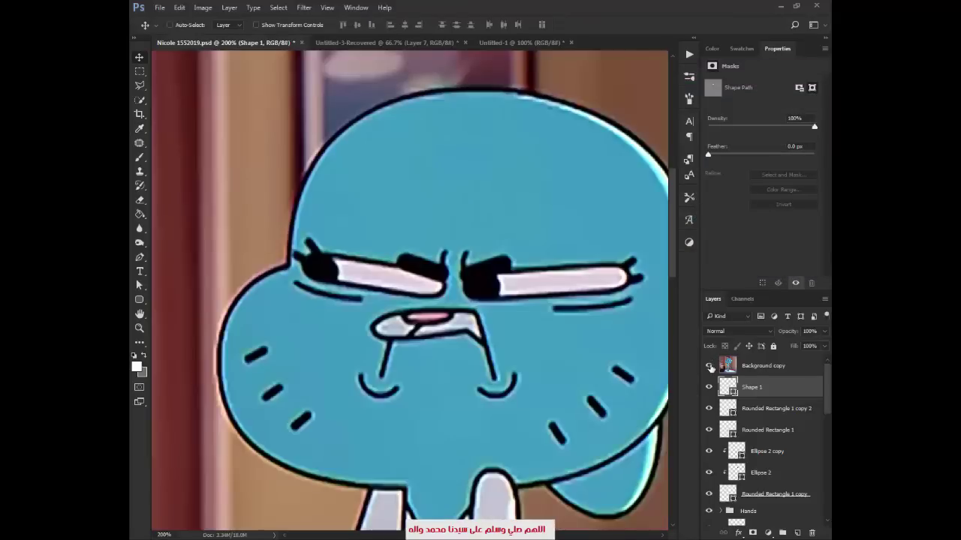
{"action": "left_click", "coordinate": [708, 365]}
{"action": "left_click", "coordinate": [762, 366]}
Fade the reference to 20% opacity and draw a small oval over the mouth for the tongue
{"action": "key", "text": "4"}
{"action": "key", "text": "2"}
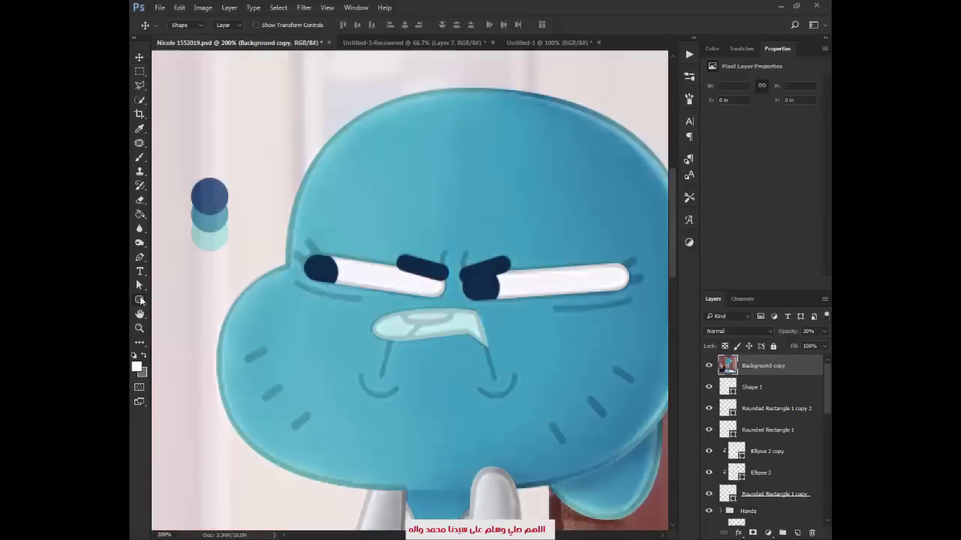
{"action": "right_click", "coordinate": [140, 300]}
{"action": "left_click", "coordinate": [191, 324]}
{"action": "left_click_drag", "start_coordinate": [426, 315], "coordinate": [452, 326]}
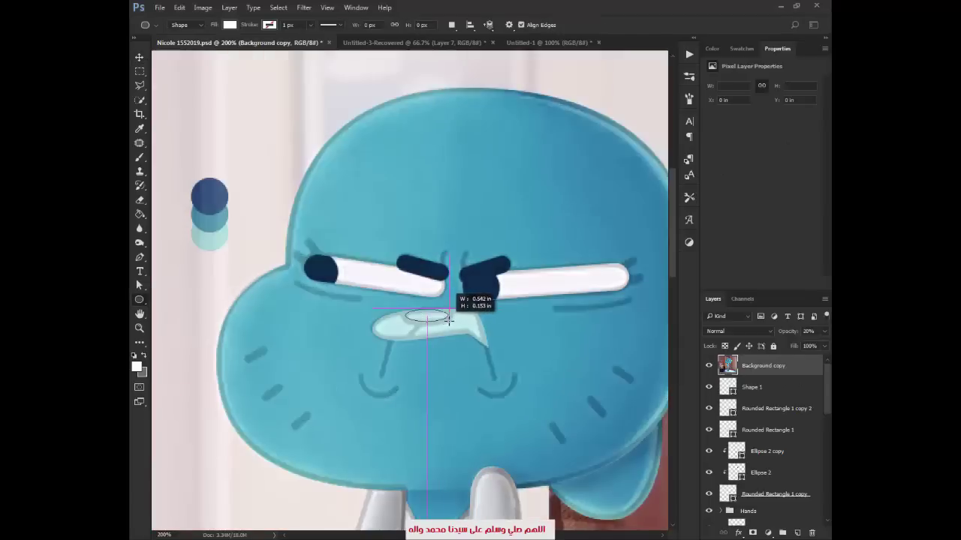
Fill the tongue oval with pink
{"action": "key", "text": "v"}
{"action": "left_click", "coordinate": [762, 388]}
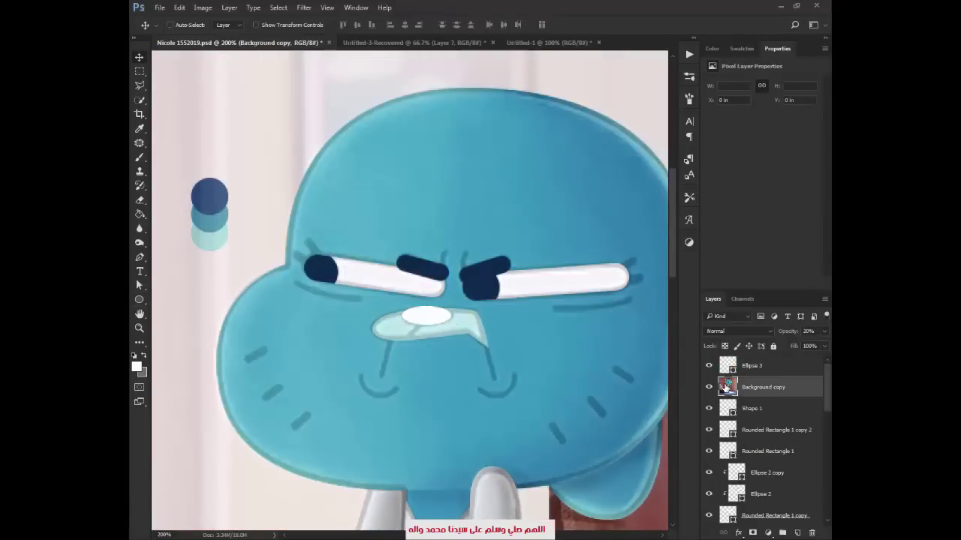
{"action": "key", "text": "0"}
{"action": "left_click", "coordinate": [709, 365]}
{"action": "double_click", "coordinate": [728, 365]}
{"action": "left_click", "coordinate": [442, 313]}
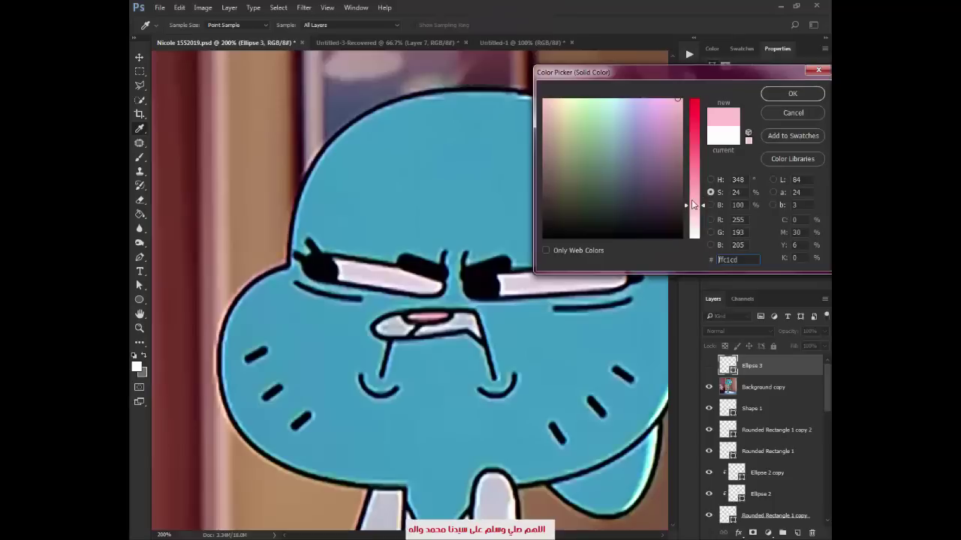
{"action": "left_click", "coordinate": [770, 97]}
{"action": "left_click", "coordinate": [708, 387]}
{"action": "left_click", "coordinate": [708, 366]}
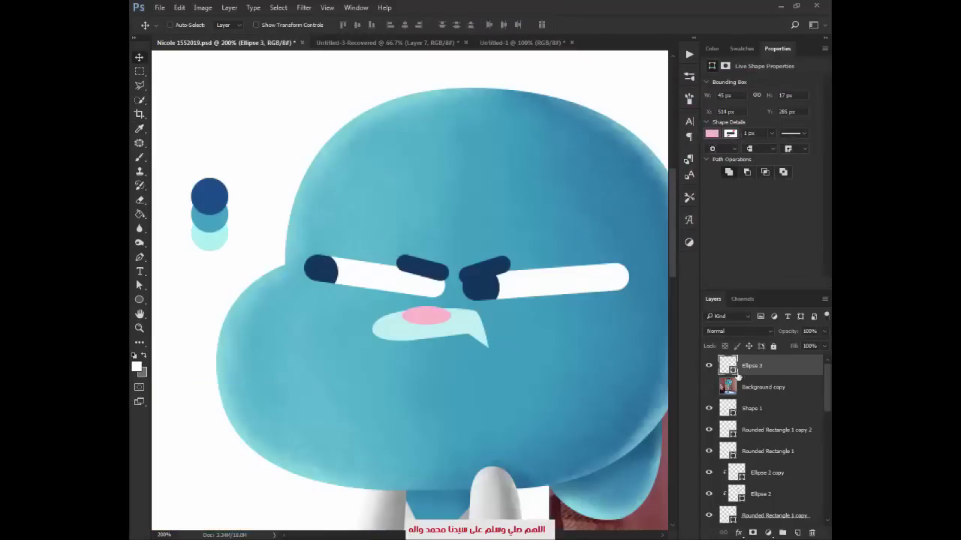
Place the tongue layer above the mouth, clip it inside the mouth shape, and fit the view
{"action": "left_click_drag", "start_coordinate": [732, 366], "coordinate": [741, 391]}
{"action": "key", "text": "ctrl+alt+g"}
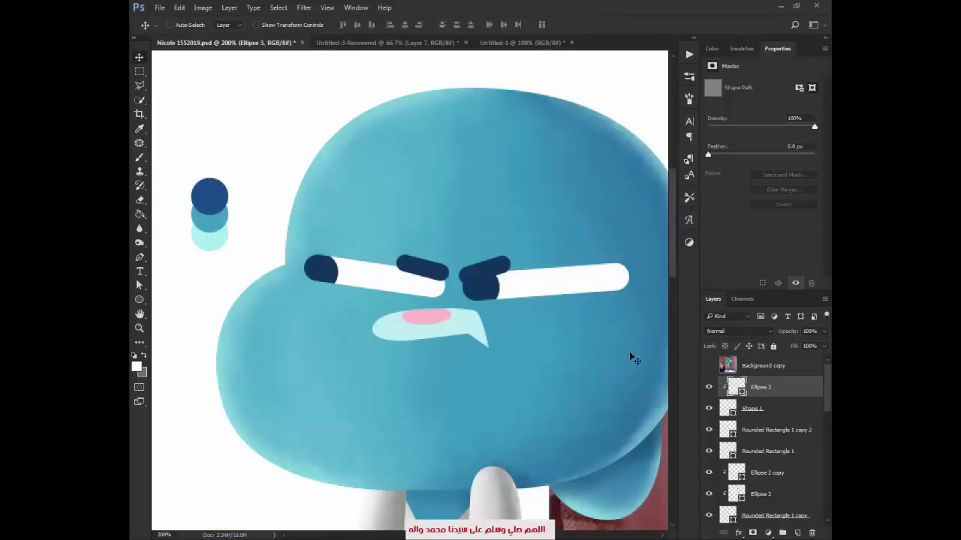
{"action": "left_click", "coordinate": [541, 314], "text": "alt"}
{"action": "key", "text": "ctrl+1"}
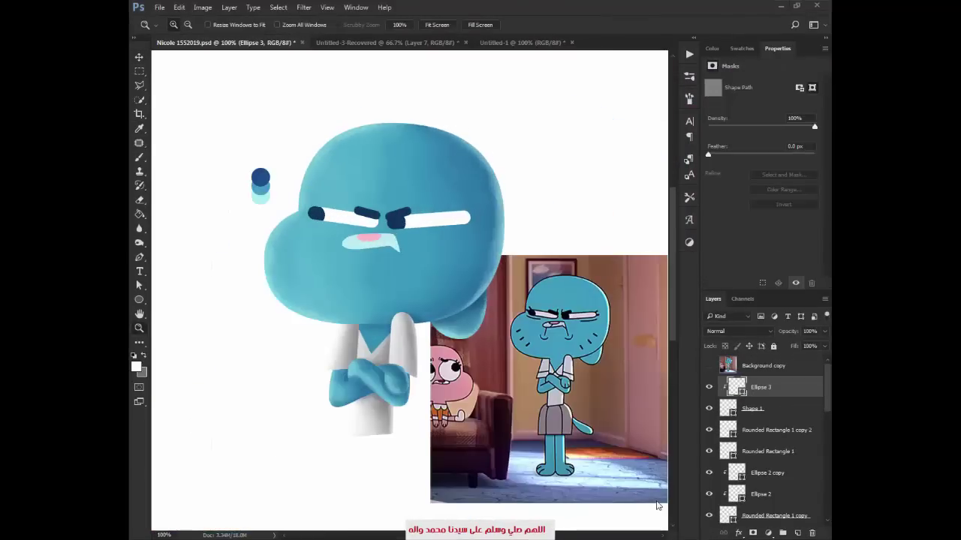
Zoom in on the face and show the reference faded to about 20% opacity
{"action": "left_click", "coordinate": [381, 277]}
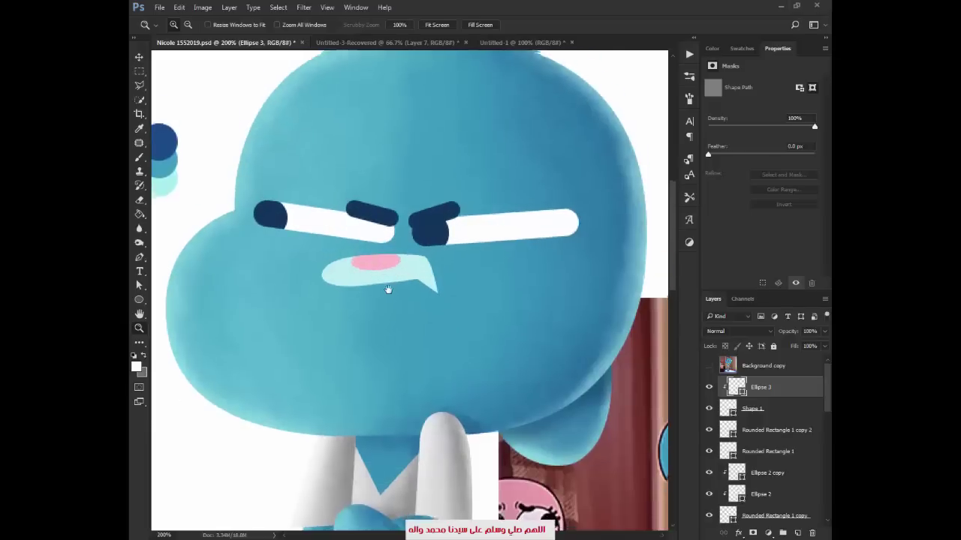
{"action": "left_click", "coordinate": [708, 365]}
{"action": "left_click", "coordinate": [758, 365]}
{"action": "key", "text": "Return"}
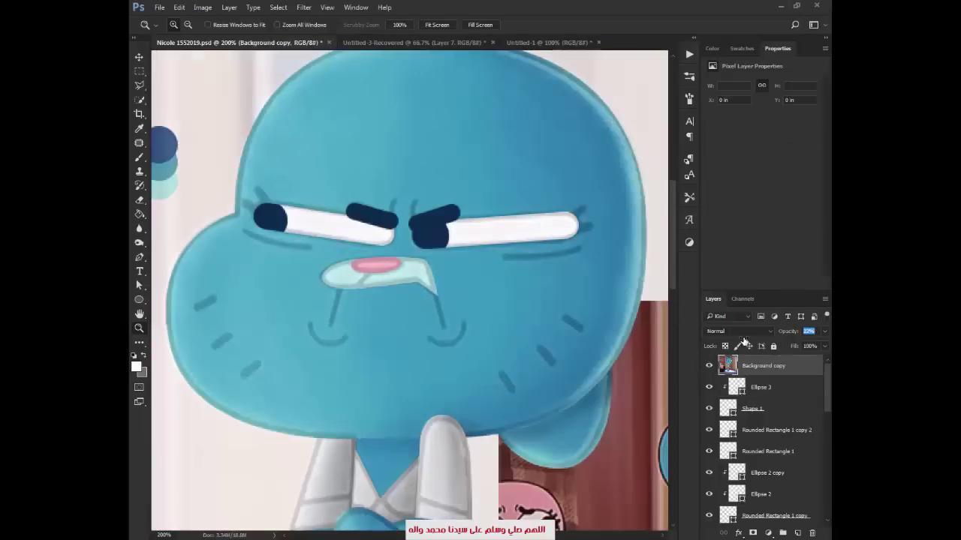
Start a 10%-opacity Pen Tool outline for the crease below the mouth's left corner
{"action": "key", "text": "p"}
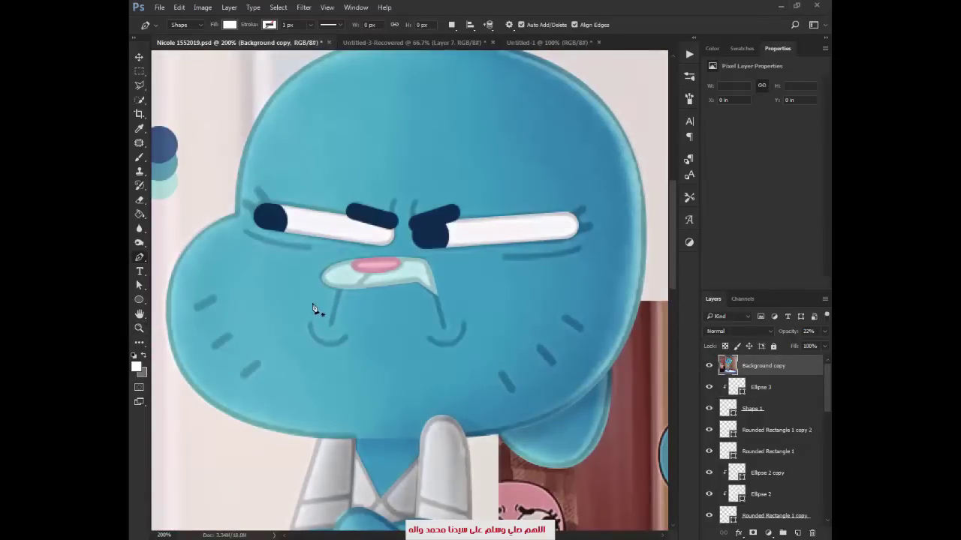
{"action": "left_click", "coordinate": [312, 297]}
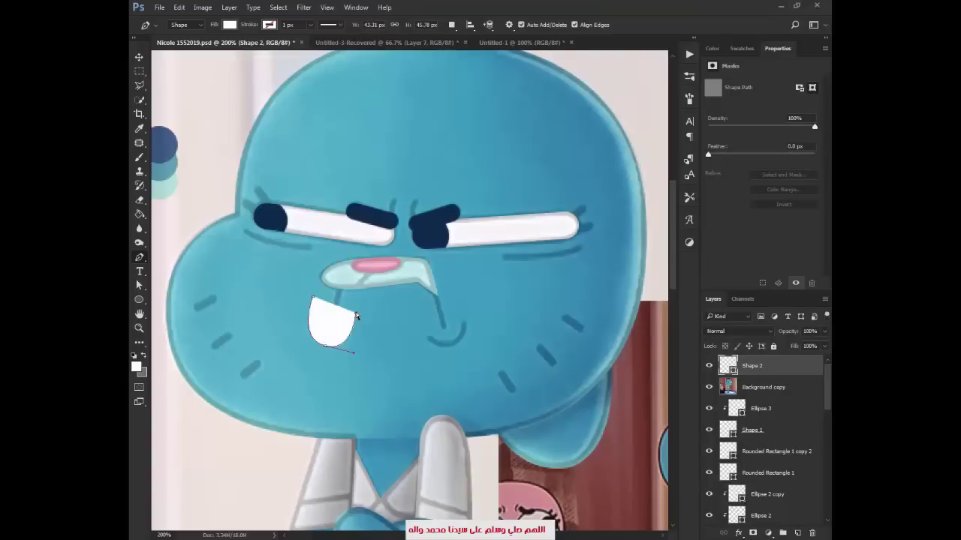
{"action": "key", "text": "1"}
{"action": "key", "text": "a"}
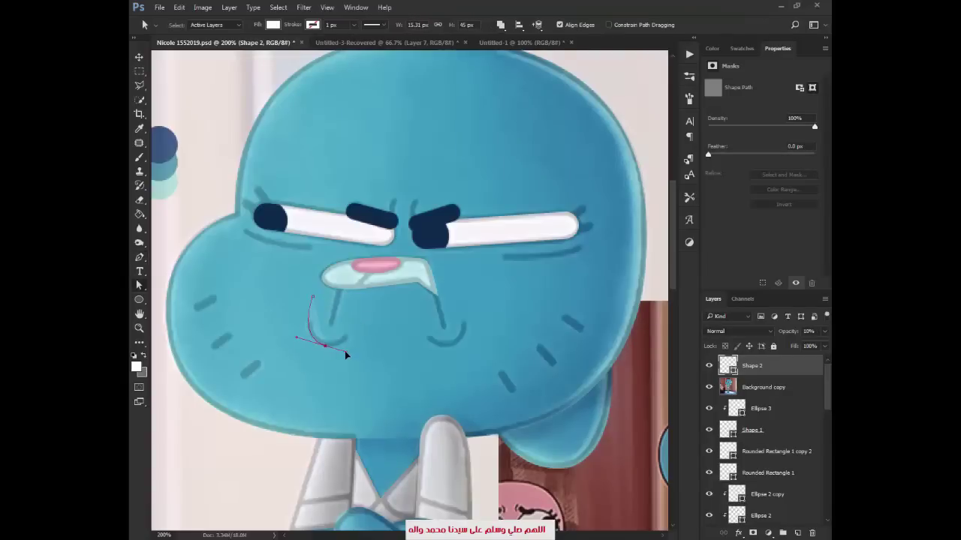
{"action": "key", "text": "p"}
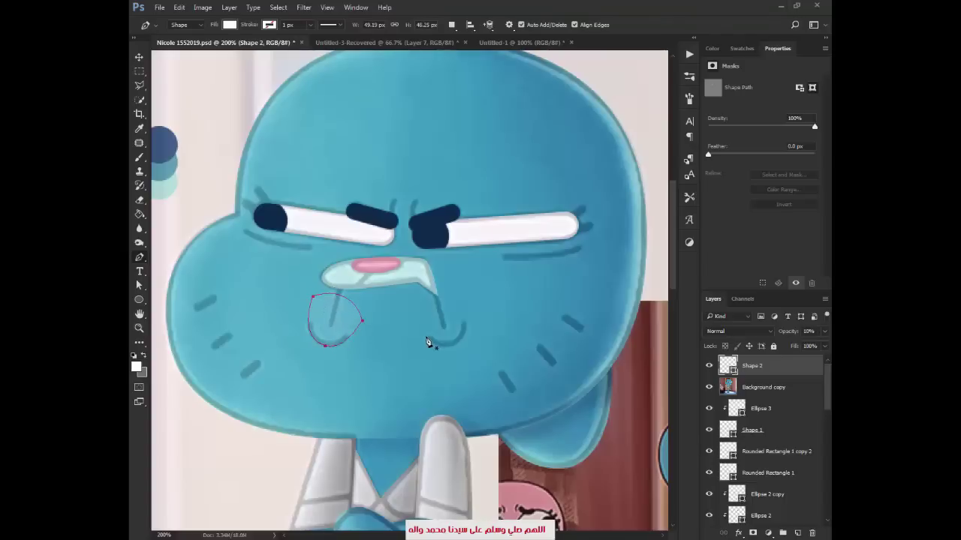
Duplicate the translucent cheek circle onto the right cheek, rotated about -46°
{"action": "key", "text": "v"}
{"action": "left_click_drag", "start_coordinate": [345, 323], "coordinate": [462, 323]}
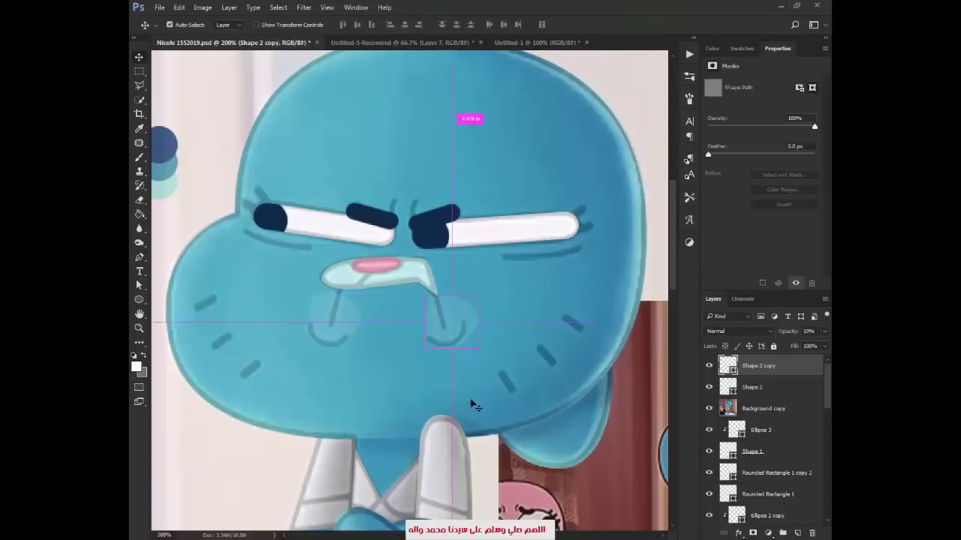
{"action": "key", "text": "ctrl+t"}
{"action": "left_click_drag", "start_coordinate": [477, 390], "coordinate": [559, 364]}
{"action": "left_click_drag", "start_coordinate": [454, 322], "coordinate": [460, 326]}
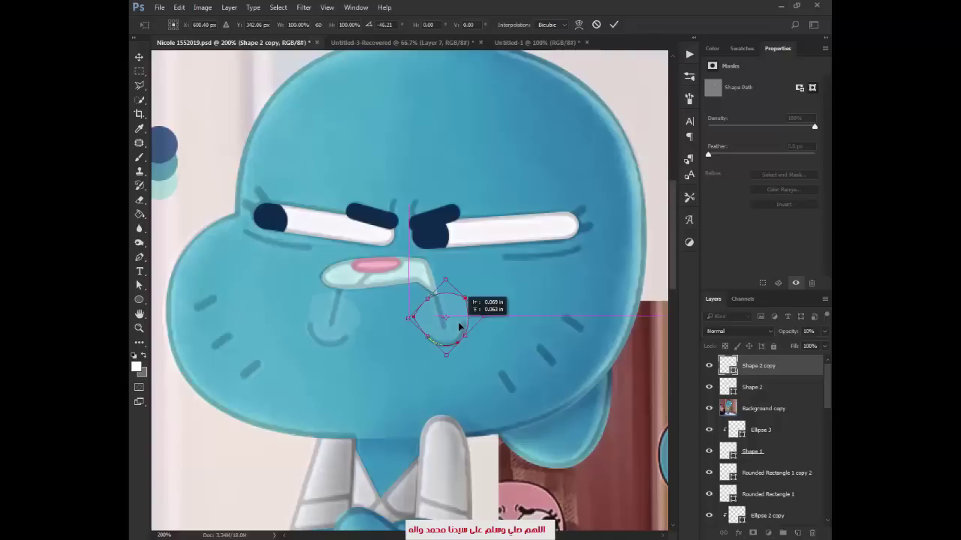
{"action": "key", "text": "Return"}
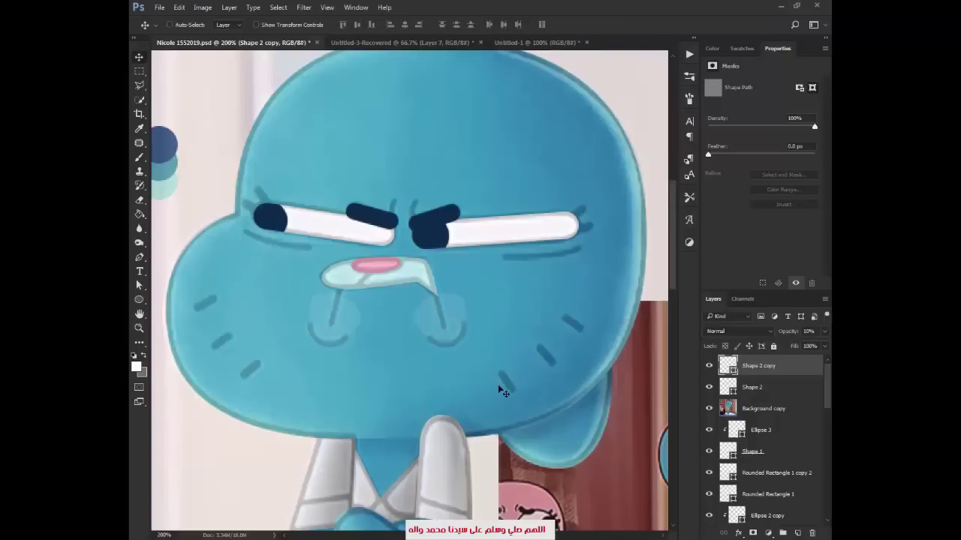
Draw pale wedge shapes over the right and left eyes at 20% opacity
{"action": "key", "text": "p"}
{"action": "left_click", "coordinate": [500, 258]}
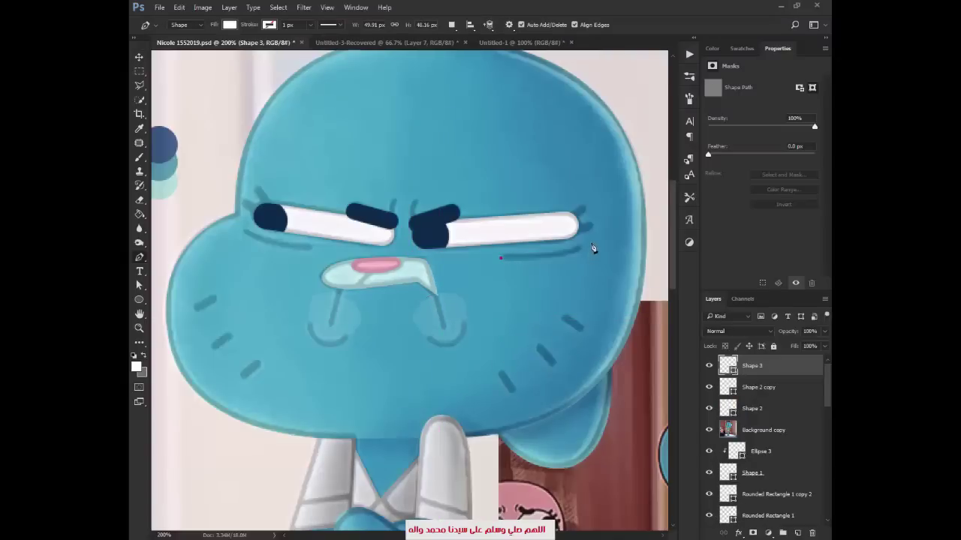
{"action": "left_click", "coordinate": [500, 258]}
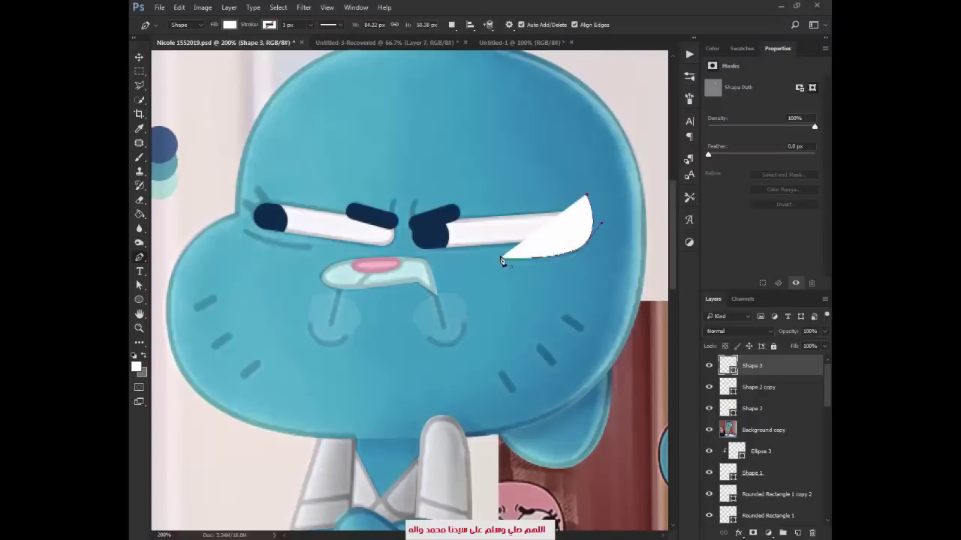
{"action": "left_click_drag", "start_coordinate": [512, 335], "coordinate": [515, 336]}
{"action": "key", "text": "2"}
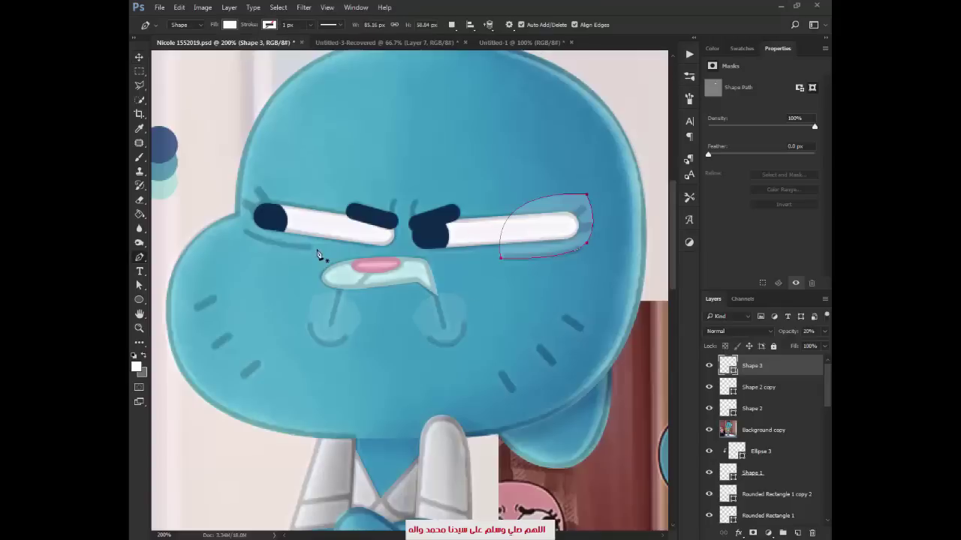
{"action": "left_click", "coordinate": [319, 247]}
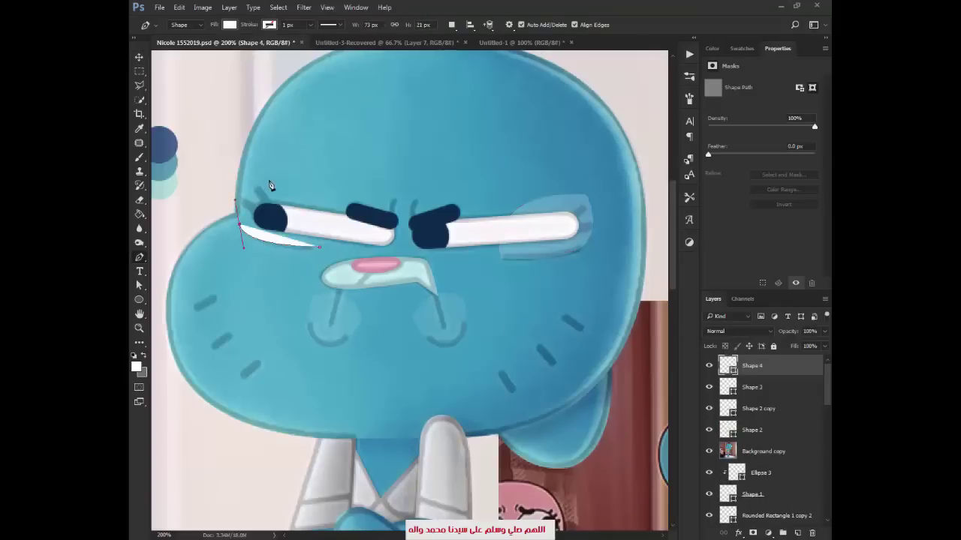
{"action": "left_click", "coordinate": [272, 181]}
{"action": "left_click", "coordinate": [319, 247]}
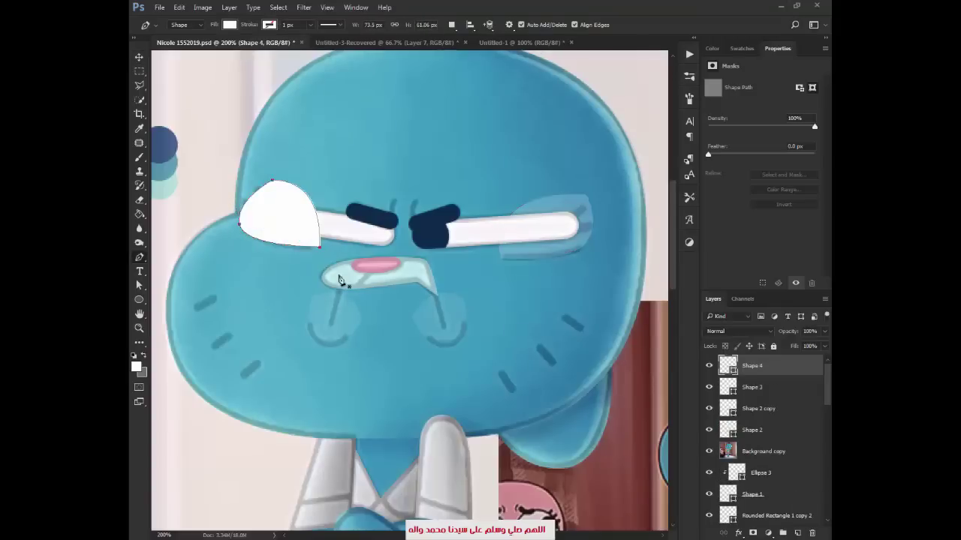
{"action": "key", "text": "2"}
Draw a small white shape between the furrowed brows and select the new shape layers
{"action": "key", "text": "z"}
{"action": "left_click", "coordinate": [398, 228]}
{"action": "key", "text": "p"}
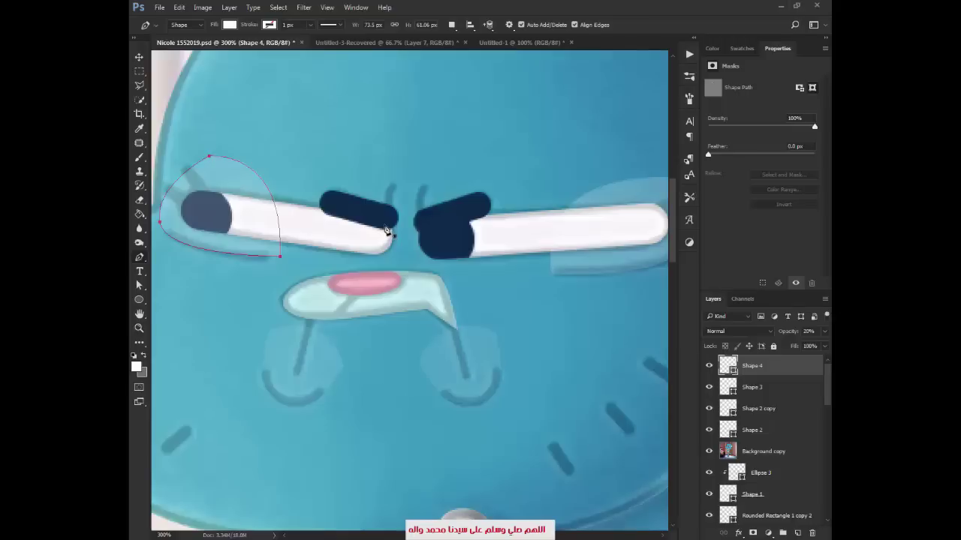
{"action": "left_click", "coordinate": [385, 224]}
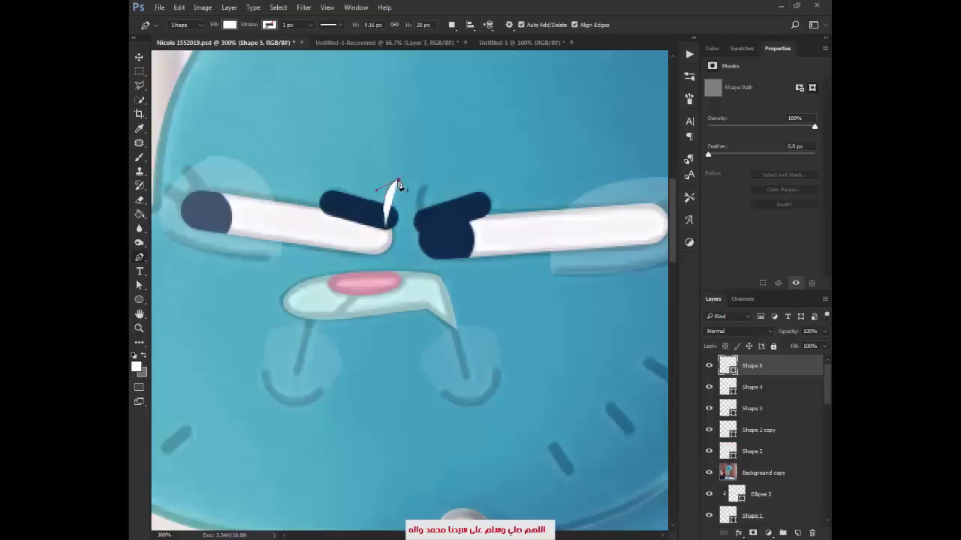
{"action": "left_click", "coordinate": [427, 180]}
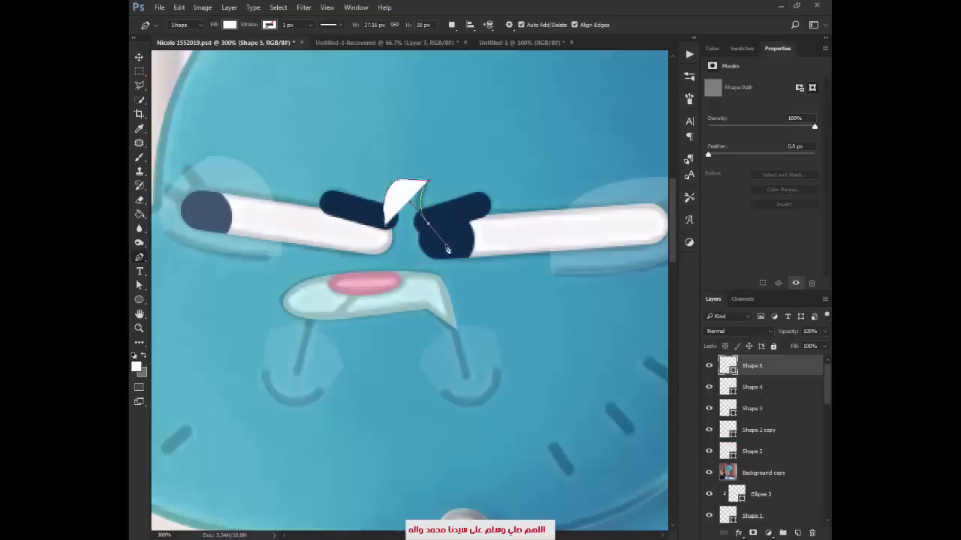
{"action": "left_click_drag", "start_coordinate": [447, 250], "coordinate": [446, 245]}
{"action": "left_click", "coordinate": [385, 228]}
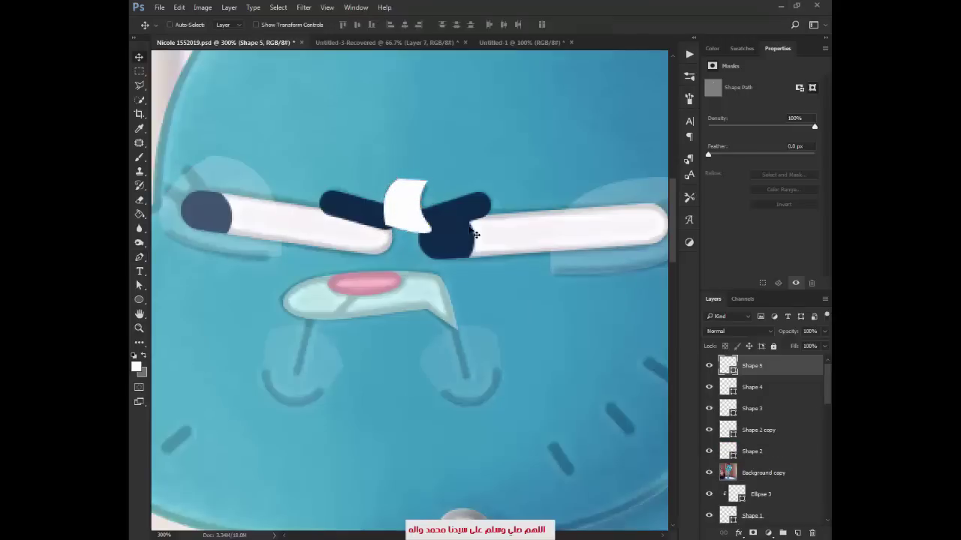
{"action": "key", "text": "ctrl+1"}
{"action": "key", "text": "v"}
{"action": "left_click", "coordinate": [759, 449], "text": "shift"}
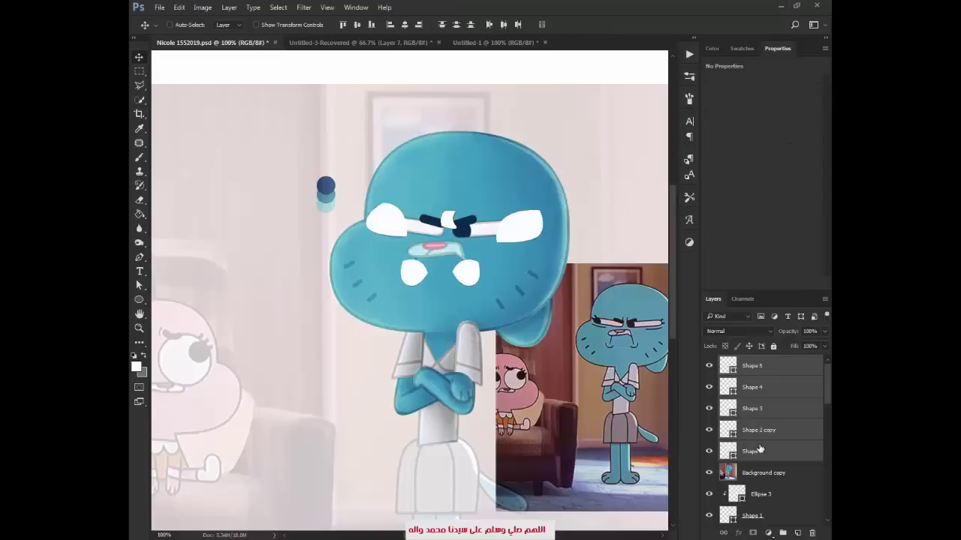
Merge the new shapes, hide Background copy, and load their selection onto a new layer
{"action": "key", "text": "ctrl+e"}
{"action": "left_click", "coordinate": [709, 387]}
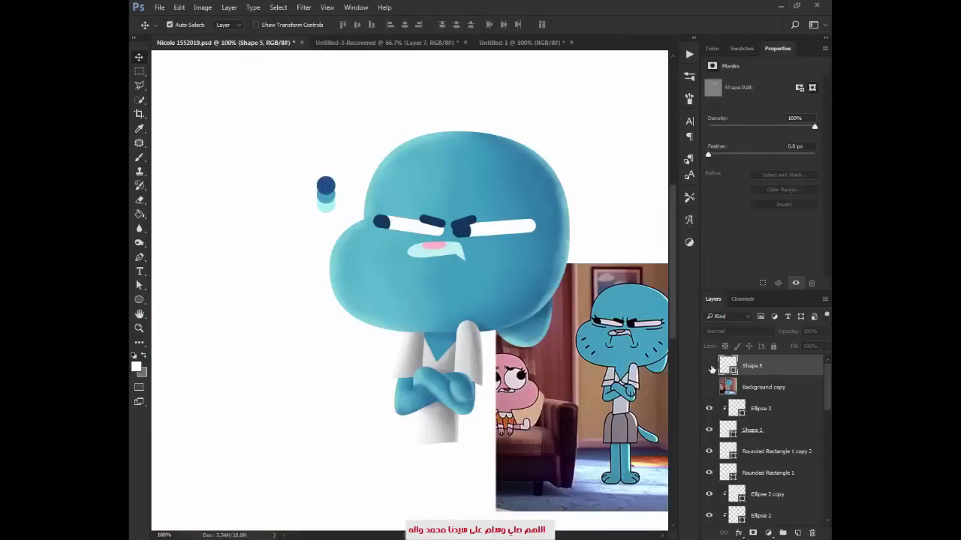
{"action": "key", "text": "z"}
{"action": "left_click", "coordinate": [450, 241]}
{"action": "left_click", "coordinate": [760, 408]}
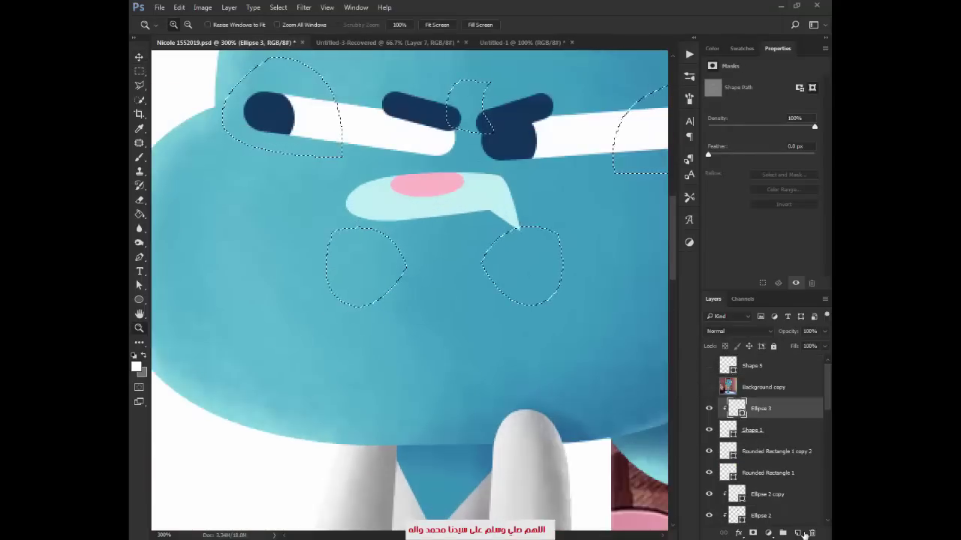
{"action": "left_click", "coordinate": [803, 534]}
{"action": "key", "text": "b"}
{"action": "scroll", "coordinate": [323, 230], "scroll_direction": "up", "scroll_amount": 3}
{"action": "scroll", "coordinate": [323, 230], "scroll_direction": "left", "scroll_amount": 3}
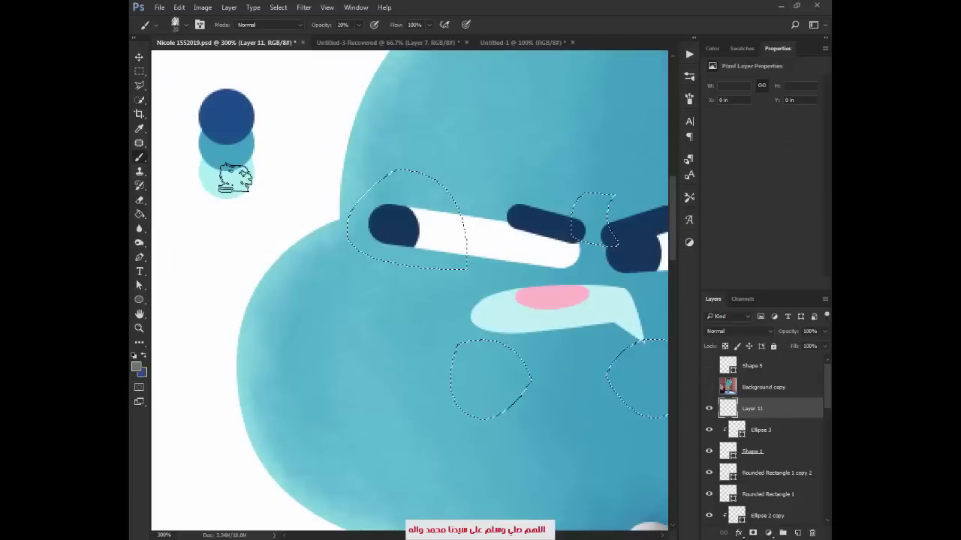
{"action": "scroll", "coordinate": [348, 264], "scroll_direction": "down", "scroll_amount": 3}
{"action": "scroll", "coordinate": [348, 264], "scroll_direction": "right", "scroll_amount": 3}
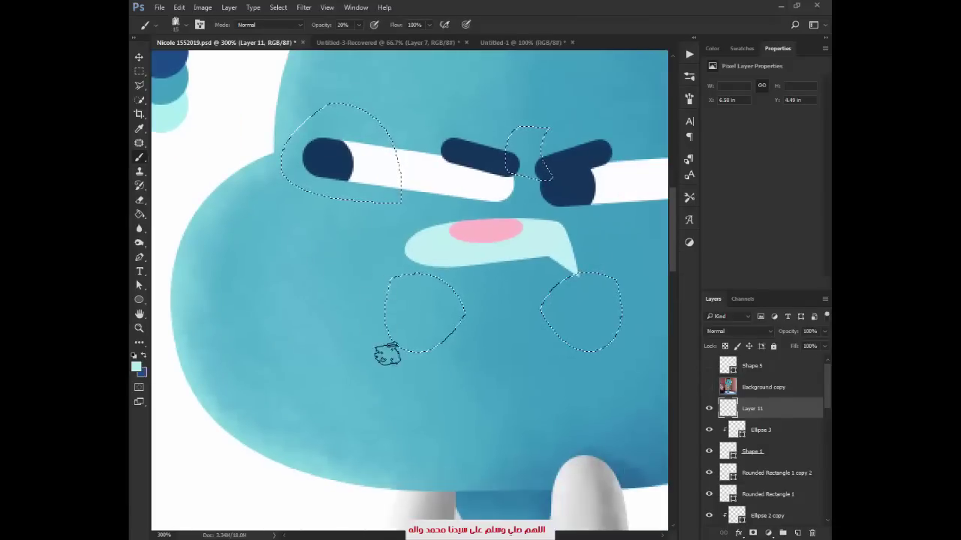
Brush lighter blue, then dark blue soft shading into the lower left cheek
{"action": "left_click_drag", "start_coordinate": [387, 356], "coordinate": [377, 325]}
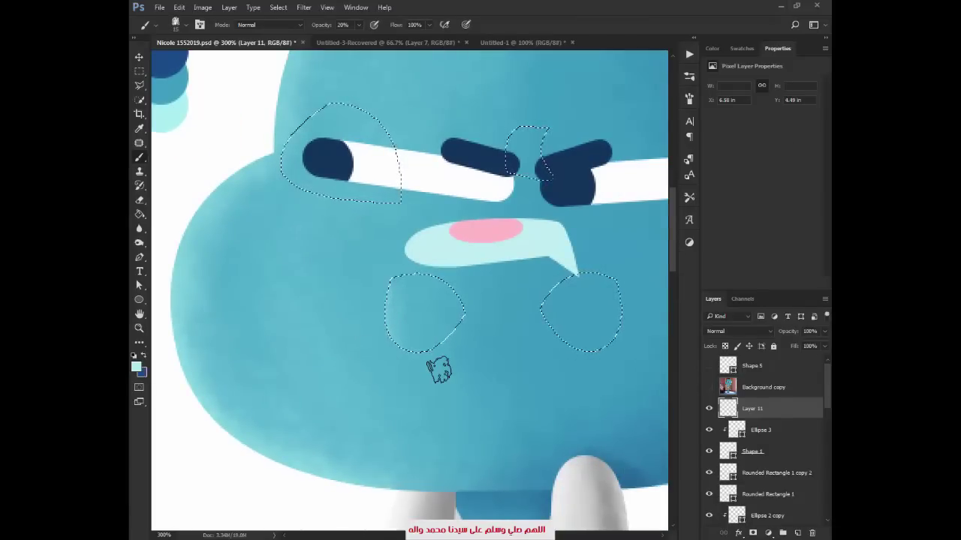
{"action": "key", "text": "x"}
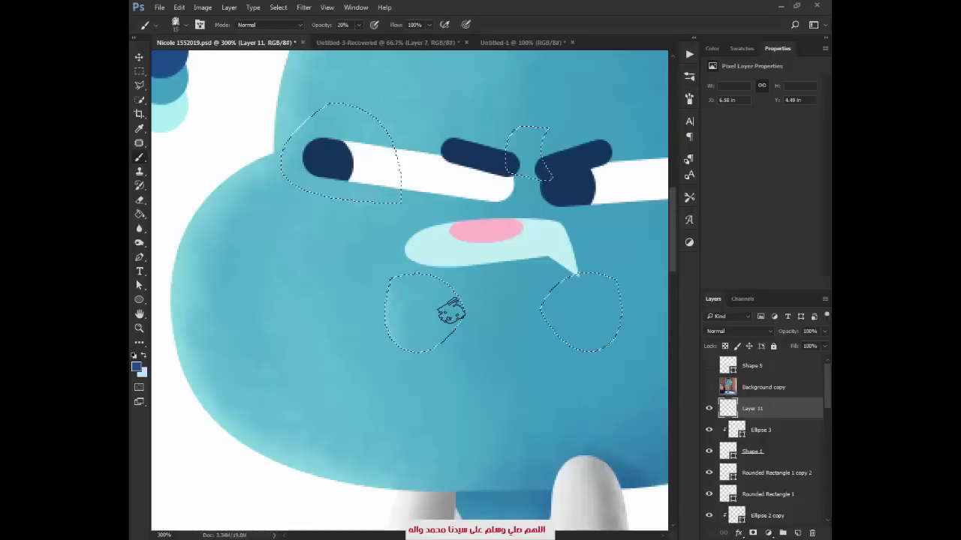
{"action": "mouse_move", "coordinate": [450, 311]}
{"action": "left_mouse_down"}
{"action": "mouse_move", "coordinate": [450, 326]}
{"action": "mouse_move", "coordinate": [386, 337]}
{"action": "mouse_move", "coordinate": [463, 324]}
{"action": "mouse_move", "coordinate": [401, 333]}
{"action": "mouse_move", "coordinate": [382, 315]}
{"action": "mouse_move", "coordinate": [392, 349]}
{"action": "left_mouse_up"}
{"action": "key", "text": "x"}
{"action": "key", "text": "ctrl+d"}
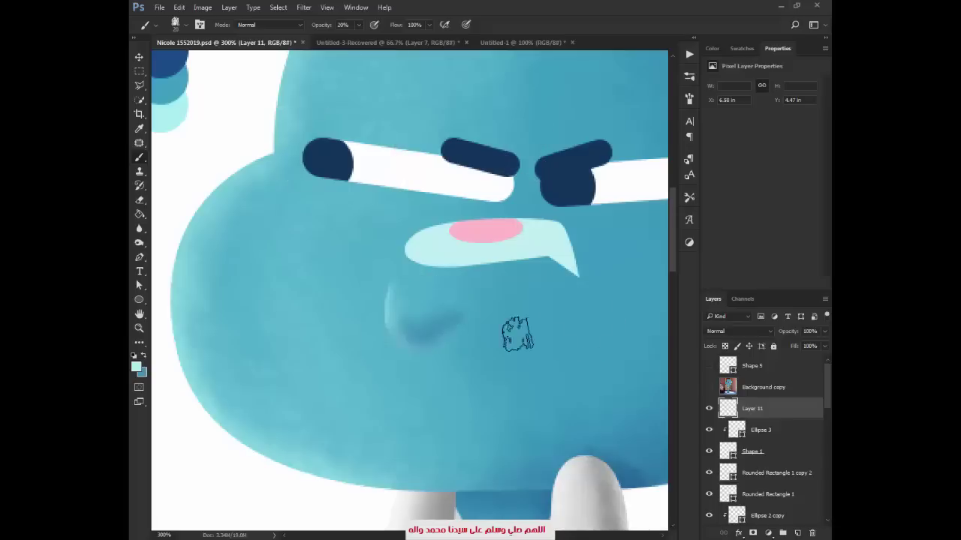
{"action": "left_click_drag", "start_coordinate": [517, 334], "coordinate": [469, 380]}
{"action": "key", "text": "ctrl+shift+d"}
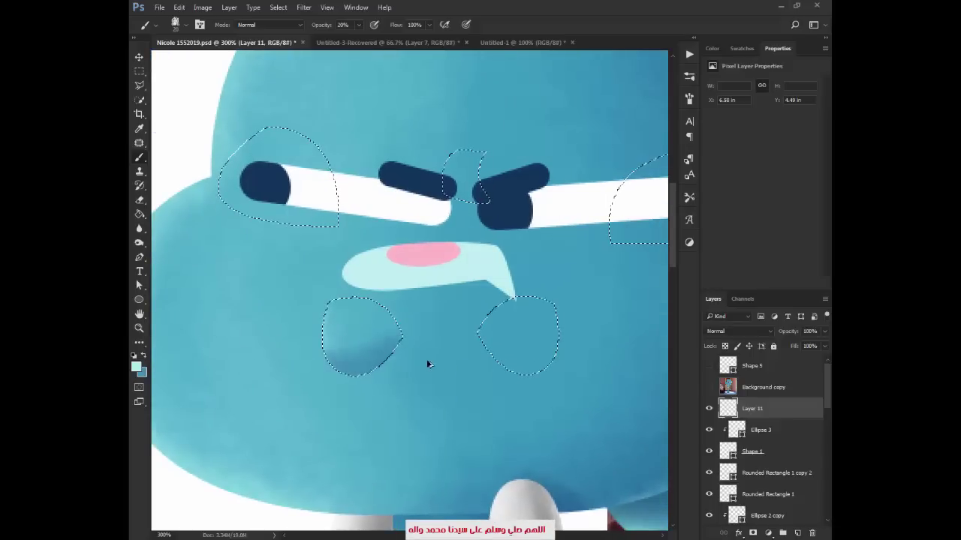
Deepen the left cheek's dark blue shading and drop brush opacity to 10%
{"action": "left_click_drag", "start_coordinate": [399, 354], "coordinate": [527, 403]}
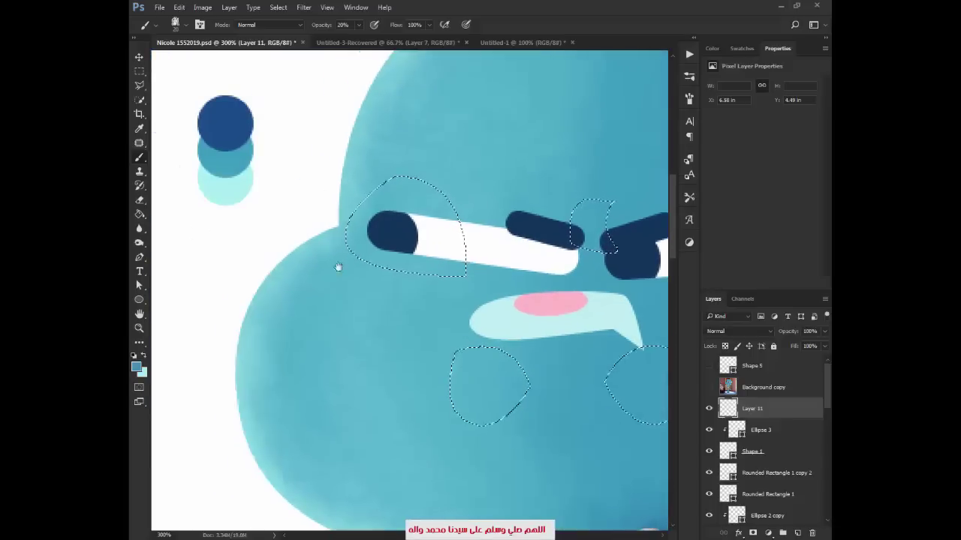
{"action": "left_click_drag", "start_coordinate": [413, 252], "coordinate": [319, 182]}
{"action": "key", "text": "x"}
{"action": "mouse_move", "coordinate": [398, 353]}
{"action": "left_mouse_down"}
{"action": "mouse_move", "coordinate": [446, 343]}
{"action": "mouse_move", "coordinate": [393, 350]}
{"action": "left_mouse_up"}
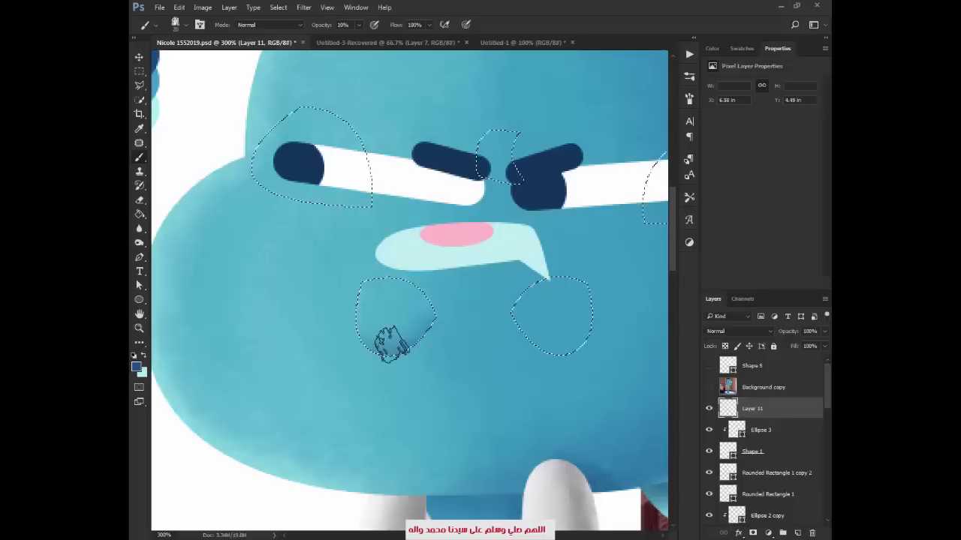
{"action": "key", "text": "1"}
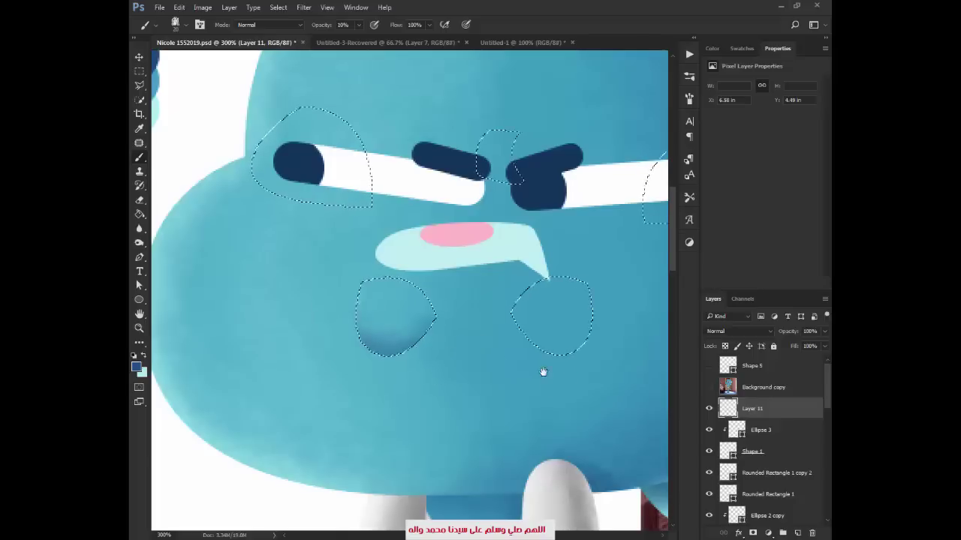
{"action": "mouse_move", "coordinate": [563, 355]}
{"action": "left_mouse_down"}
{"action": "mouse_move", "coordinate": [495, 357]}
{"action": "mouse_move", "coordinate": [536, 328]}
{"action": "mouse_move", "coordinate": [497, 347]}
{"action": "mouse_move", "coordinate": [521, 313]}
{"action": "mouse_move", "coordinate": [462, 351]}
{"action": "left_mouse_up"}
{"action": "left_click_drag", "start_coordinate": [587, 334], "coordinate": [428, 339]}
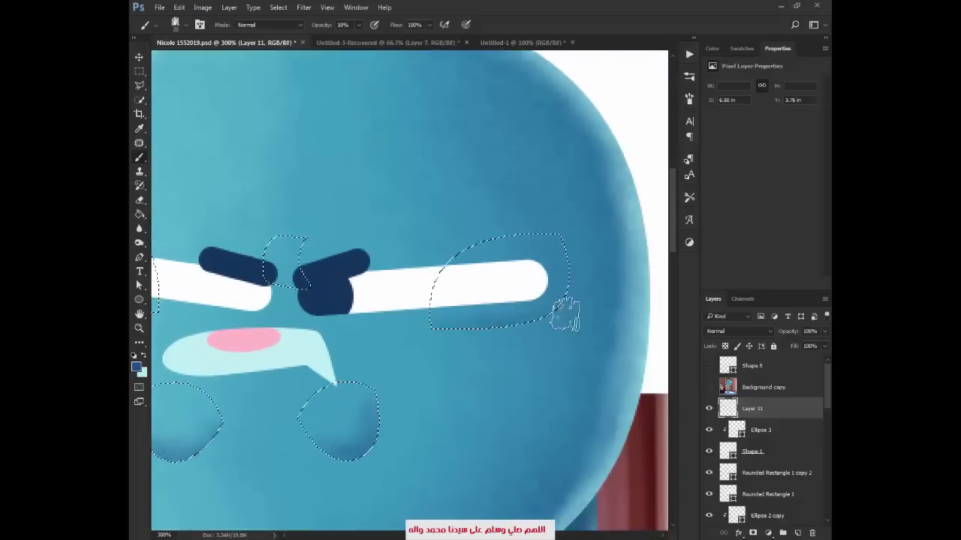
Shade dark blue at 10% opacity along the bottom of the left eye
{"action": "key", "text": "2"}
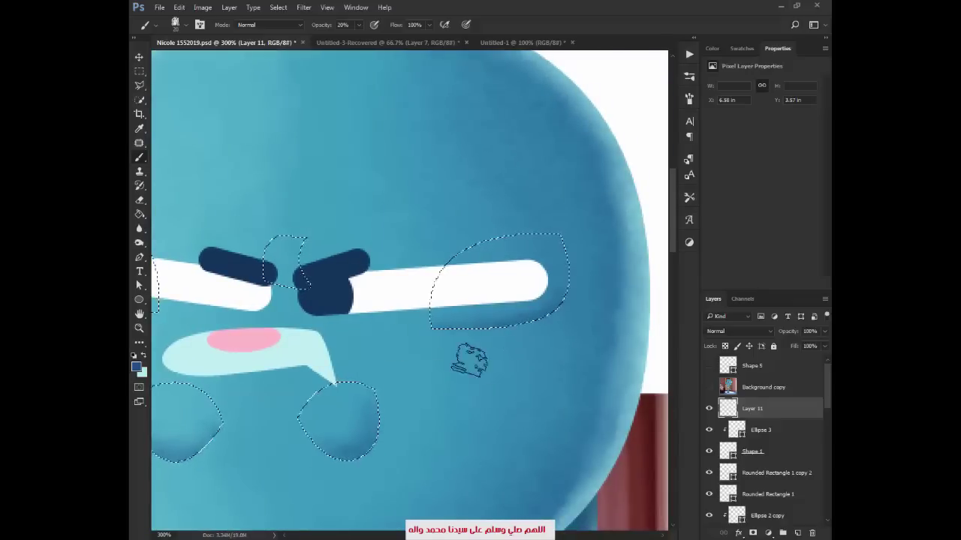
{"action": "key", "text": "e"}
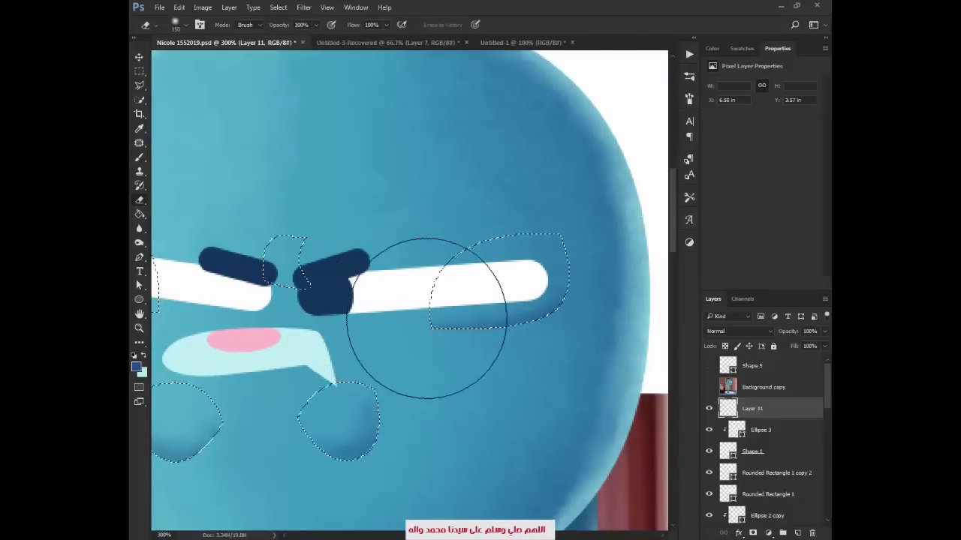
{"action": "key", "text": "b"}
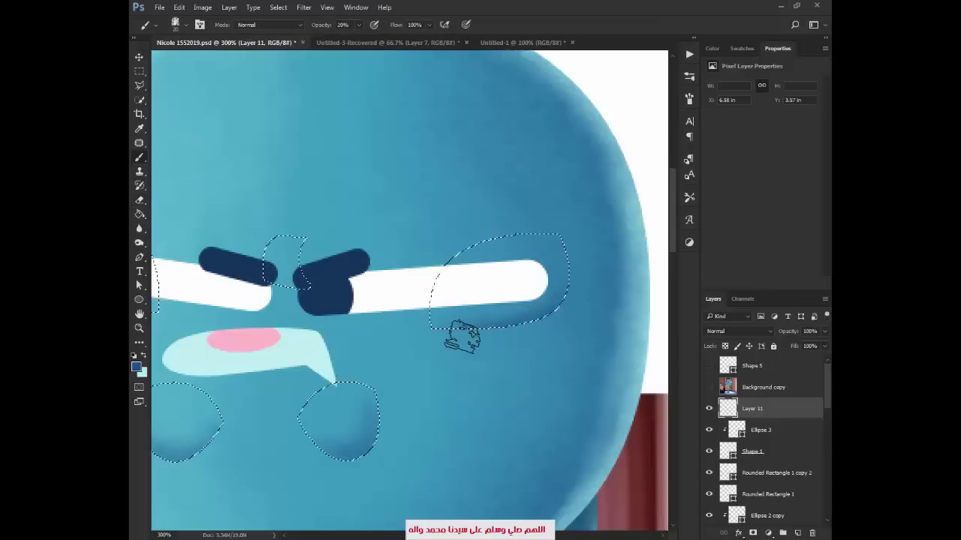
{"action": "key", "text": "1"}
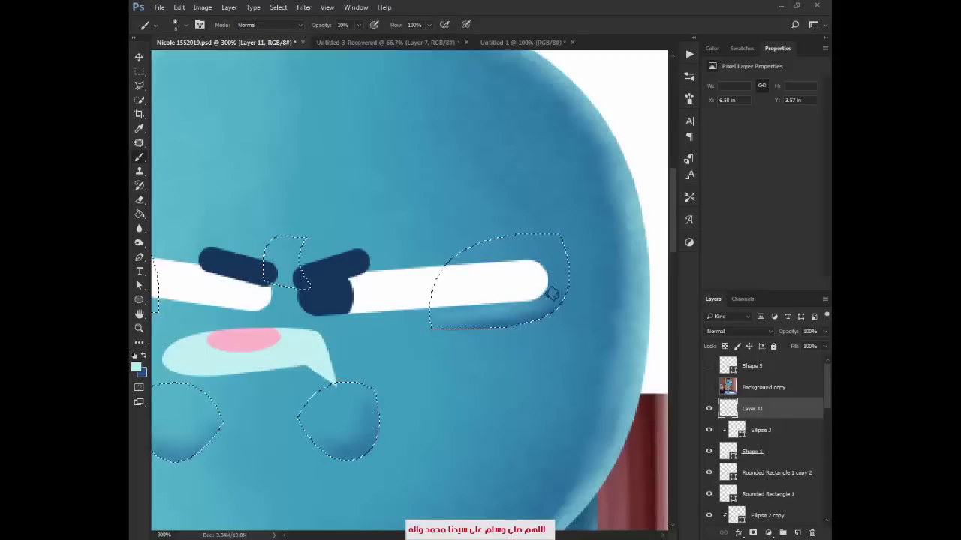
{"action": "scroll", "coordinate": [448, 405], "scroll_direction": "left", "scroll_amount": 5}
{"action": "scroll", "coordinate": [278, 367], "scroll_direction": "up", "scroll_amount": 2}
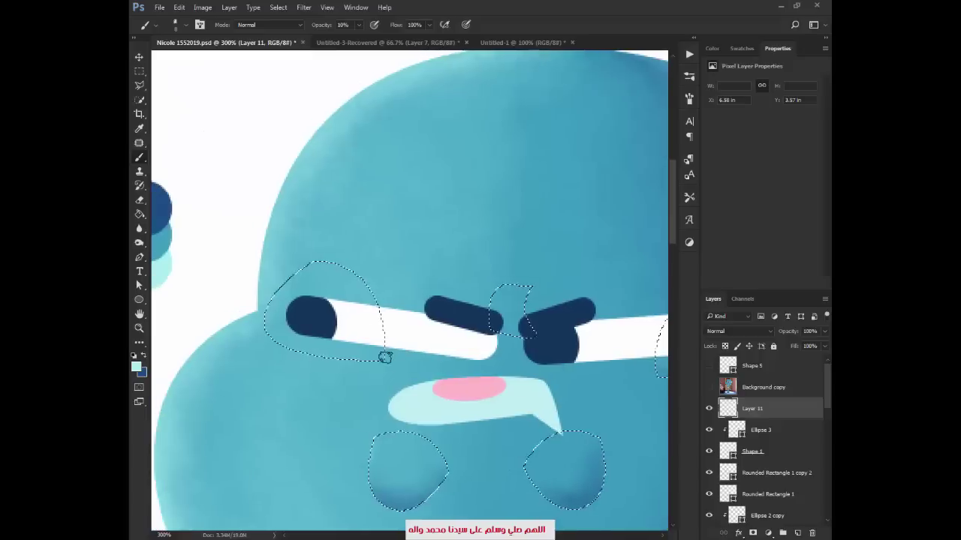
{"action": "key", "text": "x"}
{"action": "left_click_drag", "start_coordinate": [375, 360], "coordinate": [278, 353]}
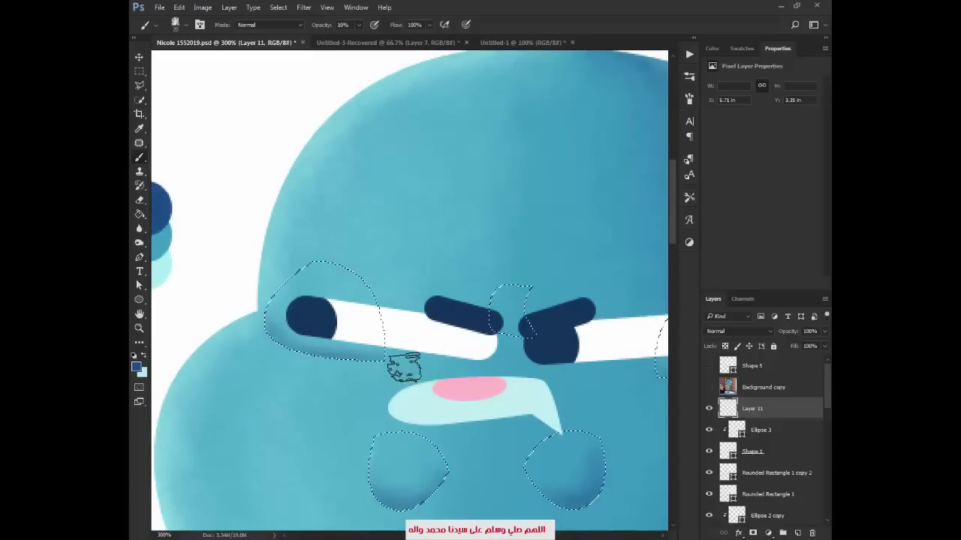
Lighten the under-eye shading with light cyan, then deselect and zoom out
{"action": "key", "text": "x"}
{"action": "scroll", "coordinate": [342, 354], "scroll_direction": "up", "scroll_amount": 1}
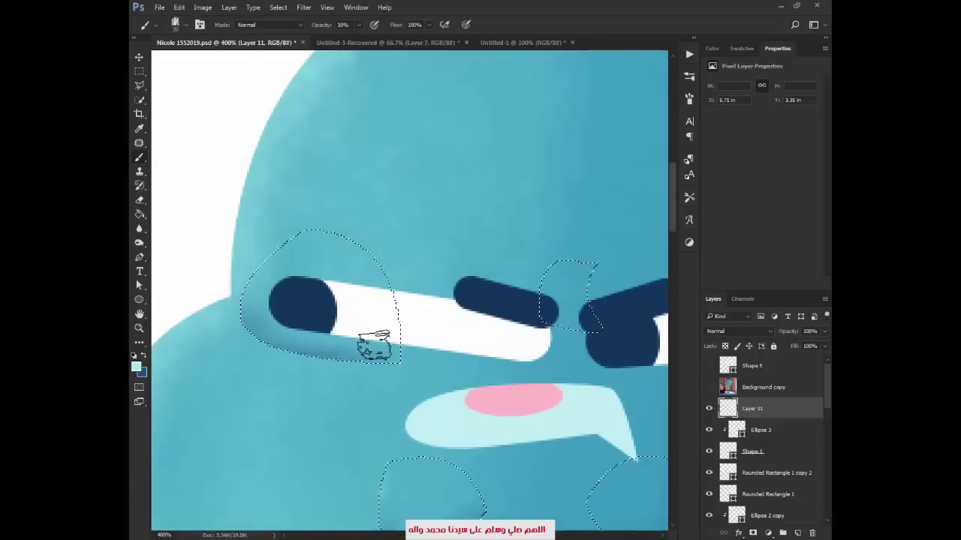
{"action": "left_click_drag", "start_coordinate": [374, 345], "coordinate": [266, 326]}
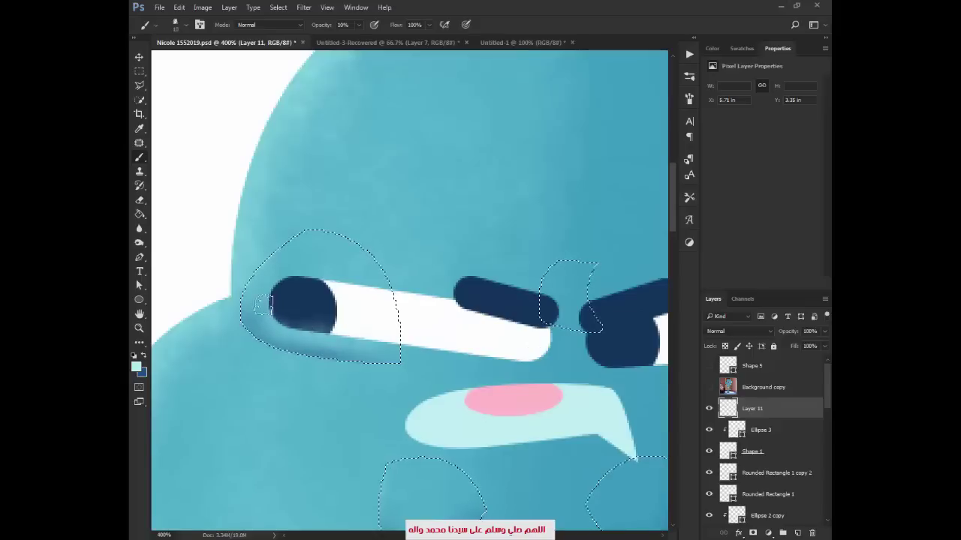
{"action": "key", "text": "ctrl+d"}
{"action": "left_click", "coordinate": [444, 343], "text": "alt"}
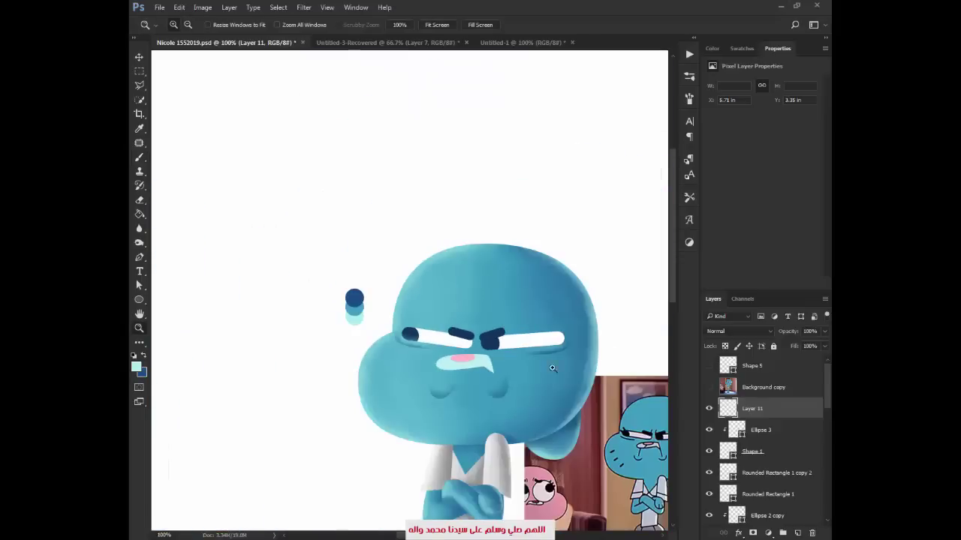
Reload the eye selection and brush a light tint, then dark blue crease shading between the eyebrows
{"action": "left_click", "coordinate": [566, 370]}
{"action": "key", "text": "ctrl+shift+d"}
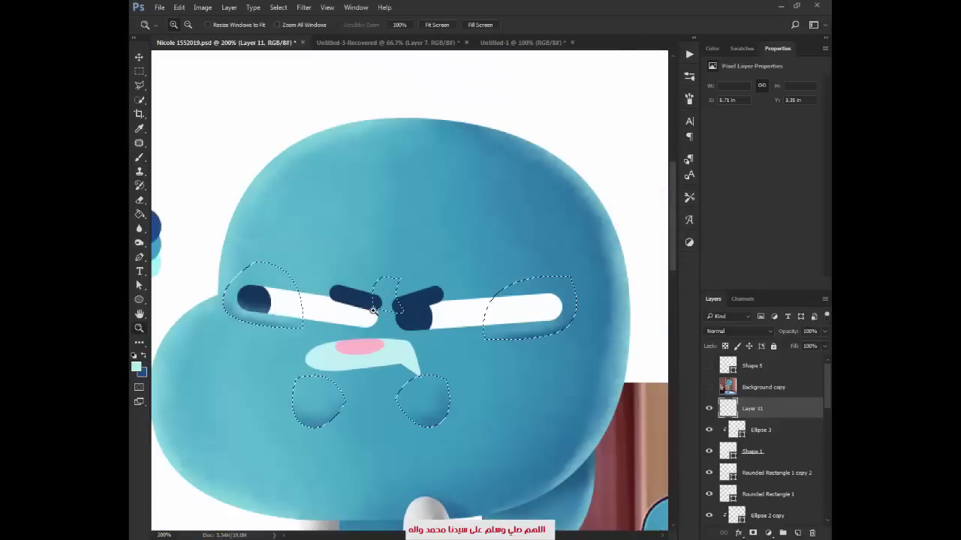
{"action": "left_click", "coordinate": [374, 314]}
{"action": "key", "text": "b"}
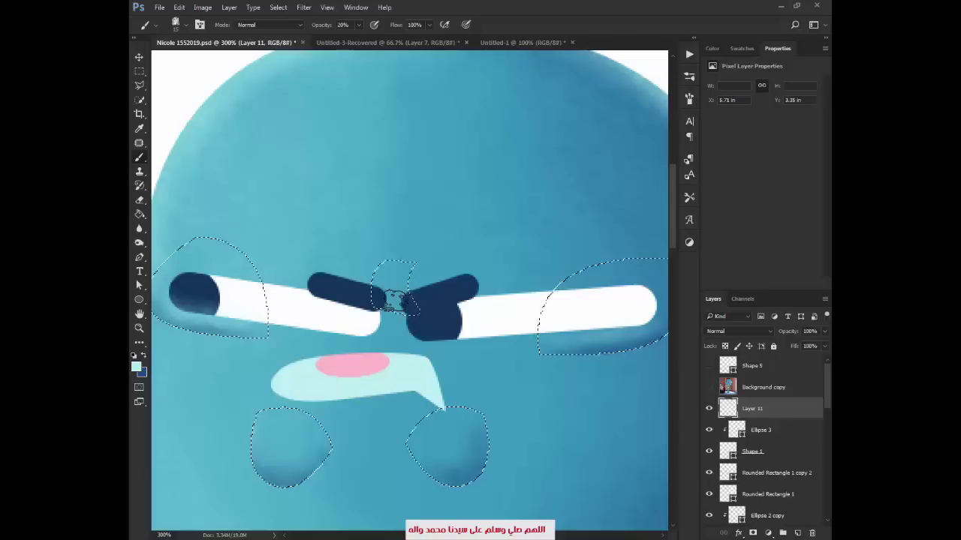
{"action": "mouse_move", "coordinate": [391, 298]}
{"action": "left_mouse_down"}
{"action": "mouse_move", "coordinate": [392, 263]}
{"action": "mouse_move", "coordinate": [400, 298]}
{"action": "left_mouse_up"}
{"action": "key", "text": "x"}
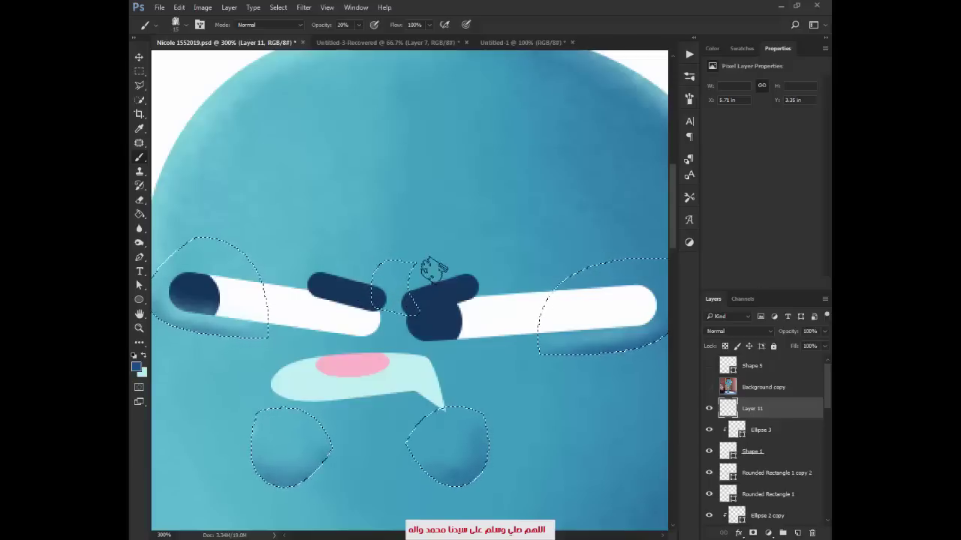
{"action": "left_click_drag", "start_coordinate": [428, 268], "coordinate": [385, 275]}
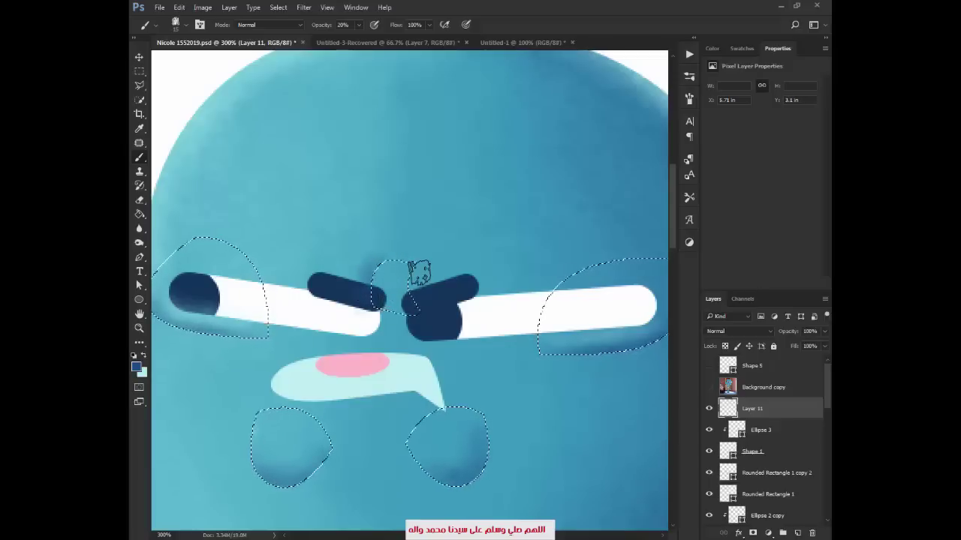
{"action": "mouse_move", "coordinate": [418, 276]}
{"action": "left_mouse_down"}
{"action": "mouse_move", "coordinate": [365, 268]}
{"action": "mouse_move", "coordinate": [379, 268]}
{"action": "left_mouse_up"}
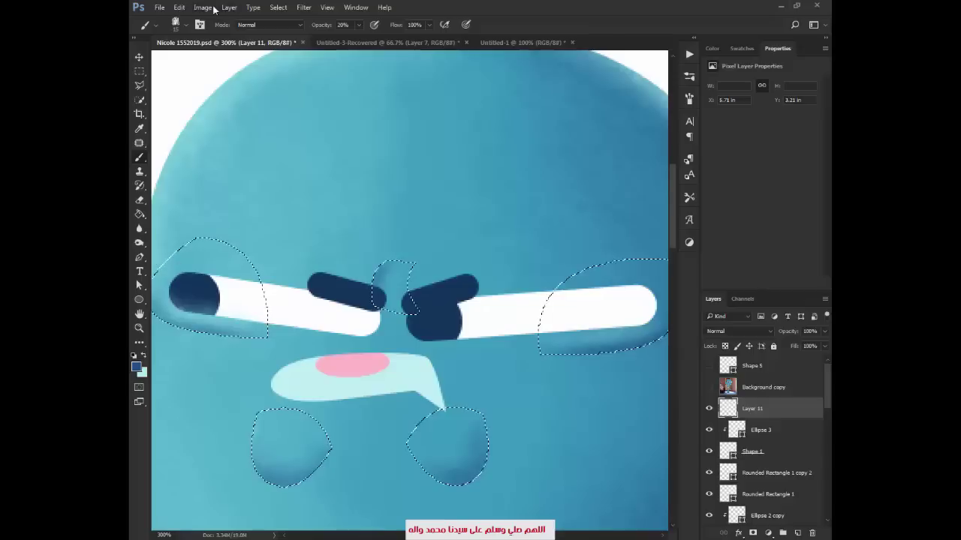
Invert the selection and move Layer 11 below Rounded Rectangle 1 copy
{"action": "left_click", "coordinate": [278, 7]}
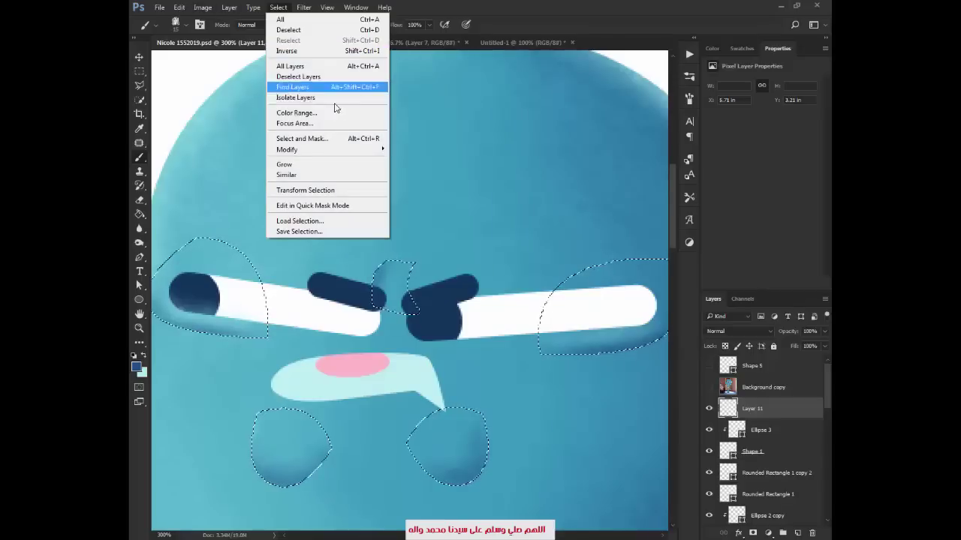
{"action": "left_click", "coordinate": [357, 52]}
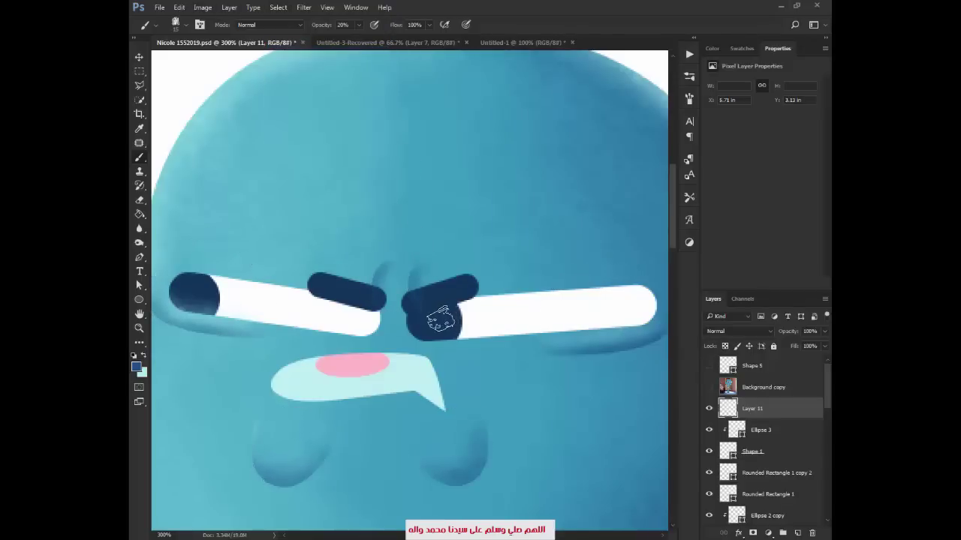
{"action": "key", "text": "z"}
{"action": "left_click", "coordinate": [445, 338], "text": "alt"}
{"action": "left_click", "coordinate": [446, 338], "text": "alt"}
{"action": "left_click_drag", "start_coordinate": [751, 408], "coordinate": [769, 488]}
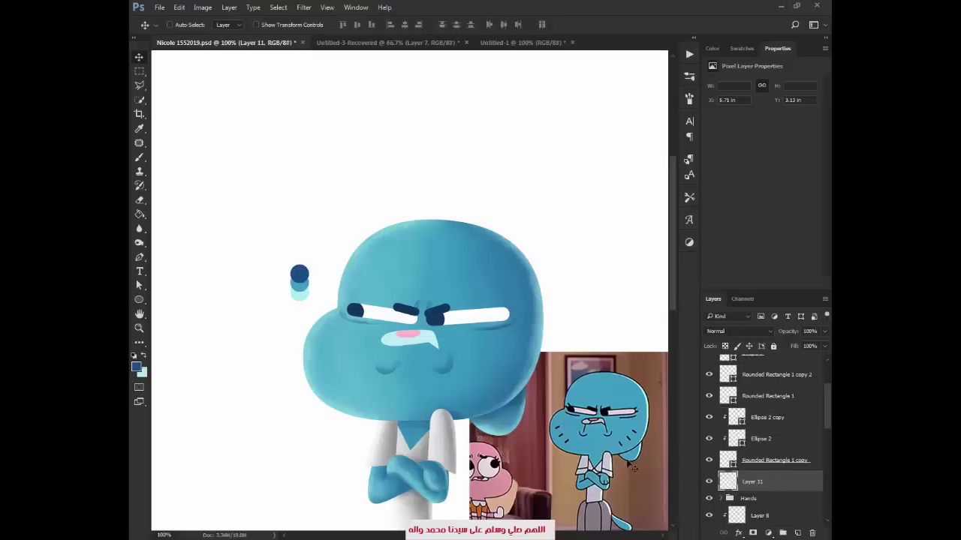
Show Background copy and draw Polygonal Lasso selections around the folds beneath the mouth
{"action": "key", "text": "z"}
{"action": "left_click", "coordinate": [405, 360]}
{"action": "left_click", "coordinate": [396, 339]}
{"action": "scroll", "coordinate": [734, 461], "scroll_direction": "down", "scroll_amount": 1}
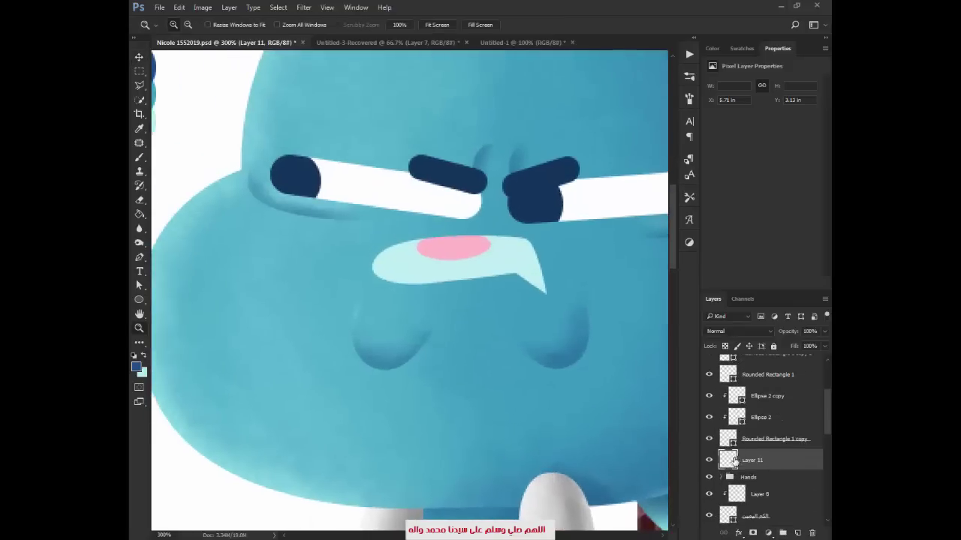
{"action": "scroll", "coordinate": [735, 461], "scroll_direction": "up", "scroll_amount": 1}
{"action": "left_click", "coordinate": [708, 388]}
{"action": "key", "text": "l"}
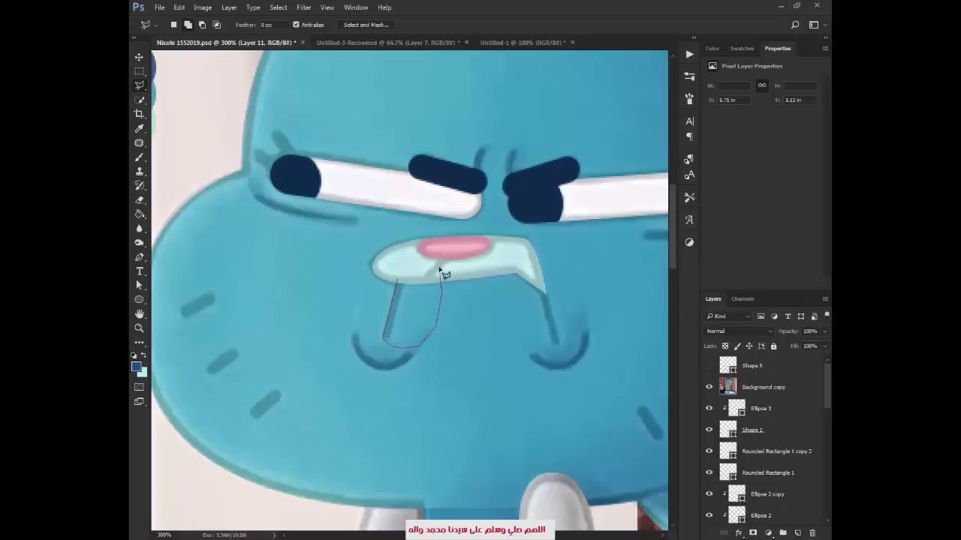
{"action": "key", "text": "b"}
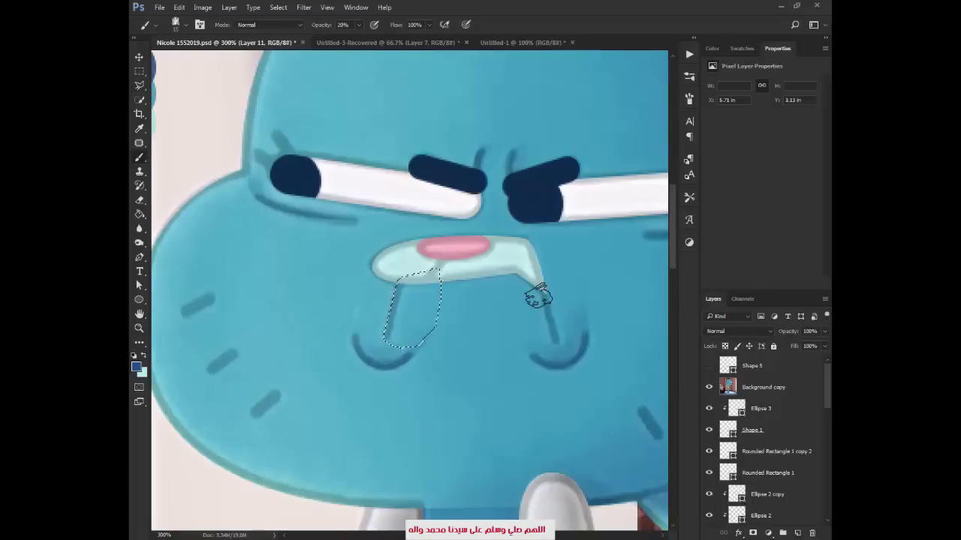
{"action": "key", "text": "l"}
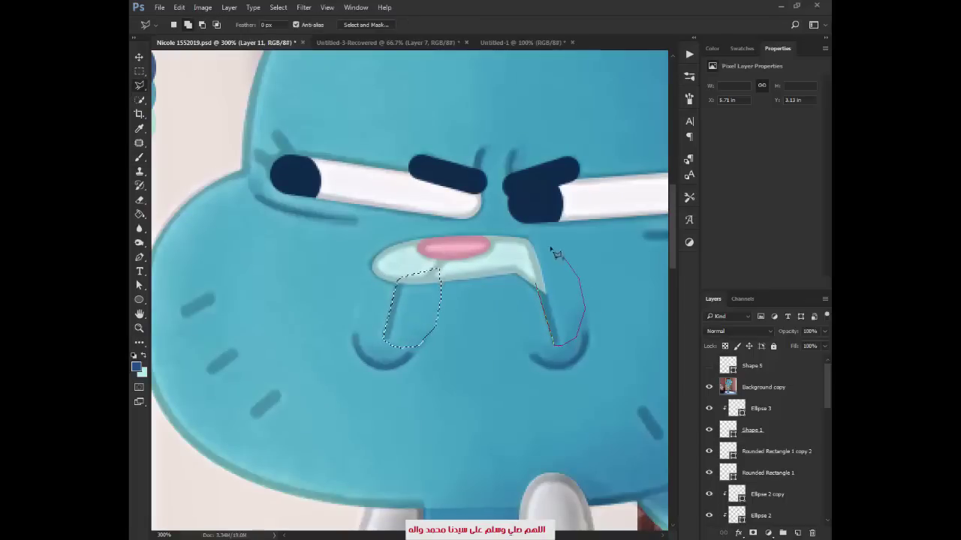
{"action": "left_click", "coordinate": [525, 244]}
Hide the reference and brush darker shading down the two mouth folds
{"action": "left_click", "coordinate": [708, 388]}
{"action": "key", "text": "b"}
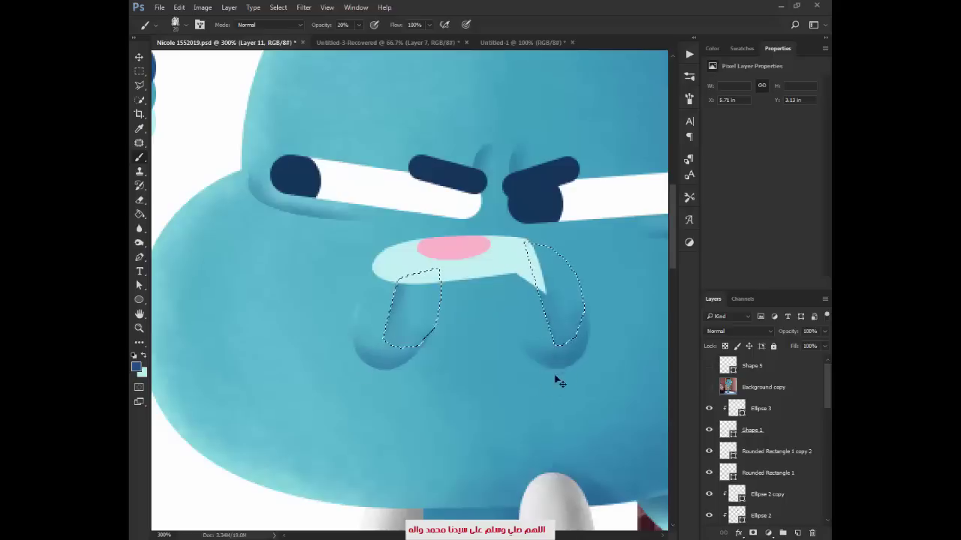
{"action": "mouse_move", "coordinate": [559, 382]}
{"action": "left_mouse_down"}
{"action": "mouse_move", "coordinate": [584, 375]}
{"action": "mouse_move", "coordinate": [382, 376]}
{"action": "left_mouse_up"}
{"action": "key", "text": "ctrl+d"}
{"action": "left_click", "coordinate": [521, 380], "text": "alt"}
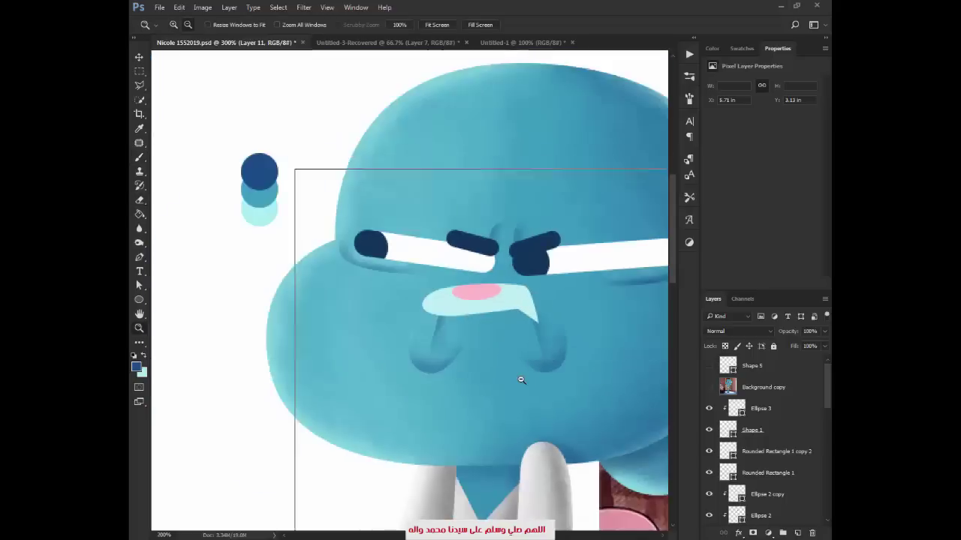
{"action": "scroll", "coordinate": [480, 368], "scroll_direction": "right", "scroll_amount": 5}
{"action": "key", "text": "v"}
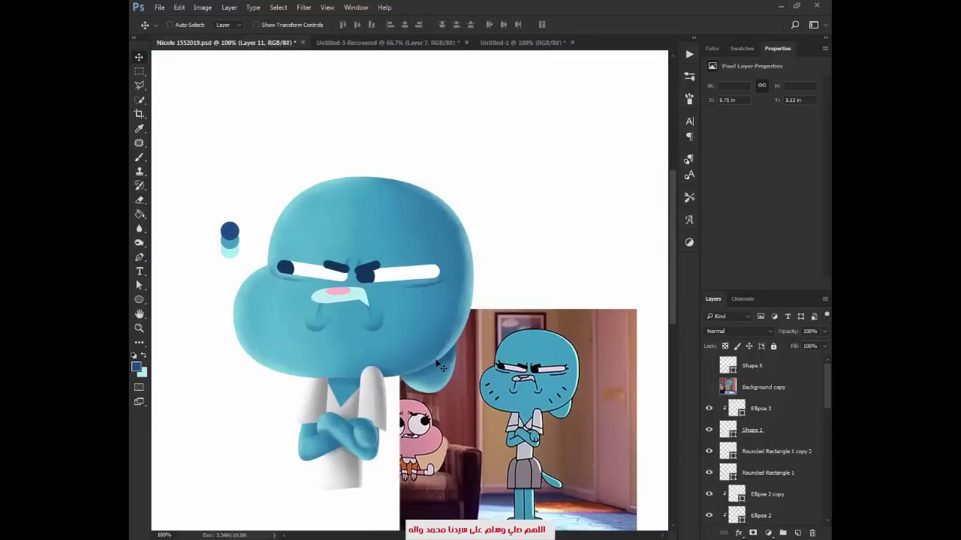
Reload the eye and cheek selections, then deselect and zoom around to check the shading
{"action": "key", "text": "z"}
{"action": "left_click_drag", "start_coordinate": [157, 200], "coordinate": [461, 450]}
{"action": "key", "text": "ctrl+shift+d"}
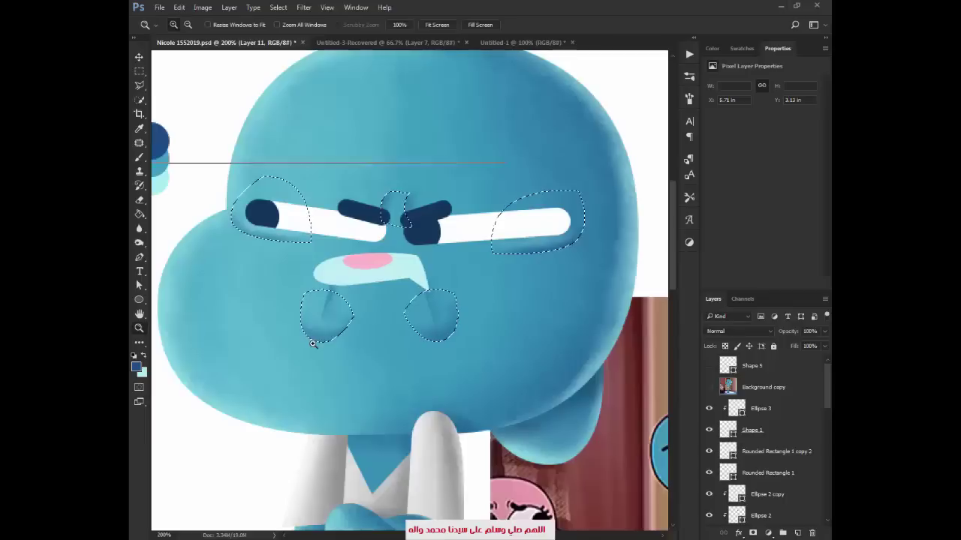
{"action": "key", "text": "ctrl+plus"}
{"action": "key", "text": "b"}
{"action": "key", "text": "z"}
{"action": "left_click", "coordinate": [465, 307], "text": "alt"}
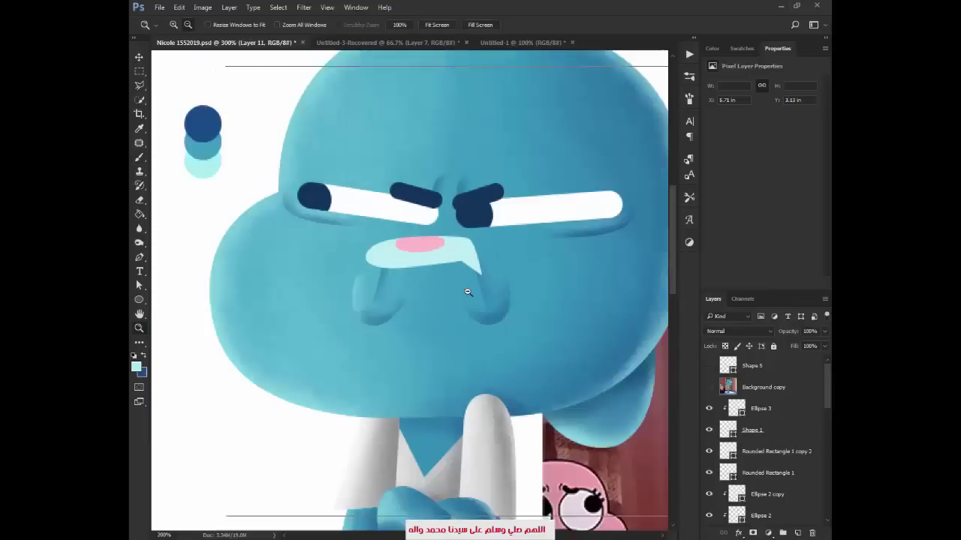
{"action": "left_click", "coordinate": [483, 325], "text": "alt"}
{"action": "key", "text": "ctrl+d"}
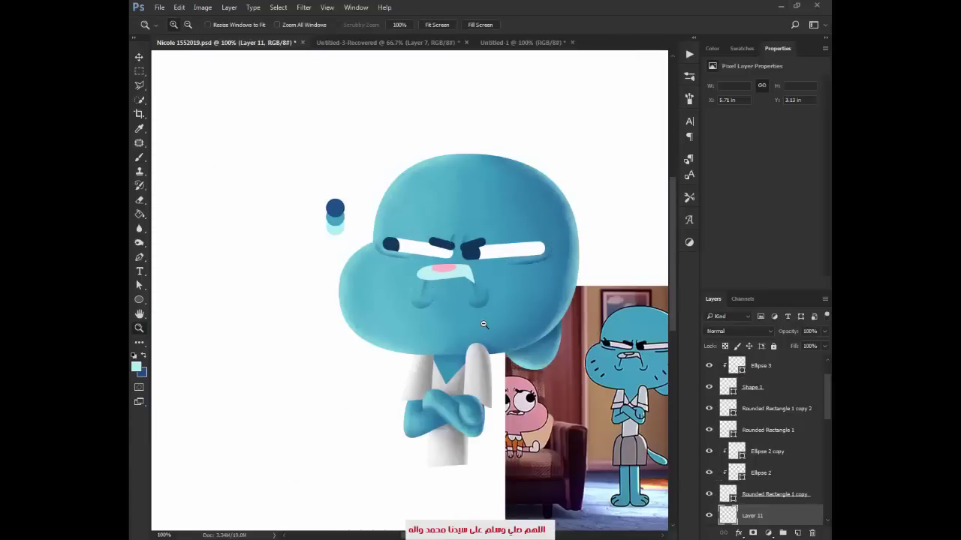
{"action": "key", "text": "b"}
{"action": "key", "text": "z"}
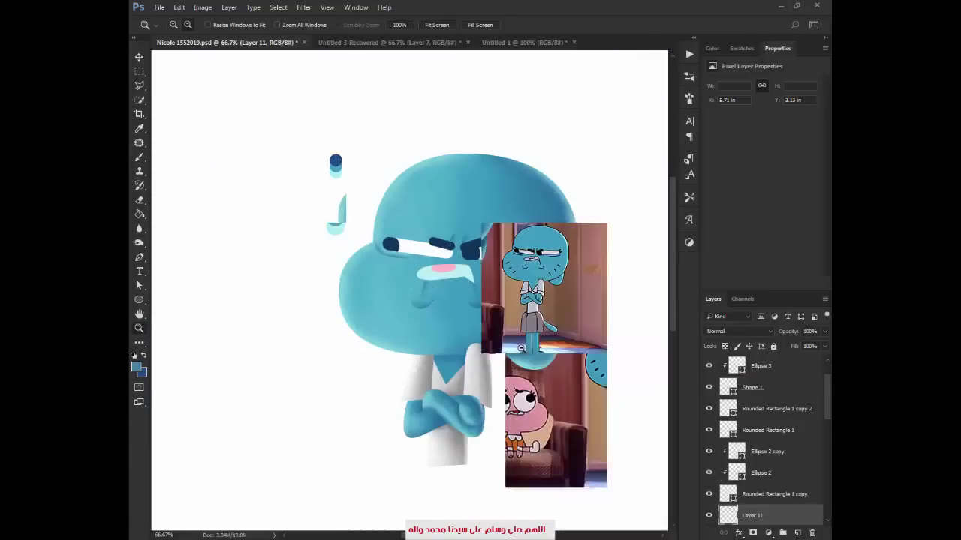
{"action": "left_click", "coordinate": [394, 231], "text": "alt"}
{"action": "left_click", "coordinate": [462, 186]}
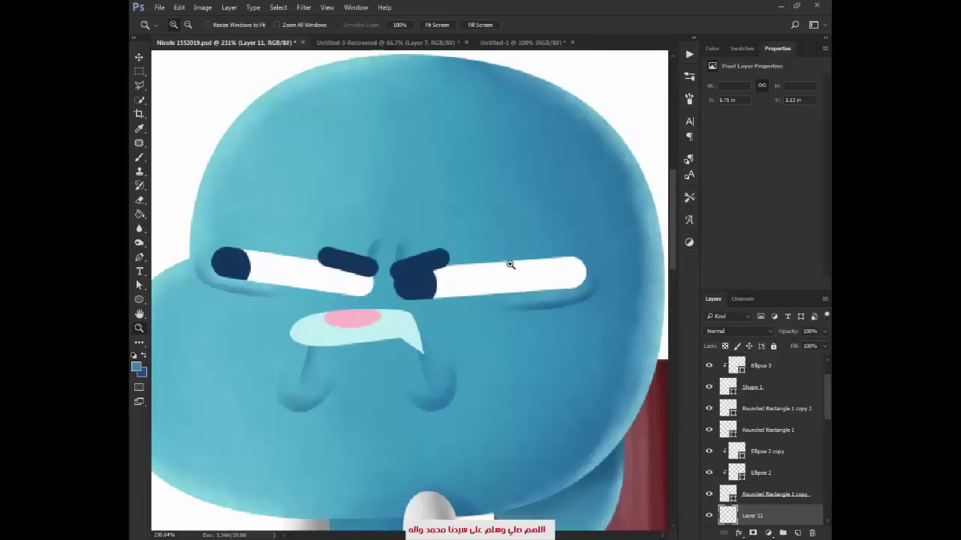
{"action": "left_click", "coordinate": [476, 266]}
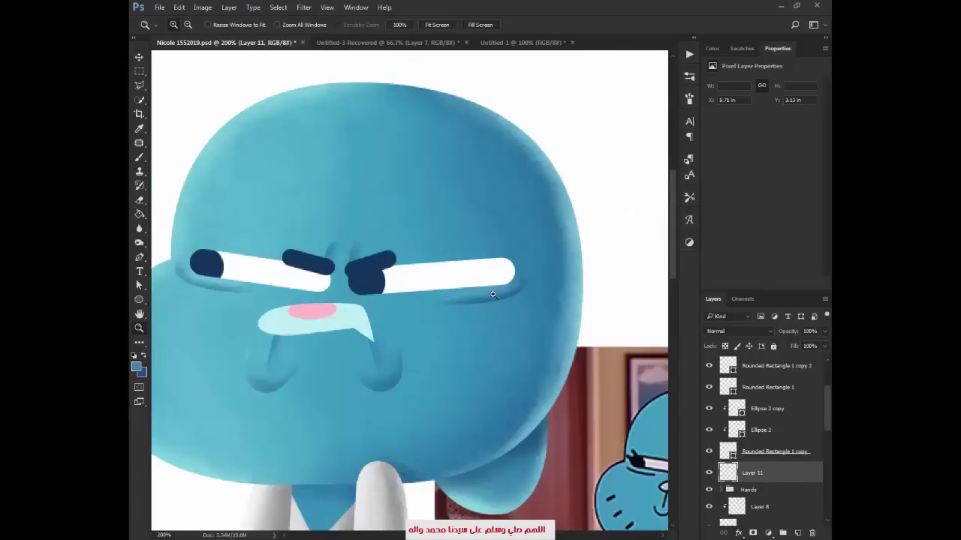
Draw two thin, fanned eyelash strokes at the right eye's outer corner
{"action": "key", "text": "u"}
{"action": "key", "text": "i"}
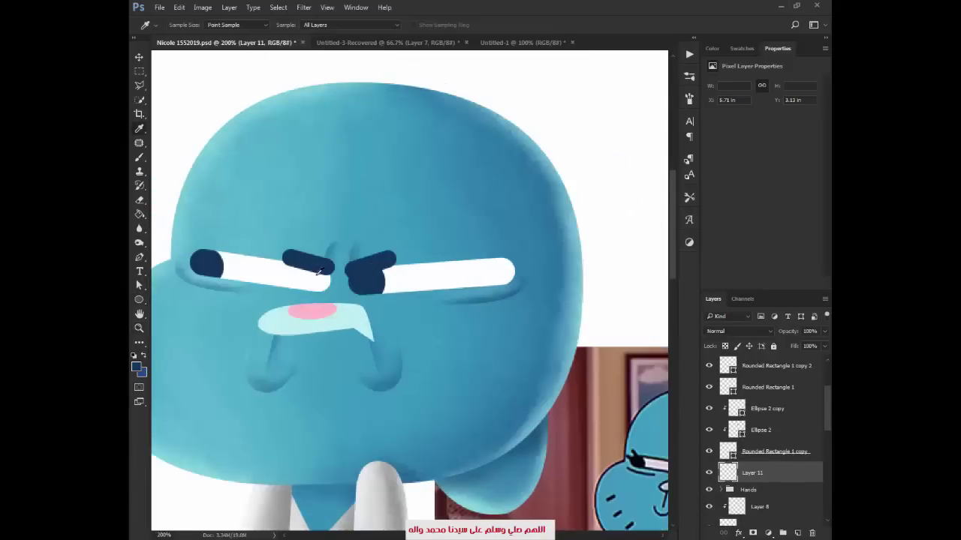
{"action": "left_click", "coordinate": [138, 301]}
{"action": "left_click", "coordinate": [210, 315]}
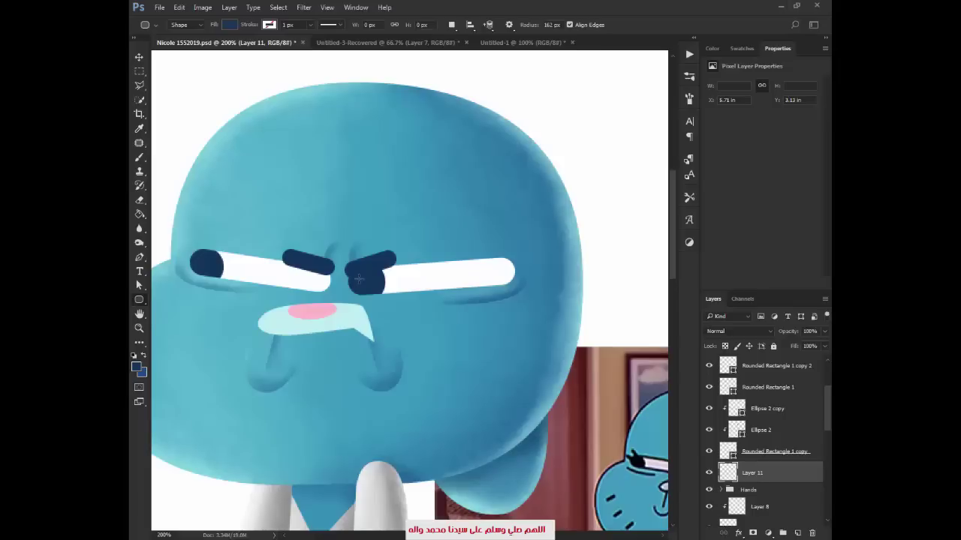
{"action": "scroll", "coordinate": [315, 304], "scroll_direction": "right", "scroll_amount": 4}
{"action": "scroll", "coordinate": [353, 285], "scroll_direction": "right", "scroll_amount": 2}
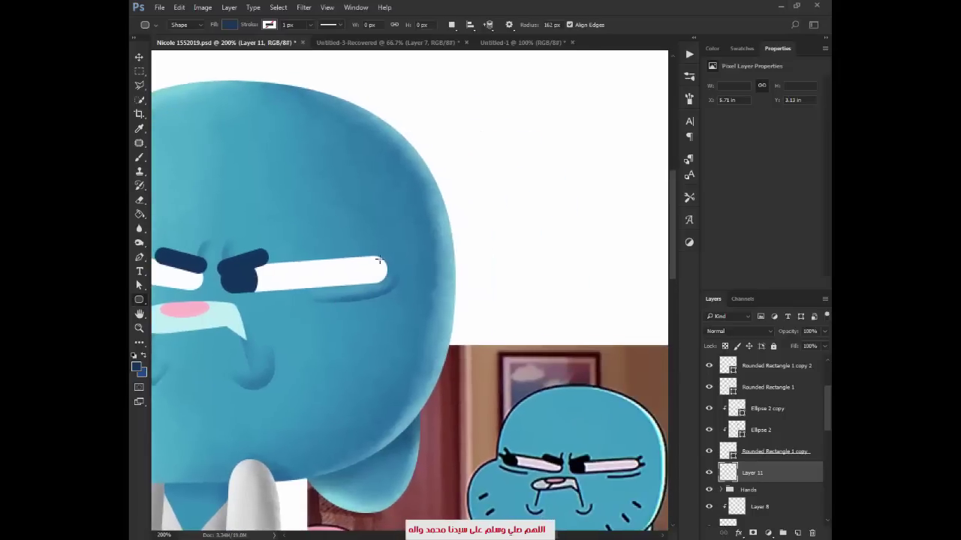
{"action": "left_click_drag", "start_coordinate": [375, 263], "coordinate": [380, 234]}
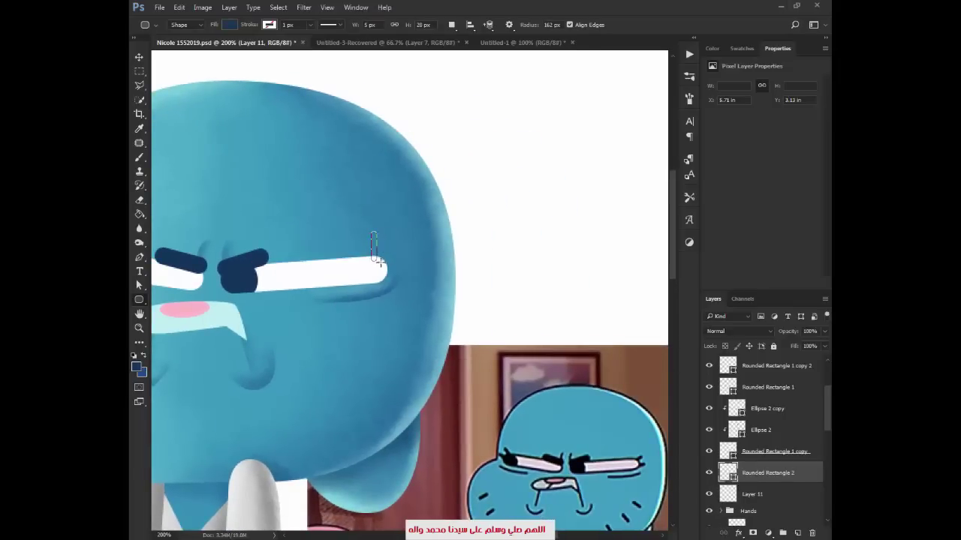
{"action": "key", "text": "ctrl+t"}
{"action": "mouse_move", "coordinate": [449, 259]}
{"action": "left_mouse_down"}
{"action": "mouse_move", "coordinate": [419, 314]}
{"action": "mouse_move", "coordinate": [404, 274]}
{"action": "mouse_move", "coordinate": [405, 285]}
{"action": "left_mouse_up"}
{"action": "key", "text": "Return"}
{"action": "key", "text": "v"}
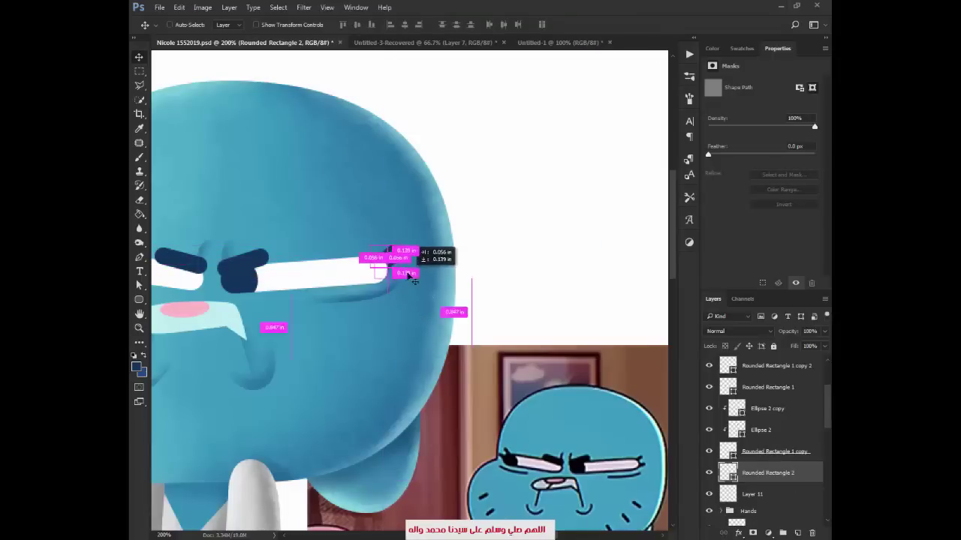
{"action": "key", "text": "ctrl+t"}
{"action": "left_click_drag", "start_coordinate": [456, 268], "coordinate": [449, 291]}
{"action": "key", "text": "Return"}
Mirror the eyelash pair onto the left eye and nudge the pink spot onto the mouth
{"action": "key", "text": "z"}
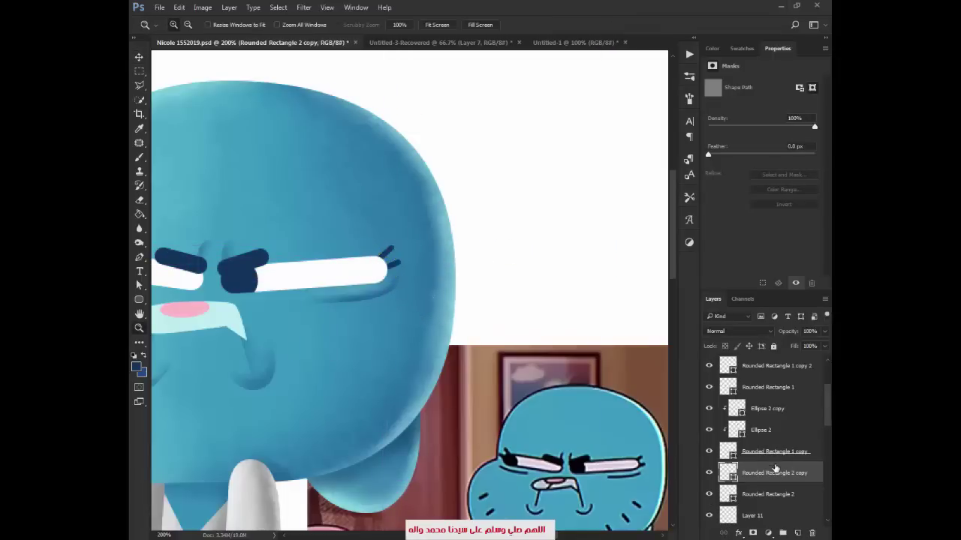
{"action": "key", "text": "ctrl+j"}
{"action": "key", "text": "ctrl+t"}
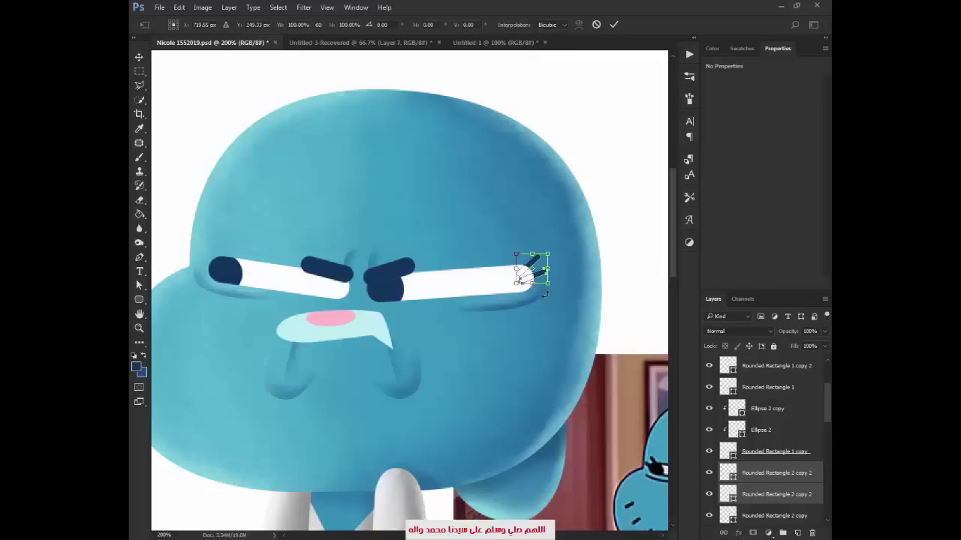
{"action": "right_click", "coordinate": [546, 295]}
{"action": "left_click", "coordinate": [589, 459]}
{"action": "key", "text": "Return"}
{"action": "mouse_move", "coordinate": [535, 272]}
{"action": "left_mouse_down"}
{"action": "mouse_move", "coordinate": [261, 275]}
{"action": "mouse_move", "coordinate": [269, 286]}
{"action": "left_mouse_up"}
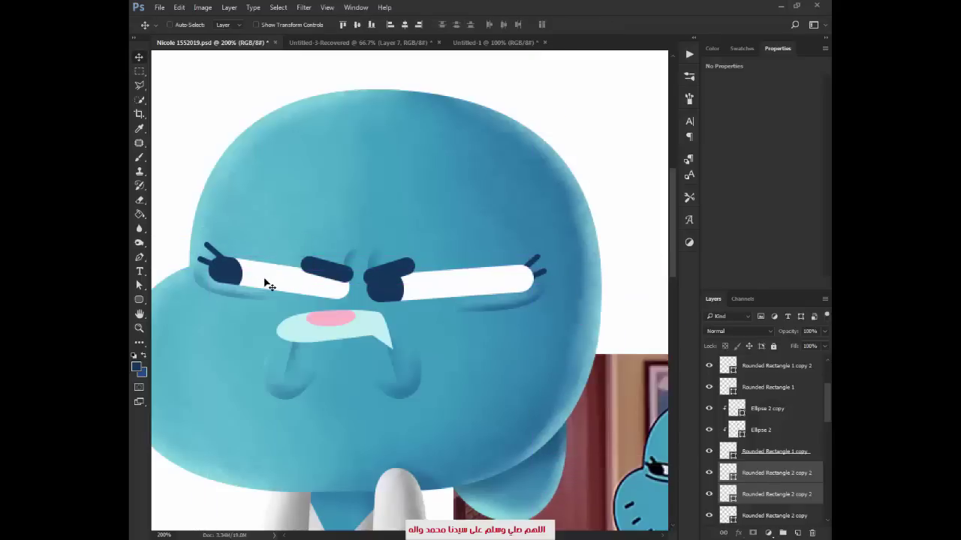
{"action": "key", "text": "ctrl+minus"}
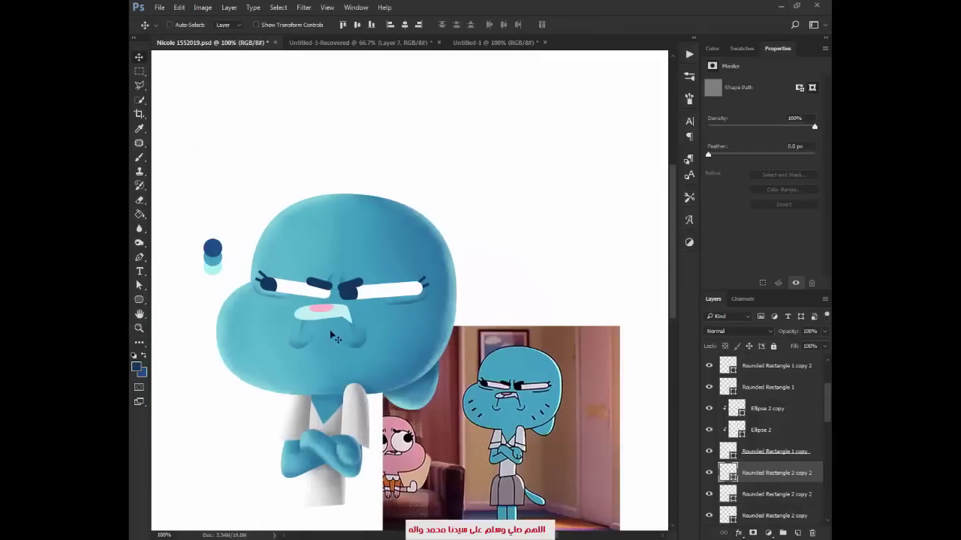
{"action": "left_click_drag", "start_coordinate": [382, 348], "coordinate": [443, 342]}
Zoom in on the right cheek and rotate its first dark dash slightly
{"action": "key", "text": "z"}
{"action": "left_click", "coordinate": [434, 332]}
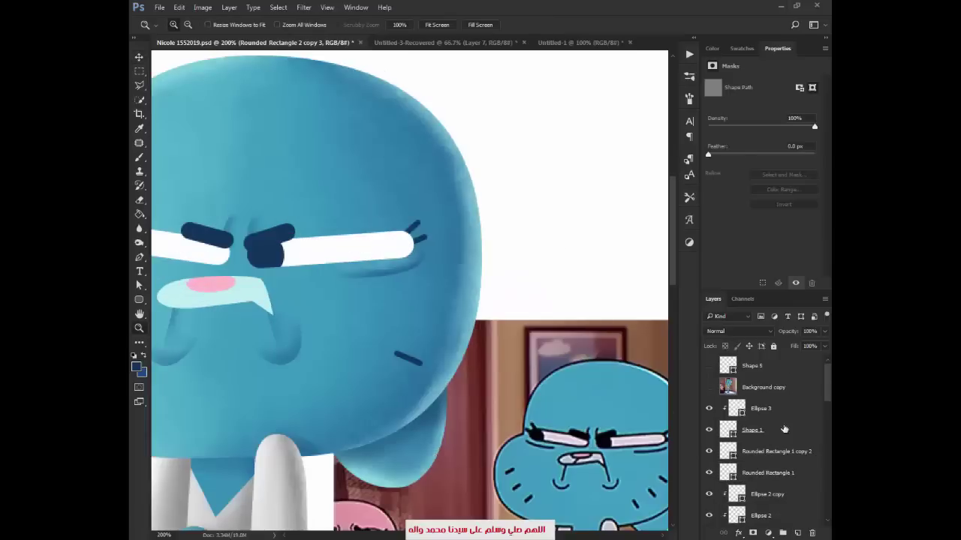
{"action": "key", "text": "ctrl+t"}
{"action": "left_click_drag", "start_coordinate": [434, 364], "coordinate": [446, 392]}
{"action": "key", "text": "Return"}
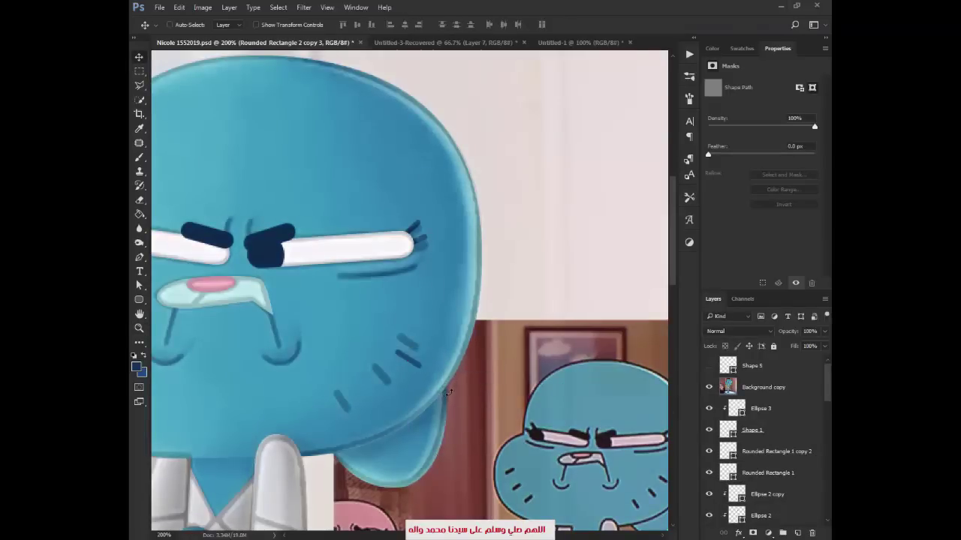
Draw a second rounded-bar dash on the right cheek, tilted to -45 degrees and nudged into place
{"action": "key", "text": "u"}
{"action": "left_click_drag", "start_coordinate": [403, 319], "coordinate": [411, 347]}
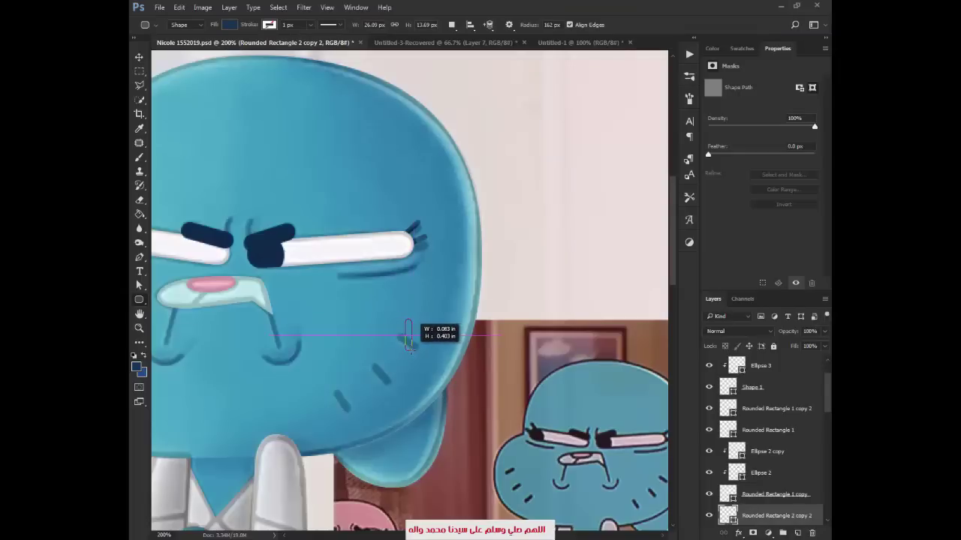
{"action": "key", "text": "ctrl+t"}
{"action": "left_click_drag", "start_coordinate": [456, 386], "coordinate": [547, 338]}
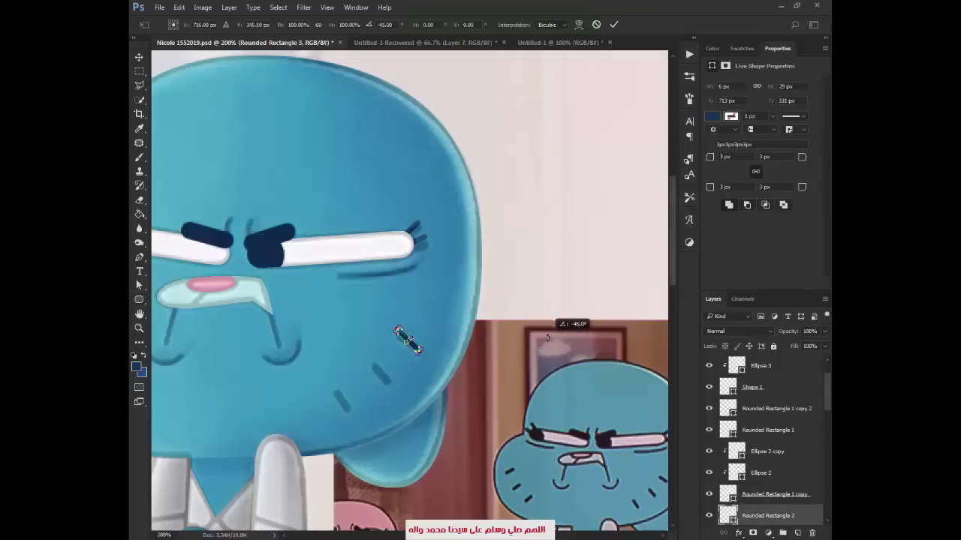
{"action": "key", "text": "Return"}
{"action": "key", "text": "v"}
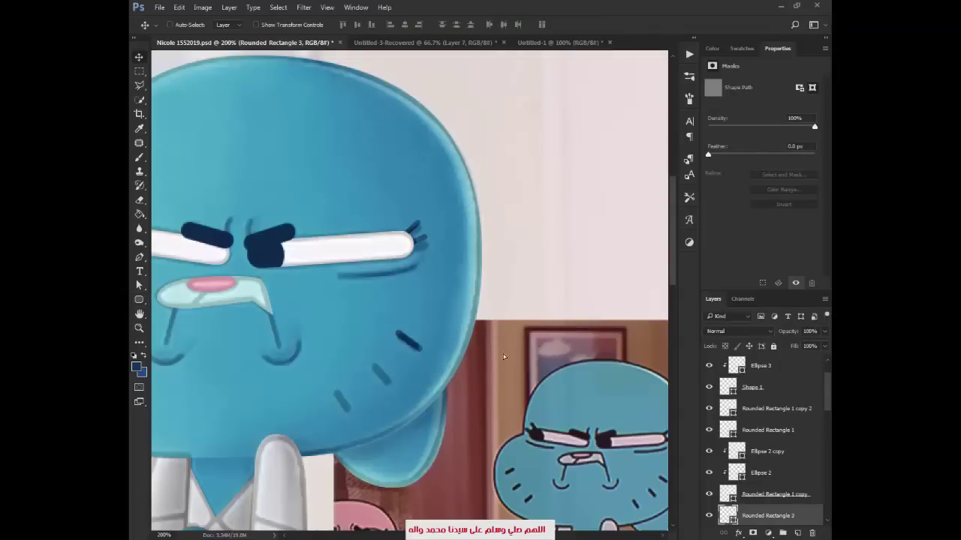
{"action": "left_click_drag", "start_coordinate": [499, 345], "coordinate": [505, 352]}
{"action": "key", "text": "ctrl+t"}
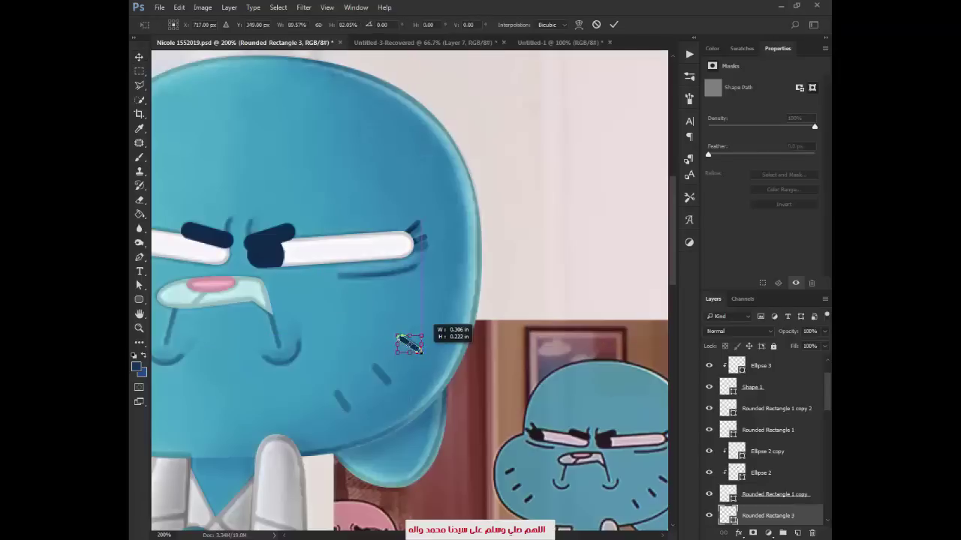
{"action": "key", "text": "Return"}
Add a third dark dash on the right cheek, tilted to match the others
{"action": "scroll", "coordinate": [397, 368], "scroll_direction": "up", "scroll_amount": 2}
{"action": "key", "text": "u"}
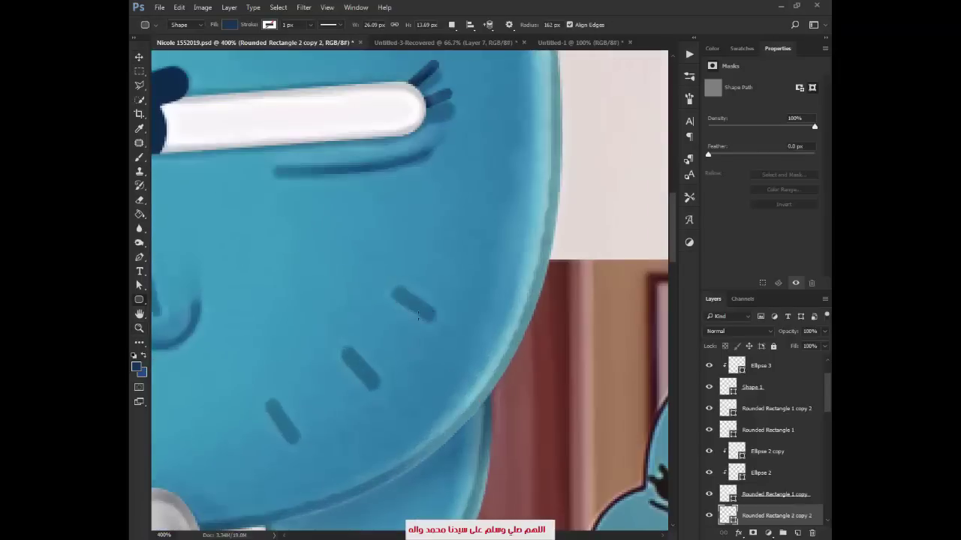
{"action": "mouse_move", "coordinate": [402, 283]}
{"action": "left_mouse_down"}
{"action": "mouse_move", "coordinate": [427, 331]}
{"action": "mouse_move", "coordinate": [515, 280]}
{"action": "left_mouse_up"}
{"action": "key", "text": "ctrl+t"}
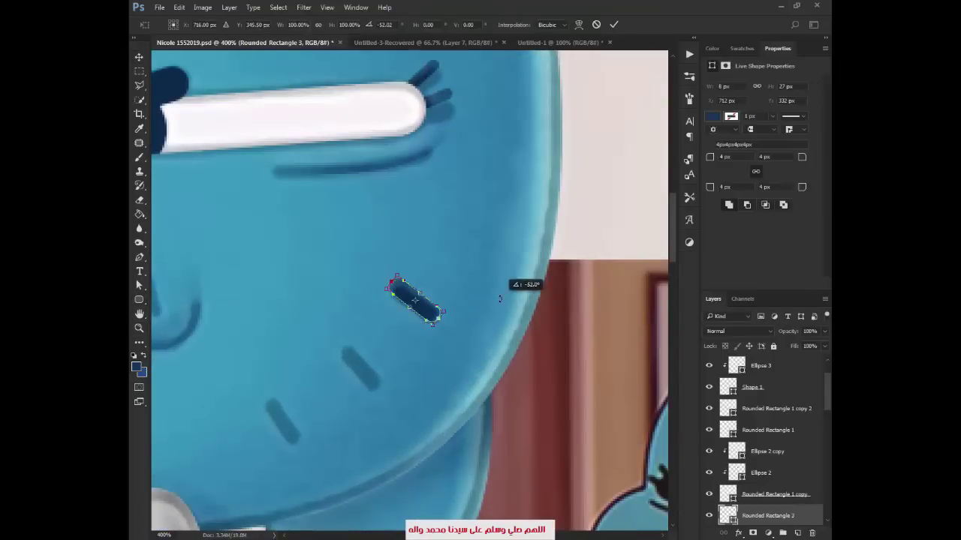
{"action": "mouse_move", "coordinate": [450, 316]}
{"action": "left_mouse_down"}
{"action": "mouse_move", "coordinate": [488, 368]}
{"action": "mouse_move", "coordinate": [431, 441]}
{"action": "mouse_move", "coordinate": [349, 477]}
{"action": "left_mouse_up"}
{"action": "key", "text": "Return"}
{"action": "key", "text": "Return"}
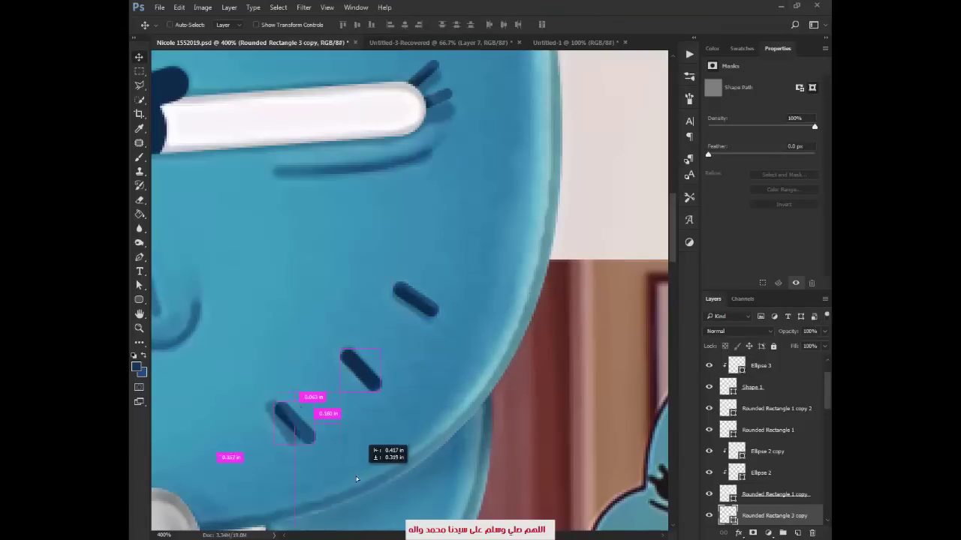
{"action": "key", "text": "ctrl+t"}
{"action": "key", "text": "Return"}
Alt-drag copies of the dashes onto the left cheek and rotate them to match
{"action": "key", "text": "z"}
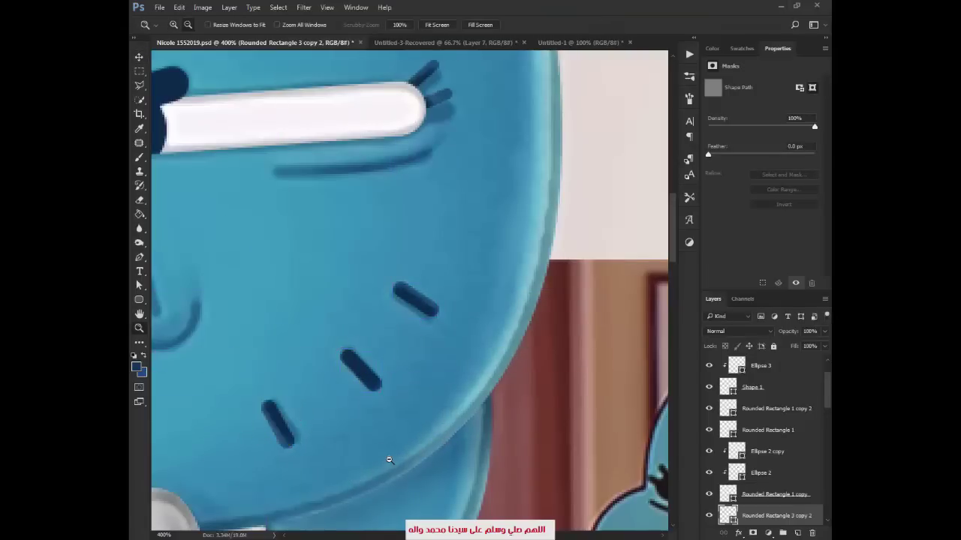
{"action": "left_click", "coordinate": [389, 460], "text": "alt"}
{"action": "left_click", "coordinate": [358, 443], "text": "alt"}
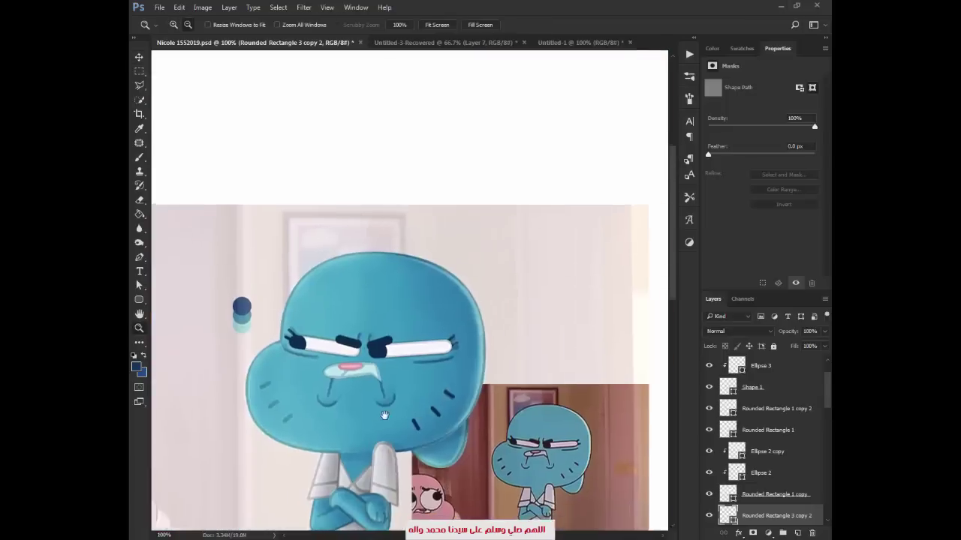
{"action": "key", "text": "v"}
{"action": "left_click_drag", "start_coordinate": [486, 444], "coordinate": [233, 434]}
{"action": "key", "text": "ctrl+t"}
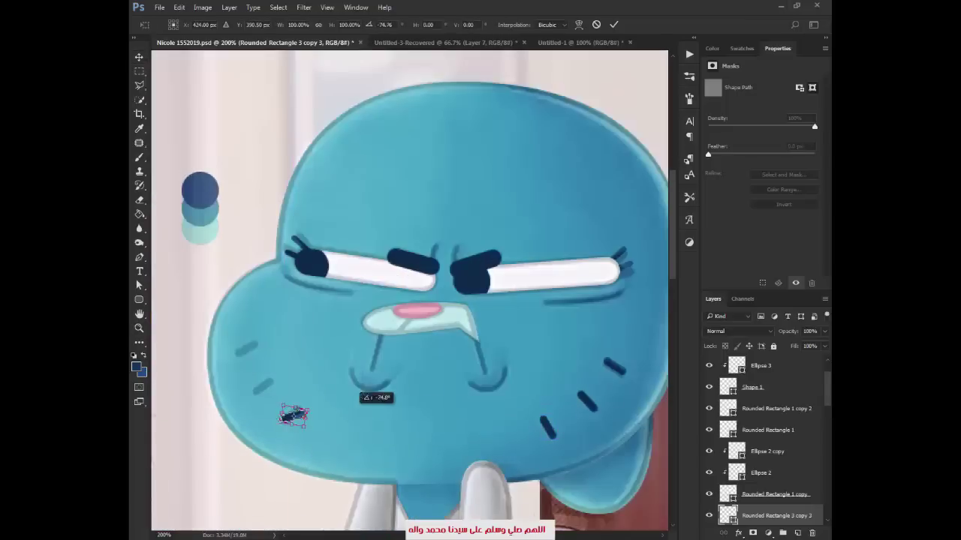
{"action": "left_click_drag", "start_coordinate": [379, 402], "coordinate": [355, 377]}
{"action": "key", "text": "Return"}
{"action": "left_click_drag", "start_coordinate": [317, 440], "coordinate": [244, 349]}
{"action": "key", "text": "ctrl+t"}
{"action": "key", "text": "Return"}
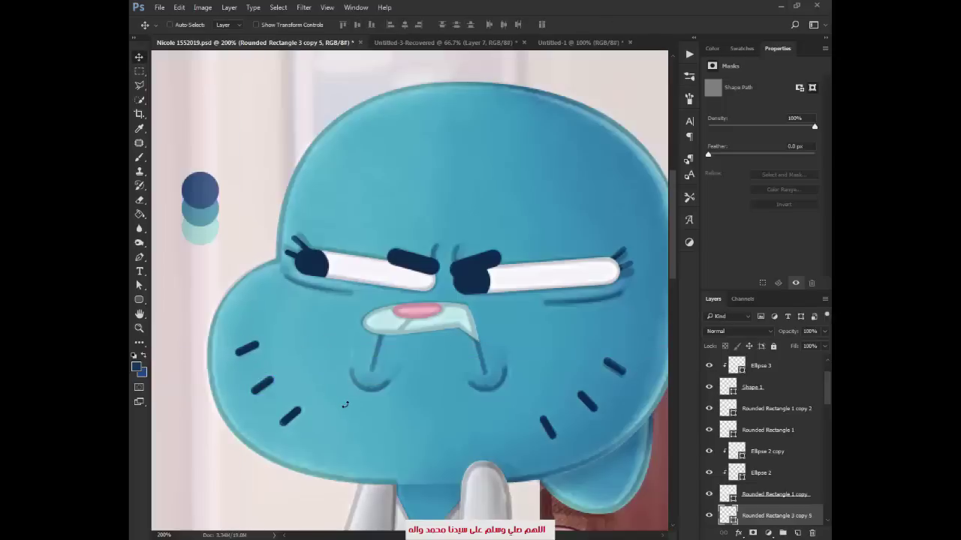
Hide the faded Background copy reference and group the face layers into Group 1
{"action": "key", "text": "ctrl+0"}
{"action": "scroll", "coordinate": [745, 415], "scroll_direction": "up", "scroll_amount": 1}
{"action": "left_click", "coordinate": [708, 387]}
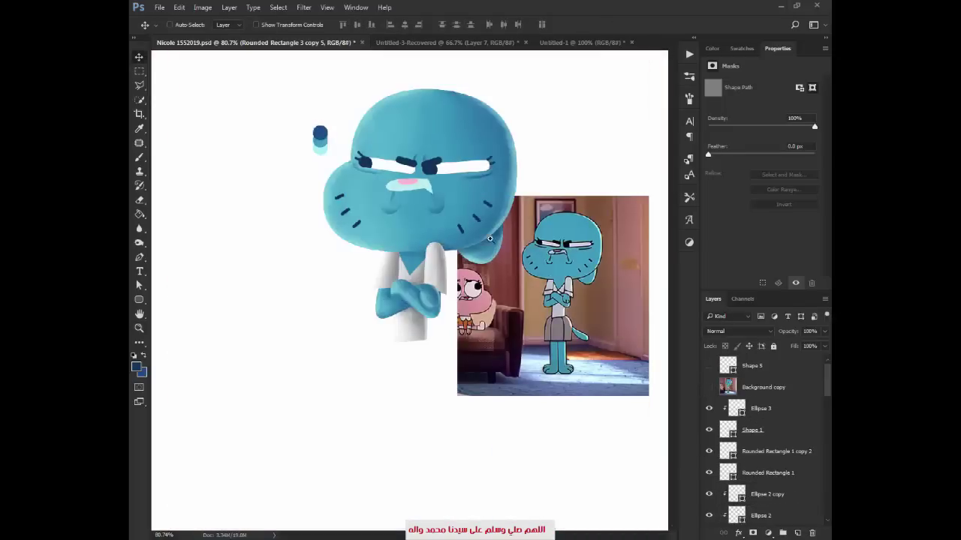
{"action": "key", "text": "ctrl+1"}
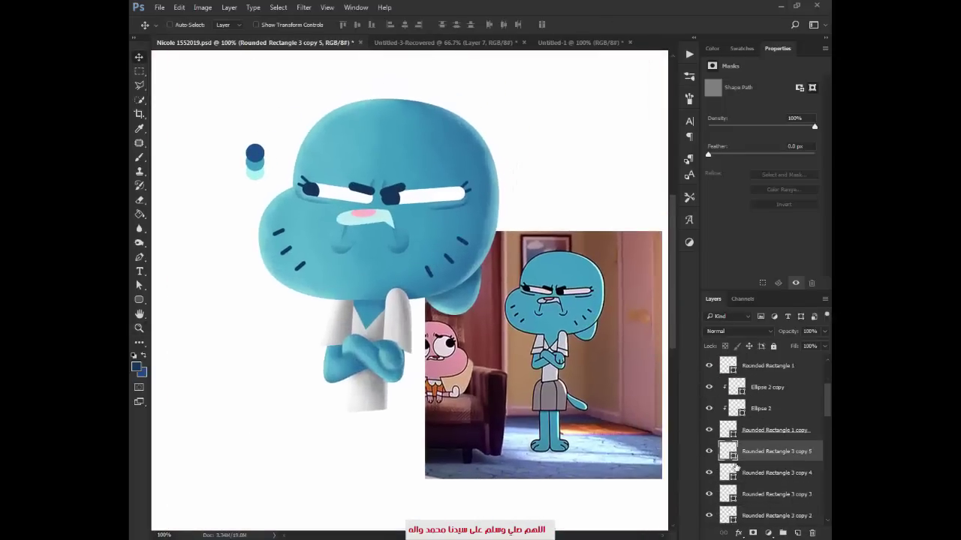
{"action": "scroll", "coordinate": [750, 436], "scroll_direction": "down", "scroll_amount": 3}
{"action": "key", "text": "ctrl+g"}
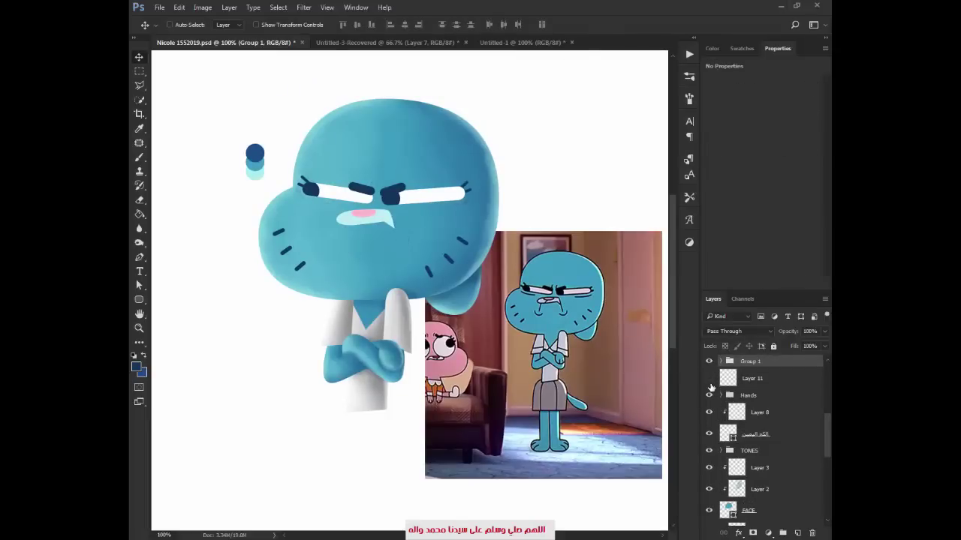
Add Layer 12 above the mouth shape and paint a soft light-blue highlight across it
{"action": "scroll", "coordinate": [711, 387], "scroll_direction": "up", "scroll_amount": 2}
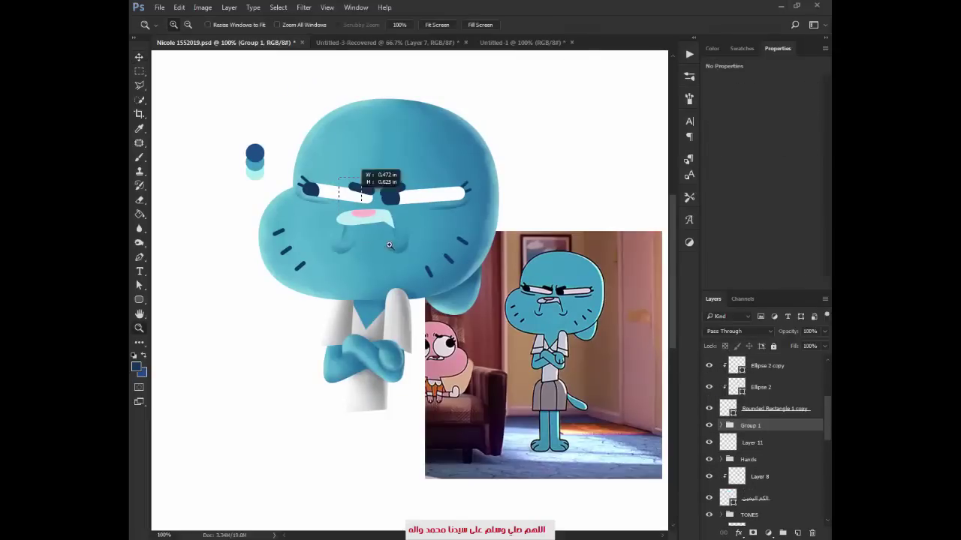
{"action": "left_click_drag", "start_coordinate": [353, 176], "coordinate": [443, 263]}
{"action": "left_click", "coordinate": [789, 374]}
{"action": "scroll", "coordinate": [790, 374], "scroll_direction": "up", "scroll_amount": 2}
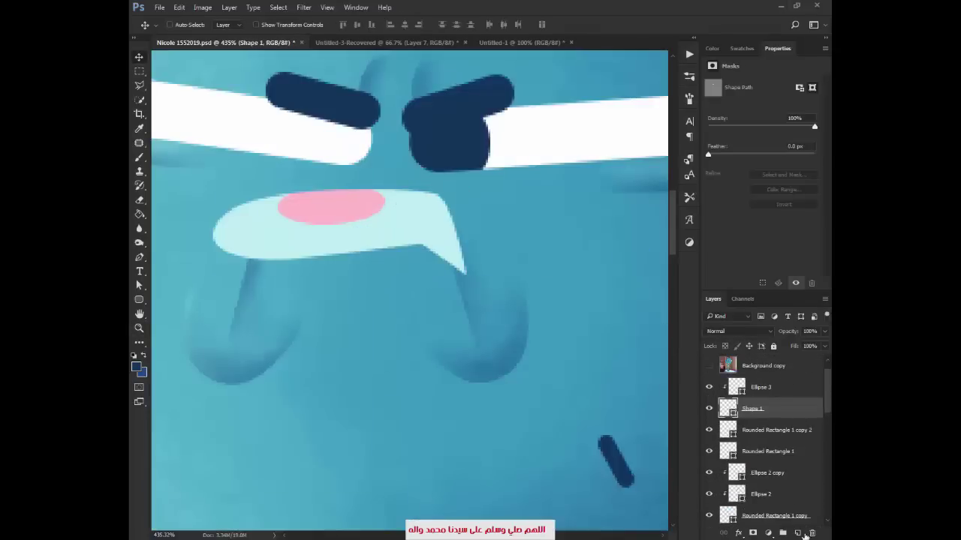
{"action": "left_click", "coordinate": [798, 533]}
{"action": "key", "text": "b"}
{"action": "key", "text": "ctrl+minus"}
{"action": "key", "text": "ctrl+minus"}
{"action": "key", "text": "ctrl+minus"}
{"action": "key", "text": "ctrl+minus"}
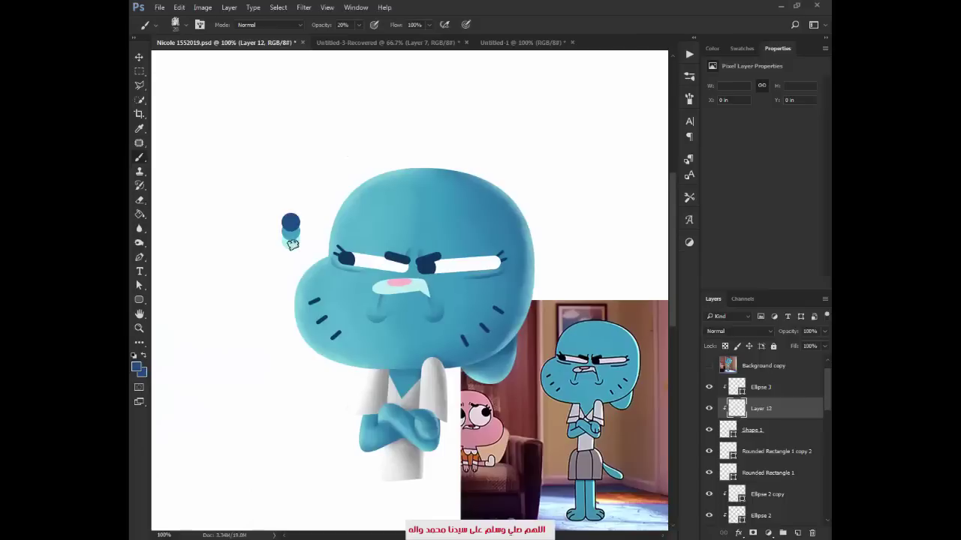
{"action": "left_click", "coordinate": [291, 234], "text": "alt"}
{"action": "key", "text": "ctrl+plus"}
{"action": "key", "text": "ctrl+plus"}
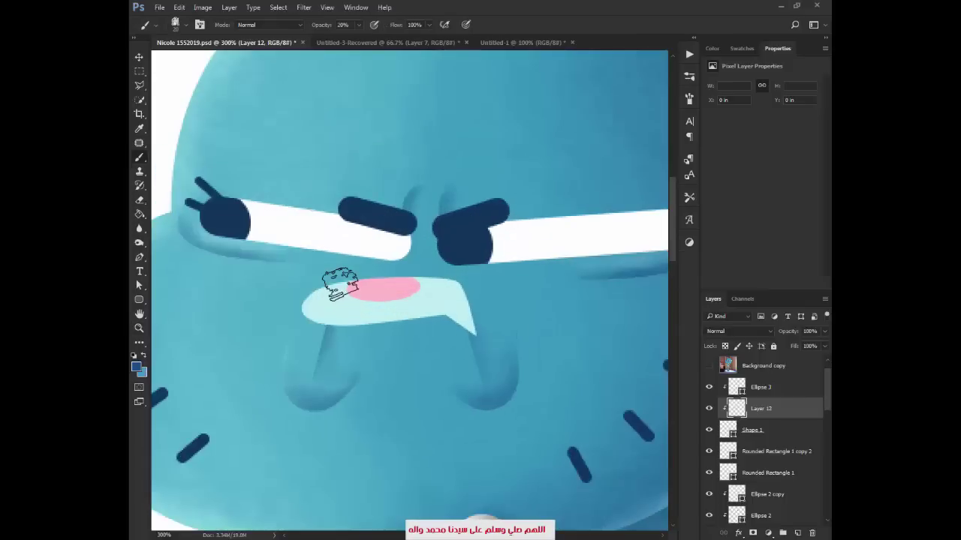
{"action": "mouse_move", "coordinate": [339, 284]}
{"action": "left_mouse_down"}
{"action": "mouse_move", "coordinate": [440, 307]}
{"action": "mouse_move", "coordinate": [365, 328]}
{"action": "mouse_move", "coordinate": [428, 285]}
{"action": "mouse_move", "coordinate": [313, 315]}
{"action": "mouse_move", "coordinate": [446, 311]}
{"action": "mouse_move", "coordinate": [455, 343]}
{"action": "mouse_move", "coordinate": [386, 285]}
{"action": "mouse_move", "coordinate": [349, 325]}
{"action": "mouse_move", "coordinate": [400, 299]}
{"action": "left_mouse_up"}
Paint finer white highlights on the mouth with a smaller brush
{"action": "left_click", "coordinate": [268, 221], "text": "alt"}
{"action": "left_click", "coordinate": [404, 271], "text": "alt"}
{"action": "key", "text": "bracketleft"}
{"action": "key", "text": "bracketleft"}
{"action": "key", "text": "bracketleft"}
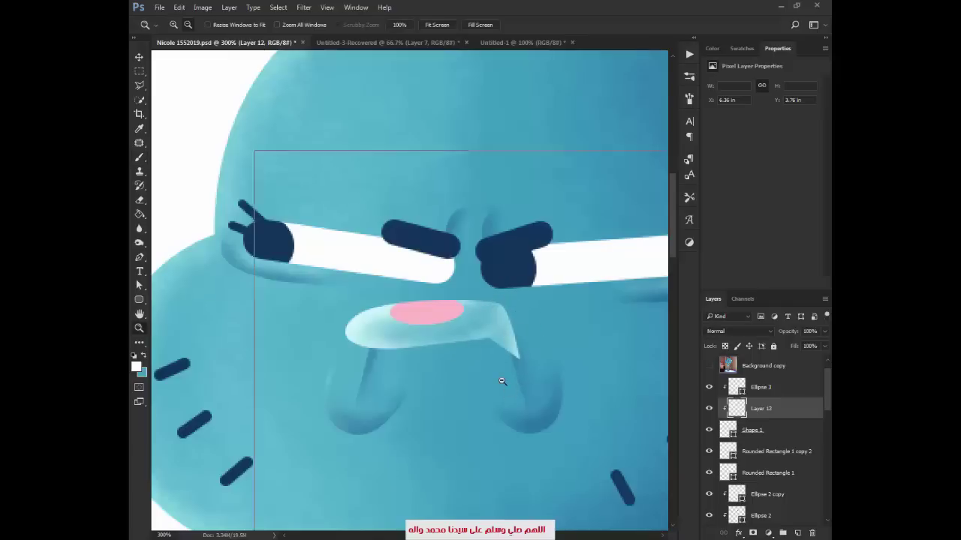
{"action": "scroll", "coordinate": [502, 382], "scroll_direction": "down", "scroll_amount": 1}
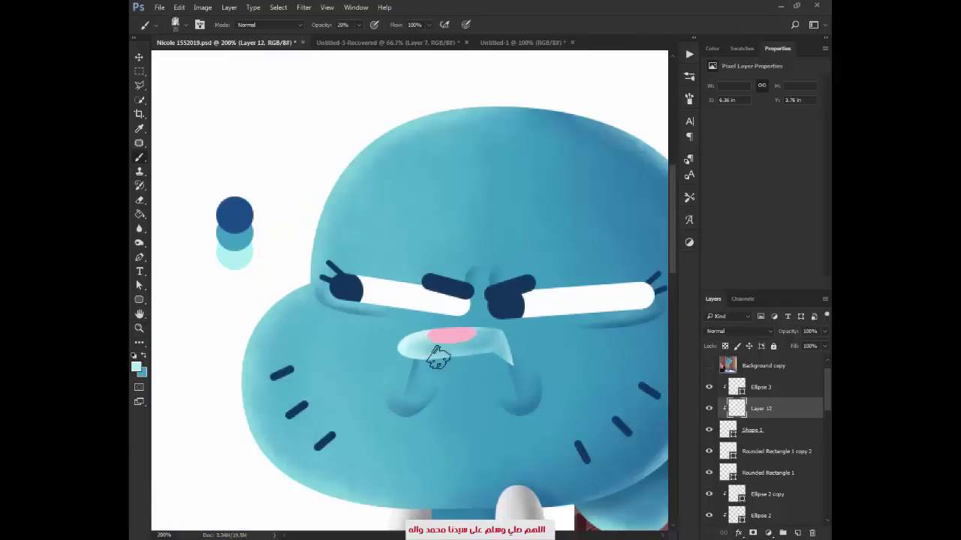
Add Layer 13 clipped to Ellipse 3 and sample the pink spot's colour for shading
{"action": "key", "text": "z"}
{"action": "left_click", "coordinate": [586, 345]}
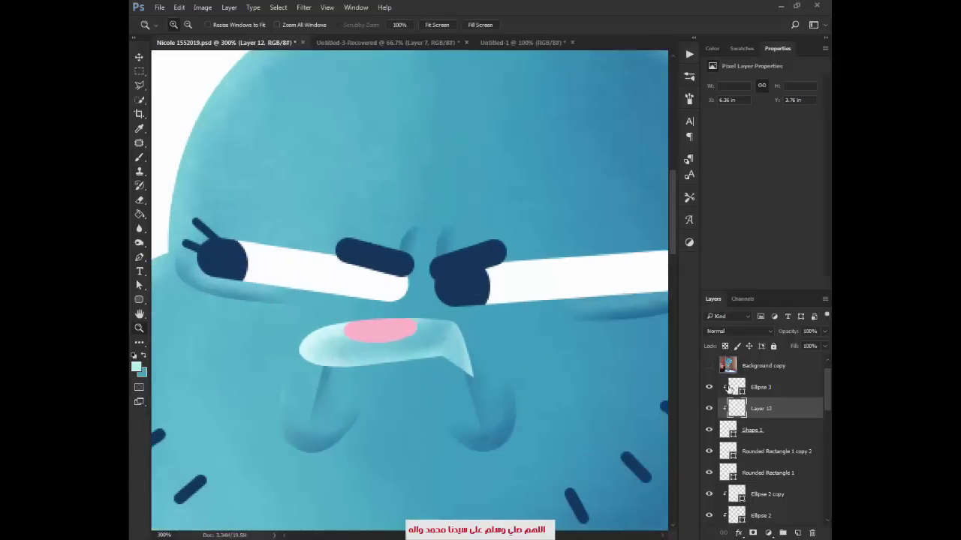
{"action": "left_click", "coordinate": [751, 388]}
{"action": "key", "text": "ctrl+shift+alt+n"}
{"action": "key", "text": "ctrl+alt+g"}
{"action": "key", "text": "b"}
{"action": "left_click", "coordinate": [706, 49]}
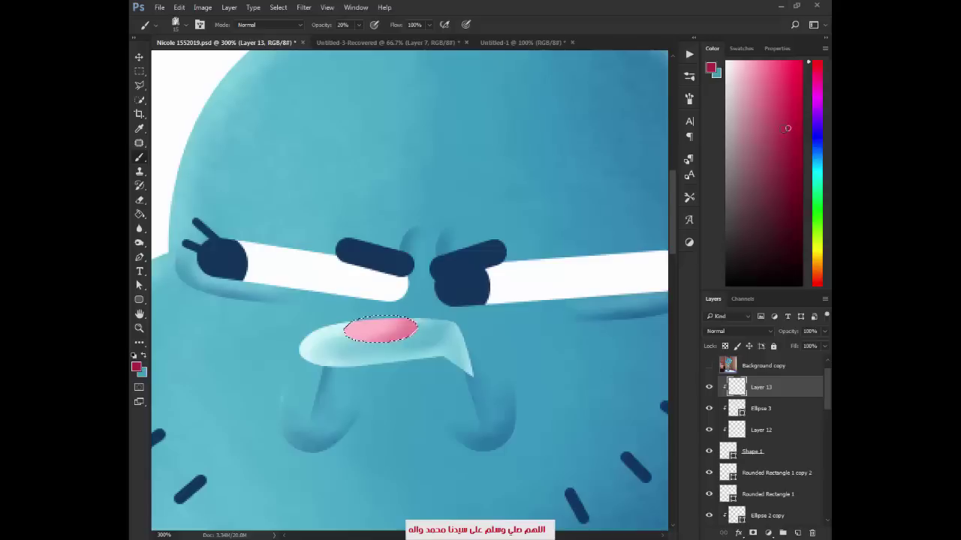
{"action": "key", "text": "x"}
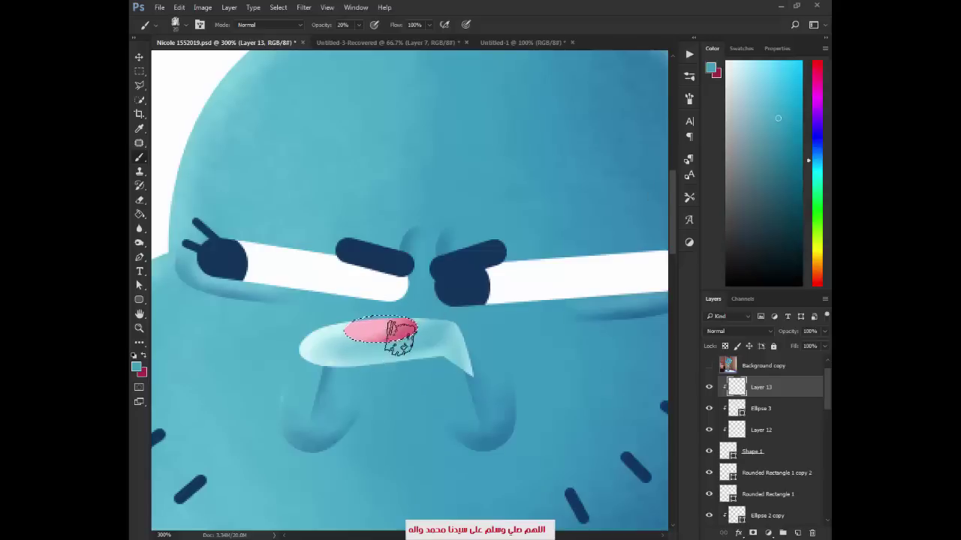
{"action": "left_click", "coordinate": [345, 322], "text": "alt"}
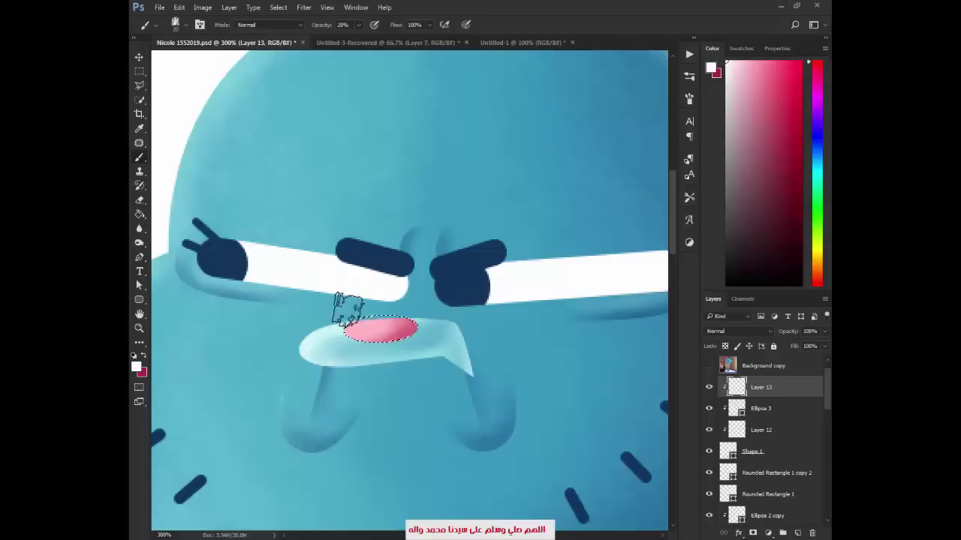
Zoom in to brush lighter pink shading onto the pink spot, then view the full character
{"action": "key", "text": "z"}
{"action": "left_click_drag", "start_coordinate": [428, 333], "coordinate": [404, 339]}
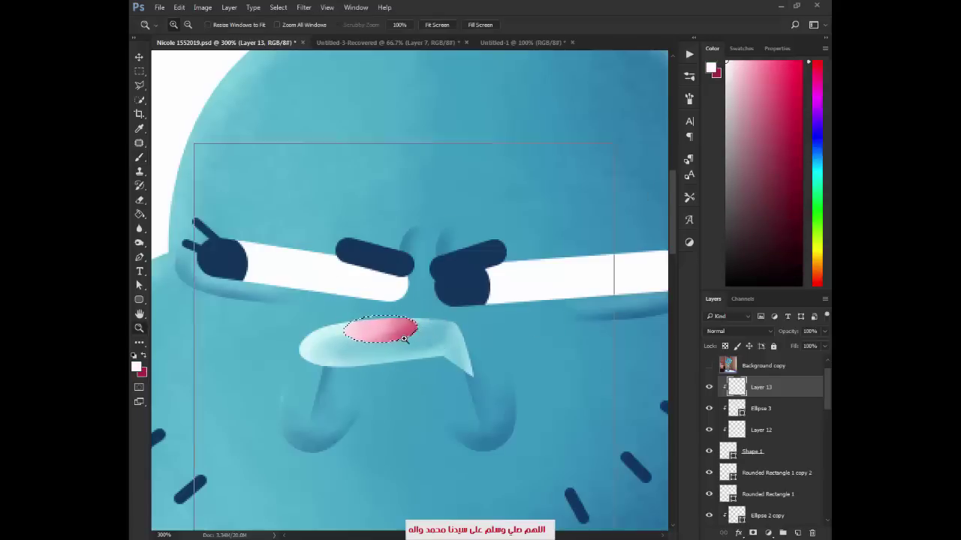
{"action": "left_click", "coordinate": [404, 339]}
{"action": "key", "text": "b"}
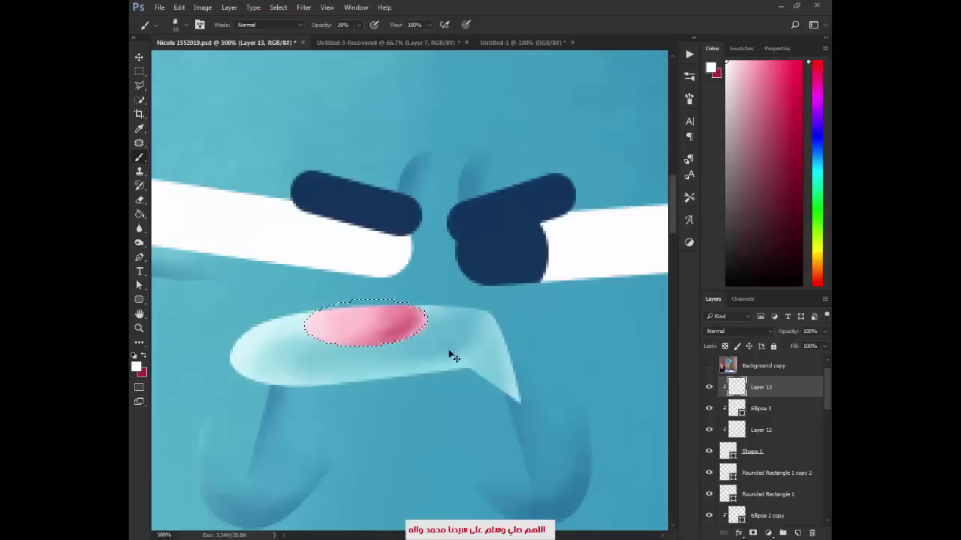
{"action": "key", "text": "z"}
{"action": "left_click", "coordinate": [453, 357], "text": "alt"}
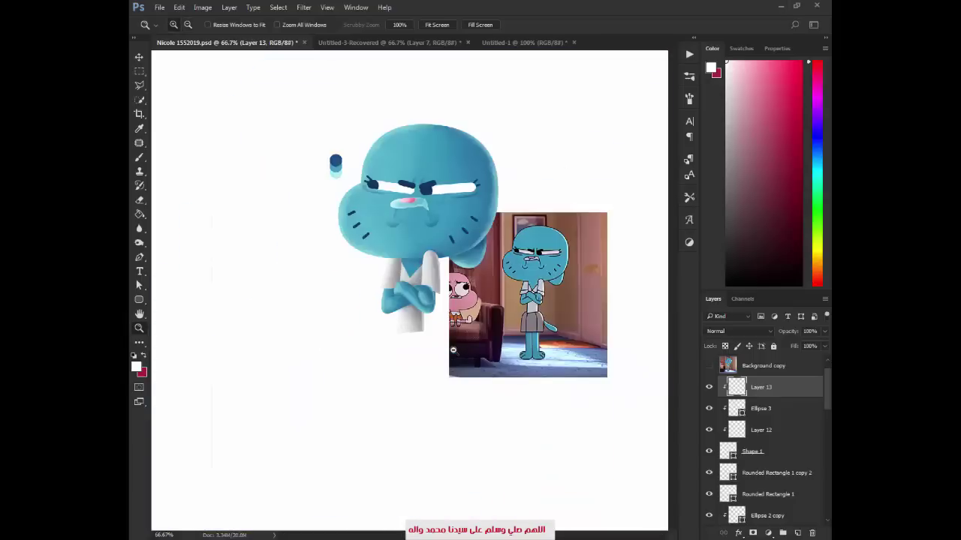
Delete the reference photo layer and view the standalone character at 100%
{"action": "key", "text": "v"}
{"action": "left_click", "coordinate": [578, 364]}
{"action": "key", "text": "Delete"}
{"action": "key", "text": "z"}
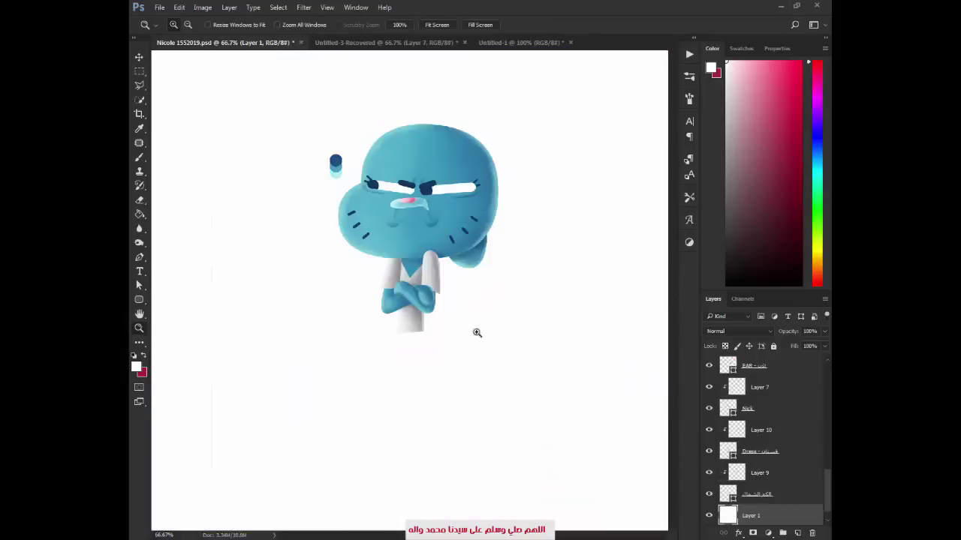
{"action": "left_click", "coordinate": [475, 332]}
{"action": "left_click", "coordinate": [741, 491]}
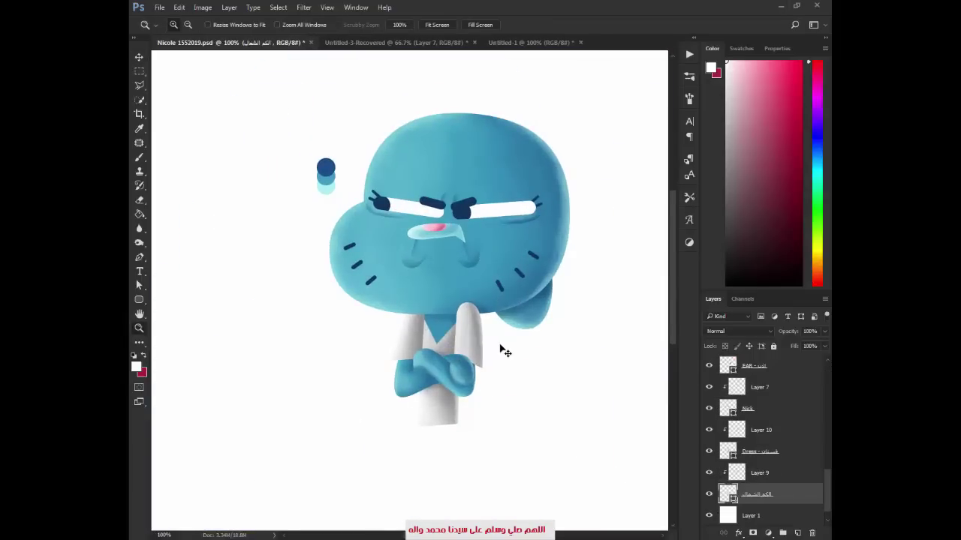